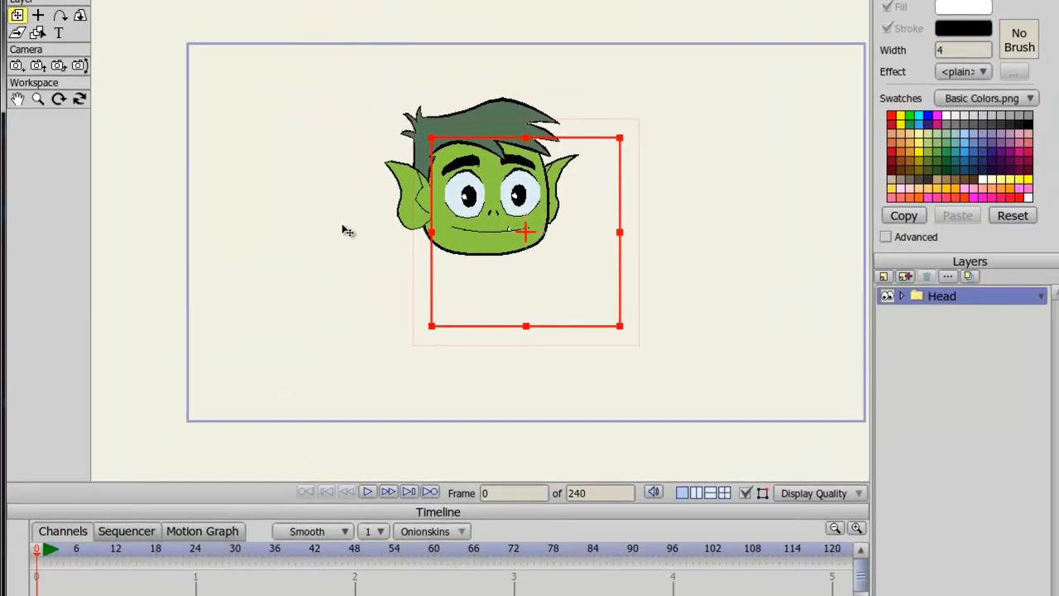
drag(347, 232, 296, 218)
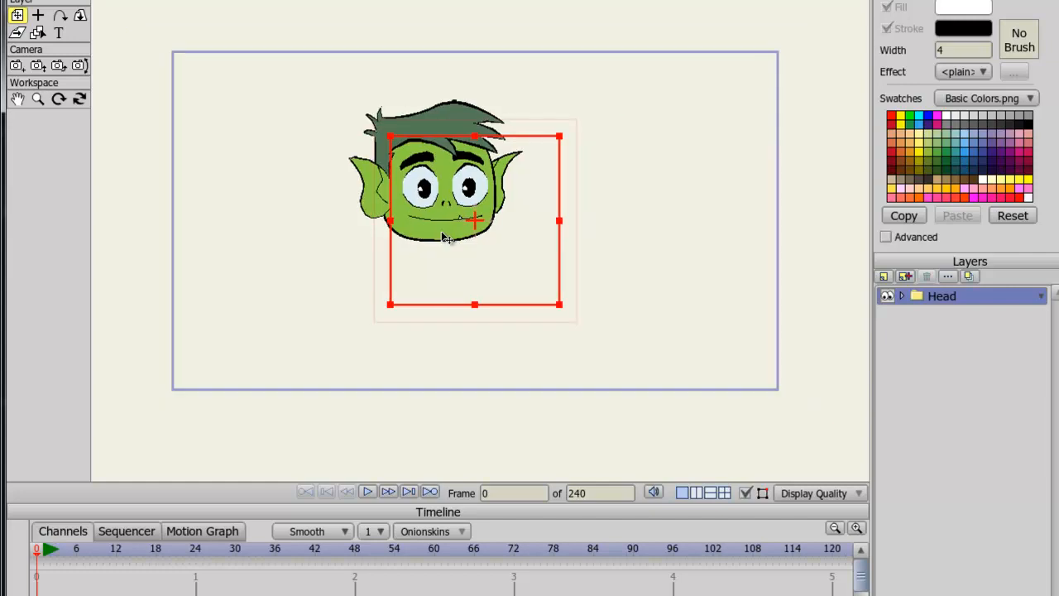
scroll(446, 240, up, 2)
scroll(464, 253, down, 1)
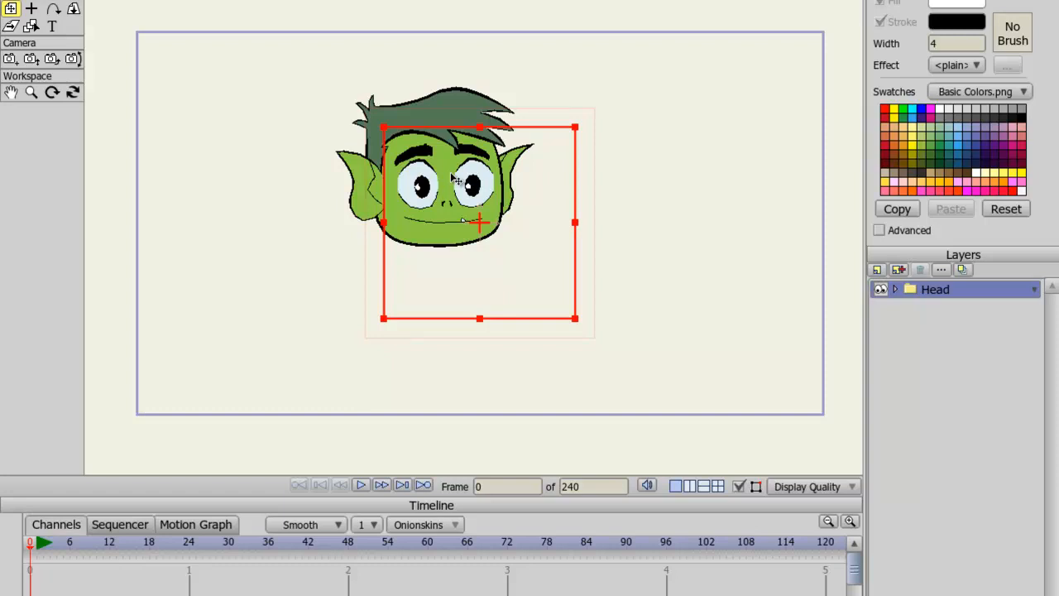
drag(485, 194, 459, 200)
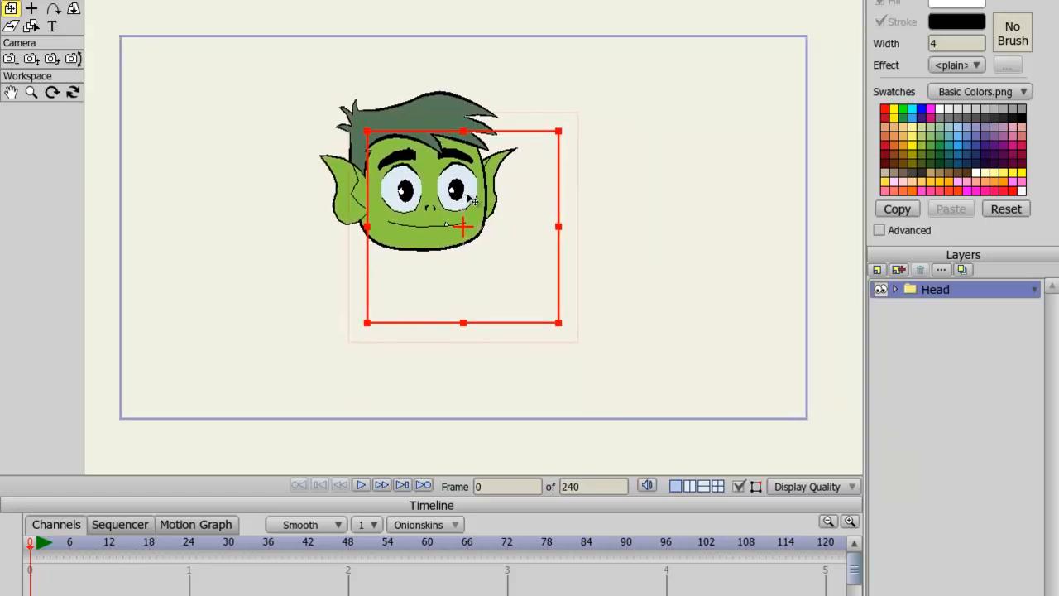
scroll(464, 201, up, 3)
scroll(552, 231, up, 3)
scroll(544, 235, down, 5)
scroll(579, 251, up, 1)
scroll(571, 248, down, 1)
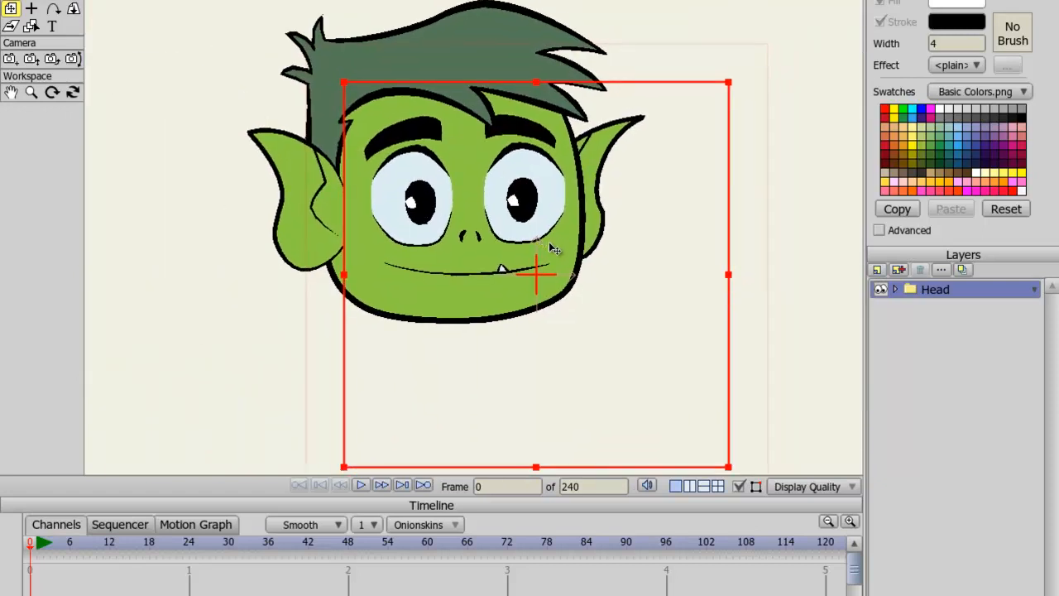
scroll(543, 238, up, 1)
scroll(548, 244, down, 4)
scroll(552, 250, up, 1)
scroll(554, 250, down, 1)
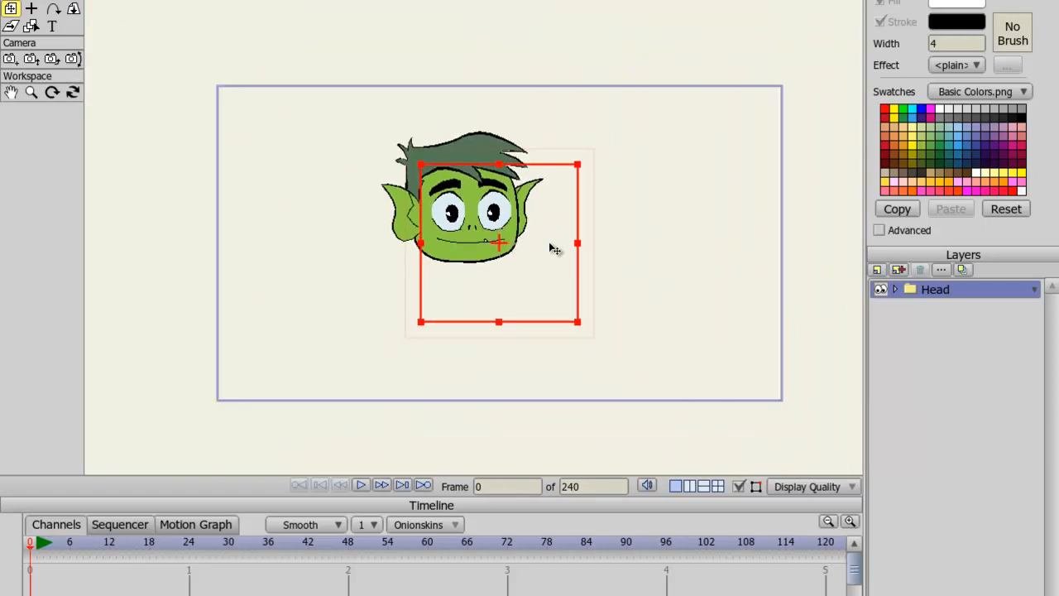
Bring up the character reference picture in Windows Photo Viewer, place it beside the canvas and enlarge it to show the full figure
click(538, 595)
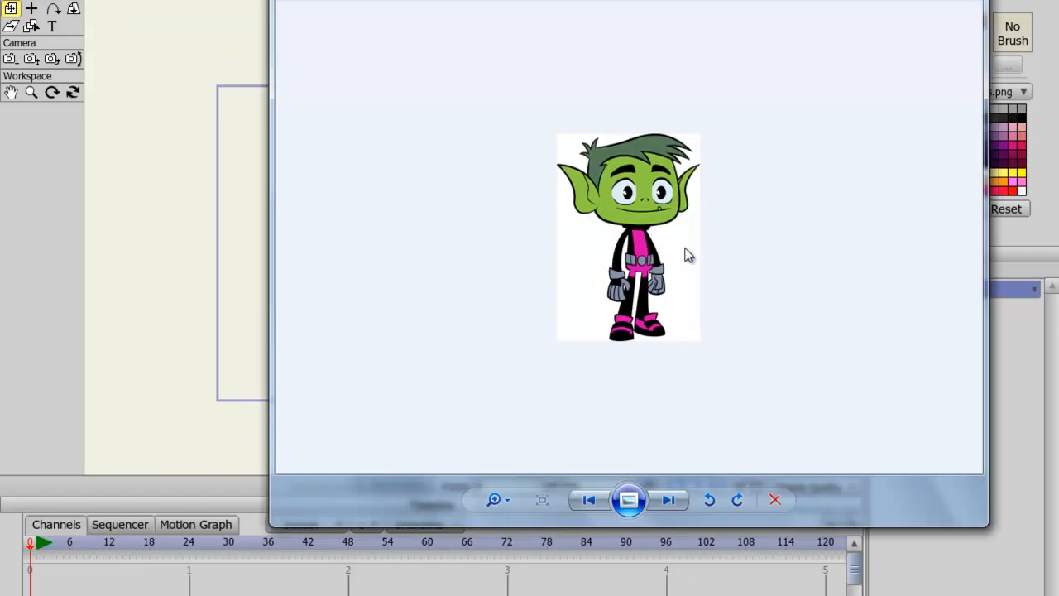
drag(778, 1, 980, 1)
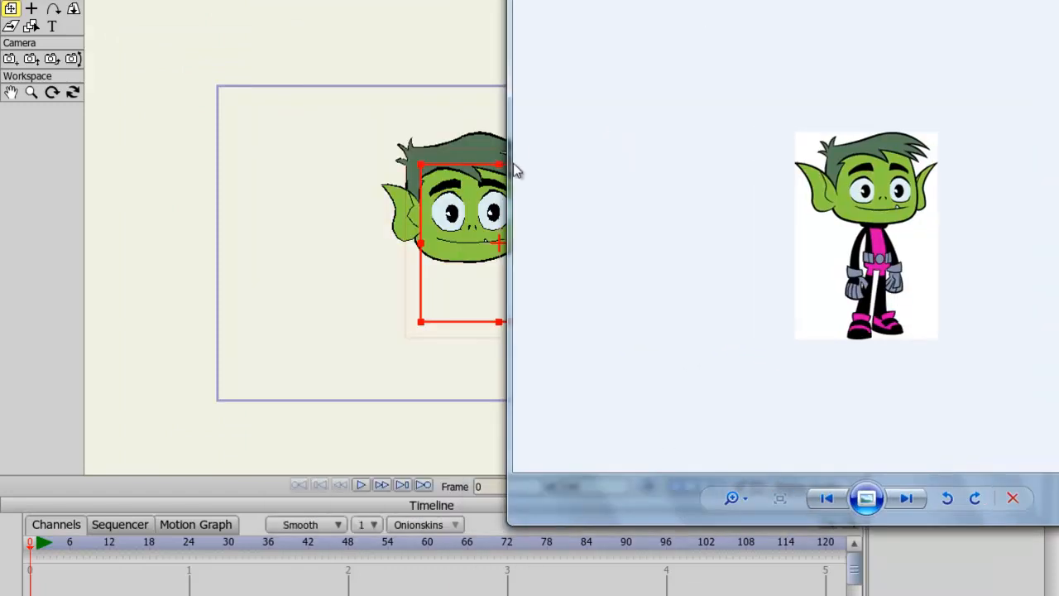
drag(513, 166, 717, 179)
click(834, 497)
drag(836, 496, 838, 480)
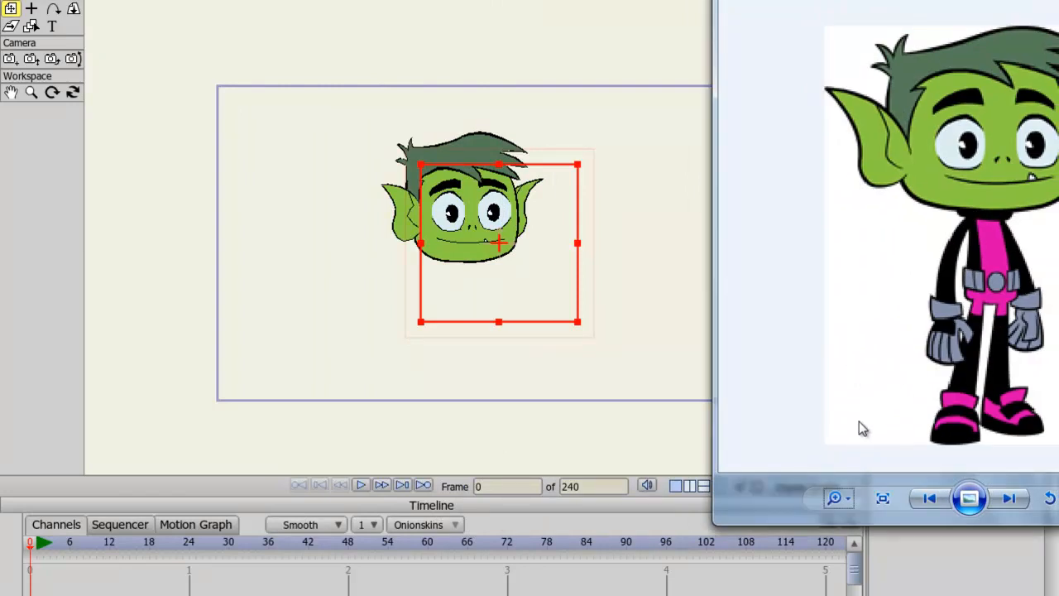
scroll(858, 398, up, 5)
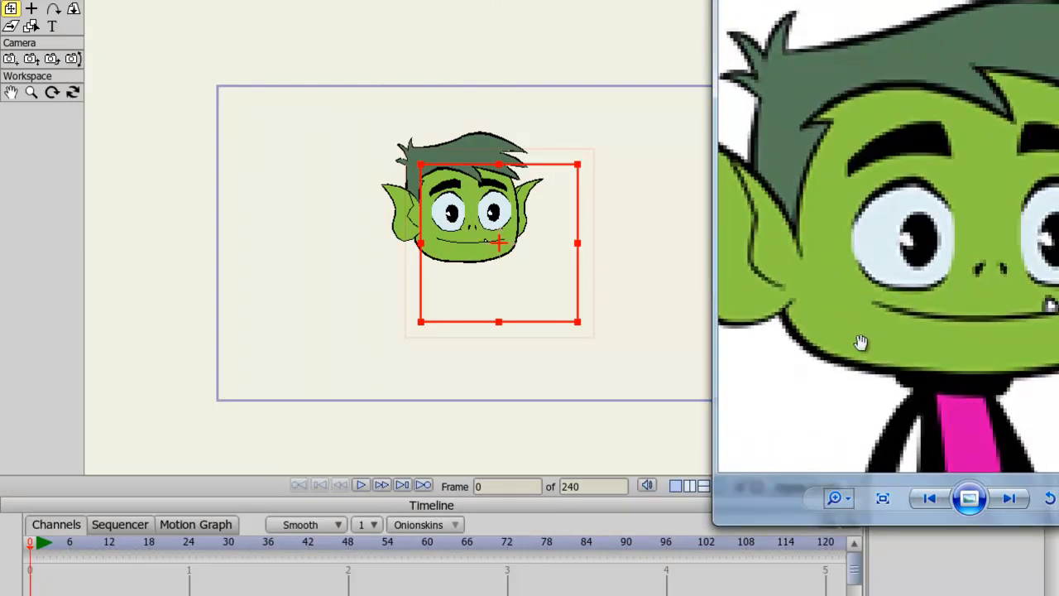
drag(833, 500, 840, 506)
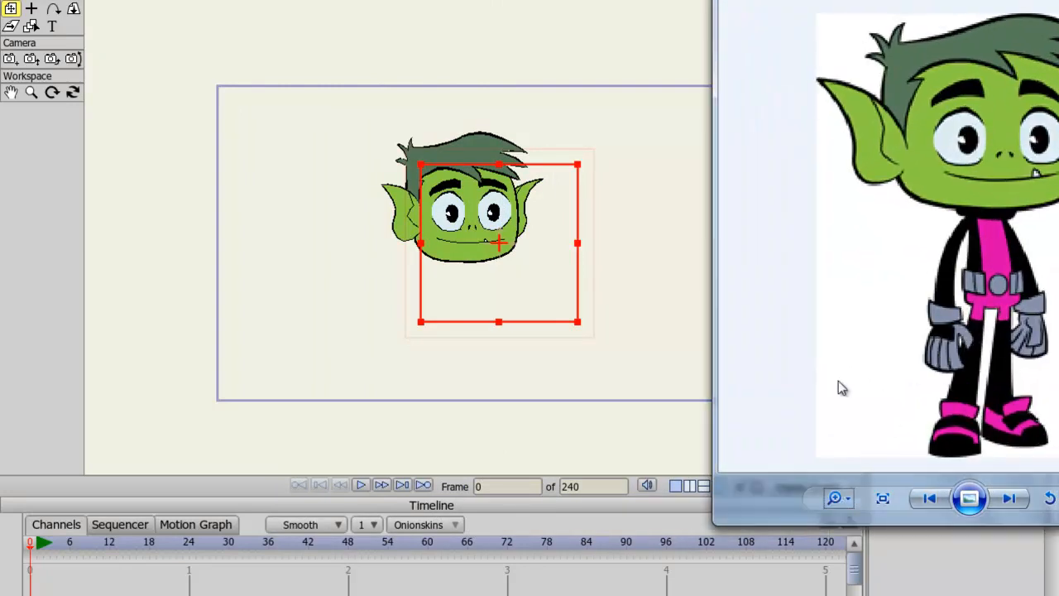
drag(829, 2, 760, 0)
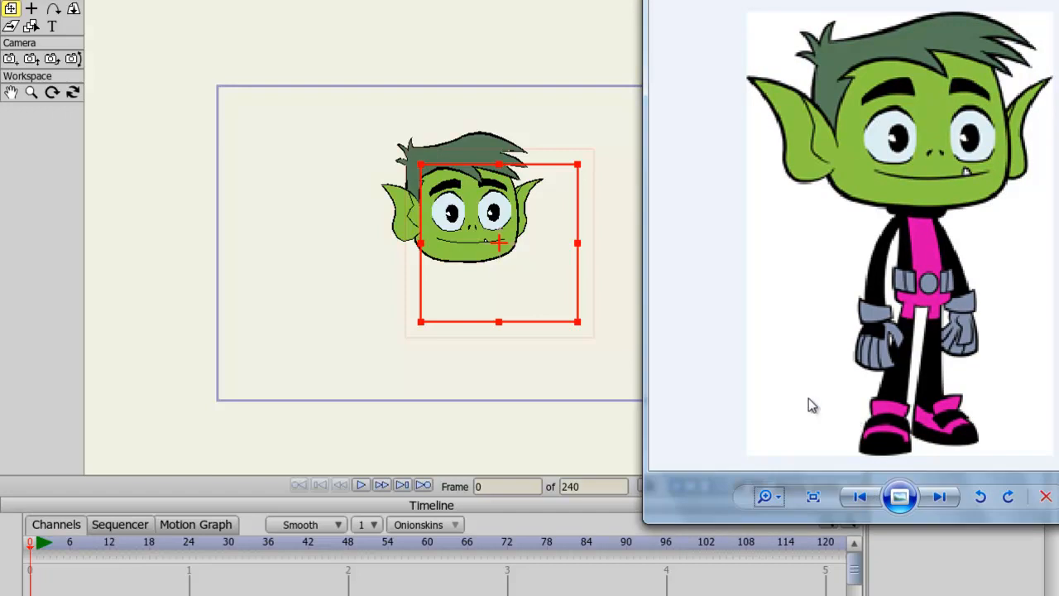
Render a preview of the finished head and close the render window
click(343, 39)
key(ctrl+r)
key(alt+Tab)
drag(791, 0, 751, 61)
click(520, 250)
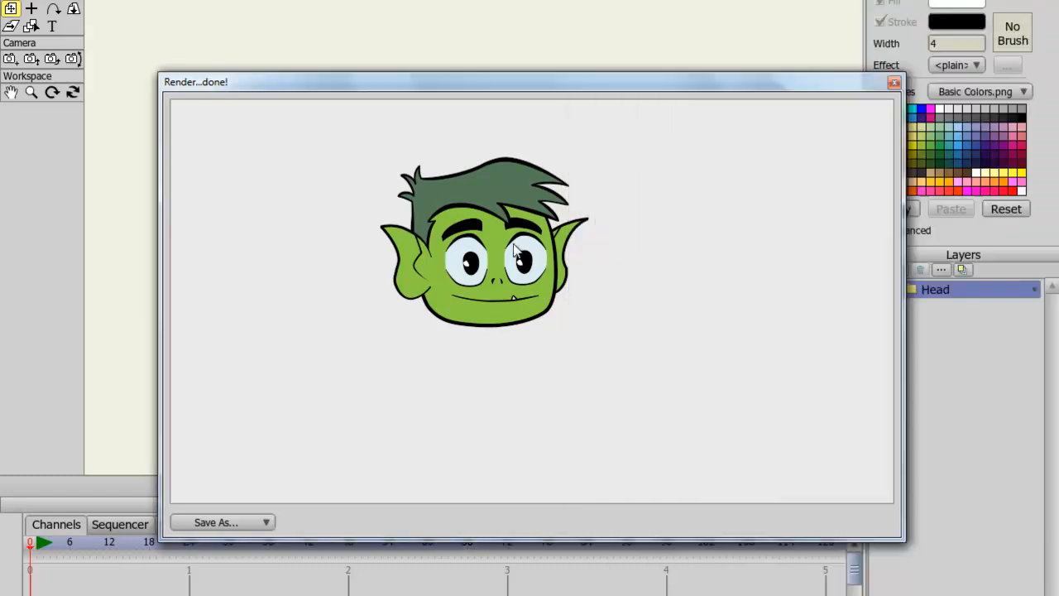
click(895, 82)
Switch to the reference picture in Windows Photo Viewer, move its window to the screen's left edge and minimize it
key(alt+Tab)
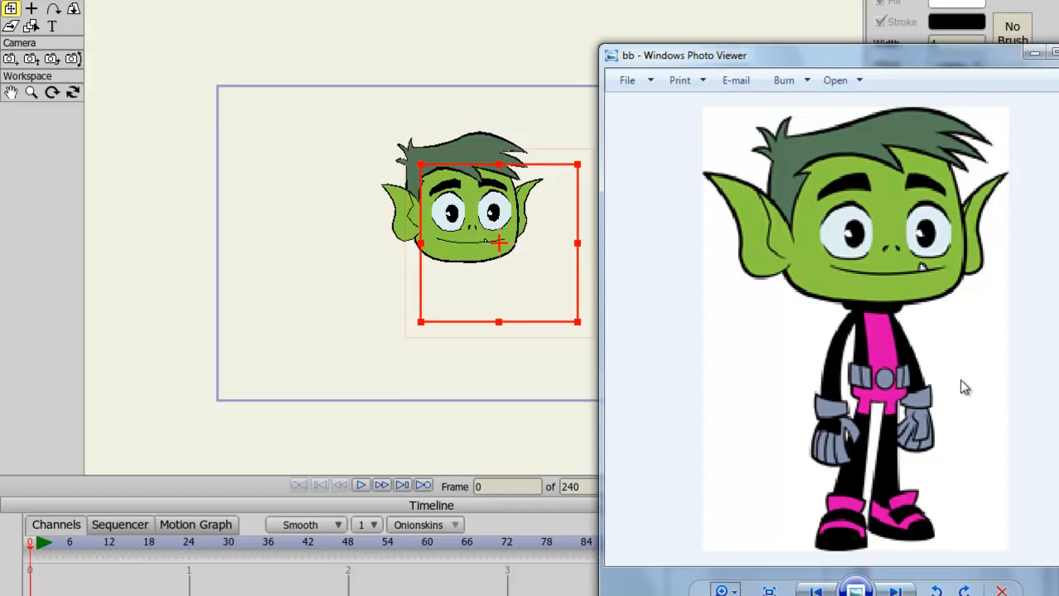
drag(805, 58, 304, 11)
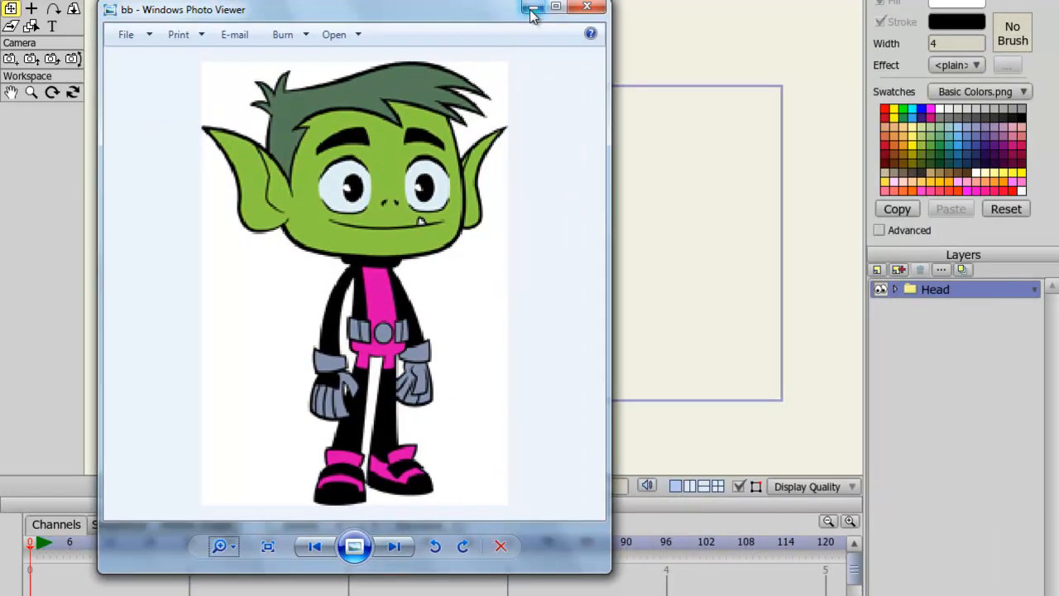
drag(476, 20, 381, 23)
click(438, 10)
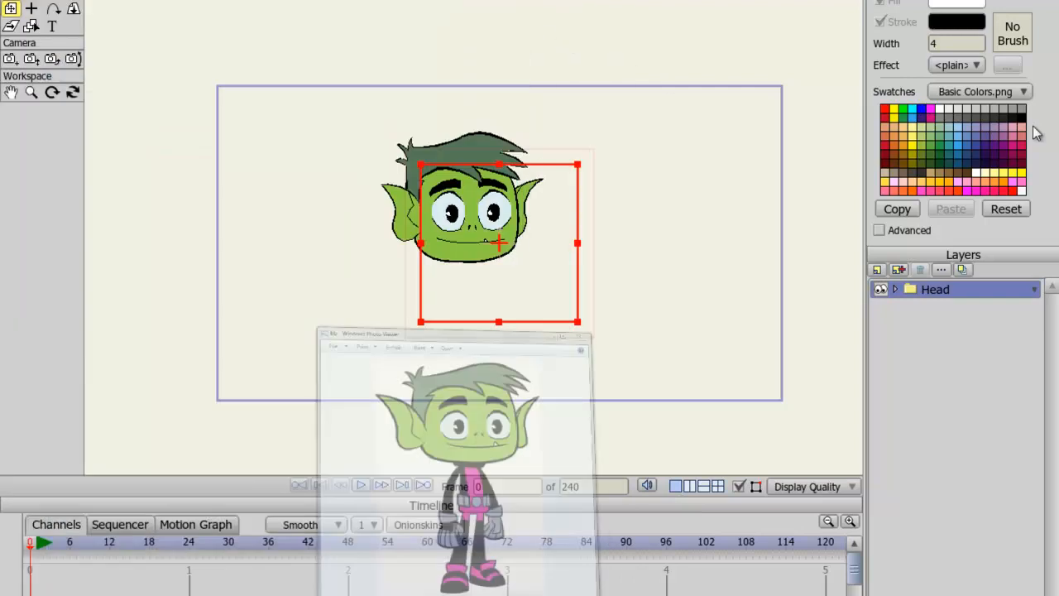
Load the full-body character reference picture as a custom image for the colour swatches
click(976, 93)
click(997, 315)
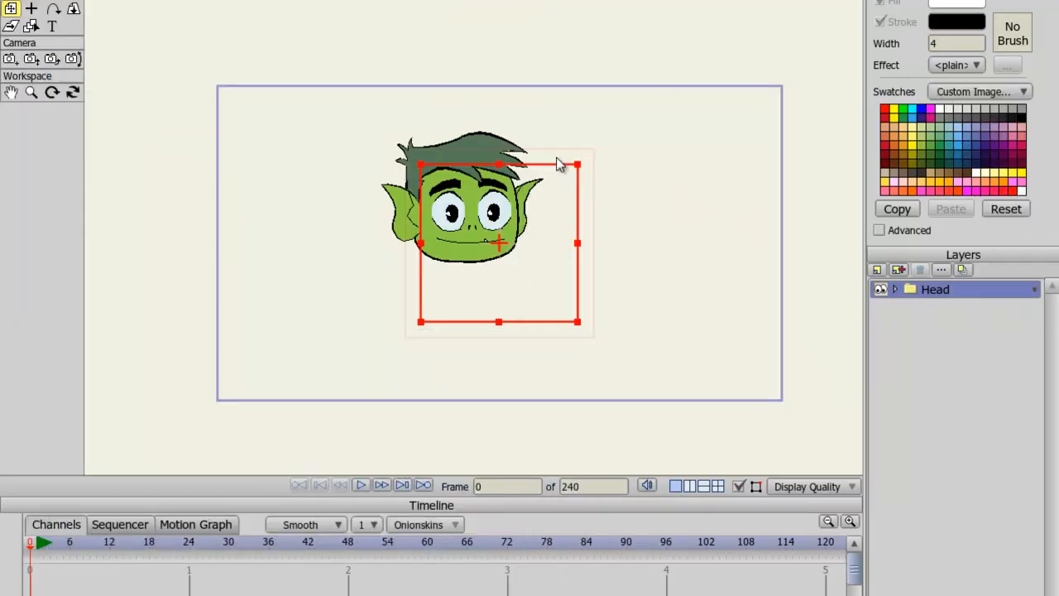
drag(517, 17, 521, 107)
double_click(231, 142)
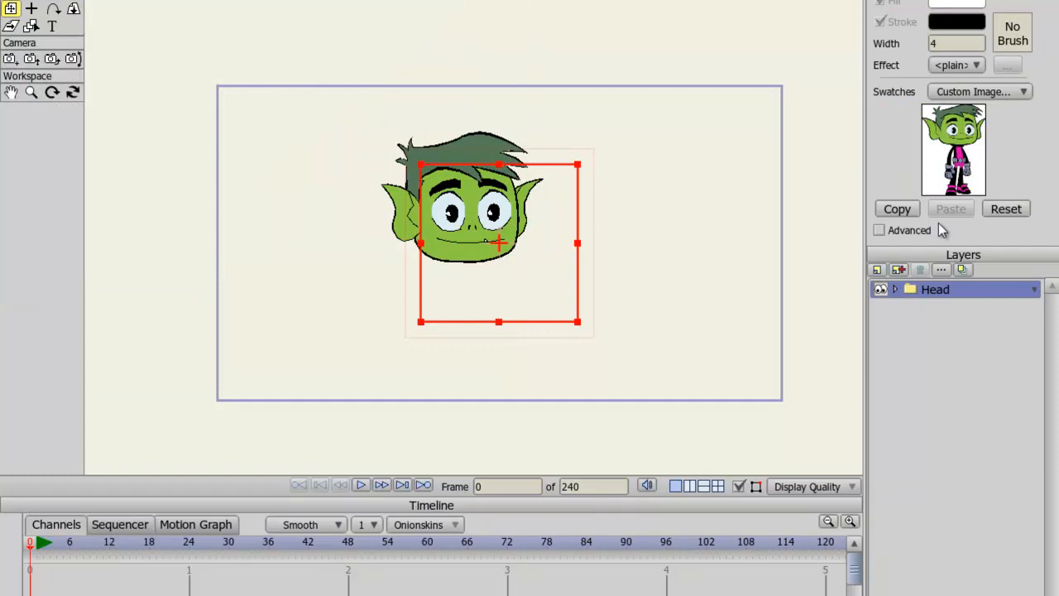
Add a vector layer named Body and place it below the Head group
click(878, 271)
click(889, 286)
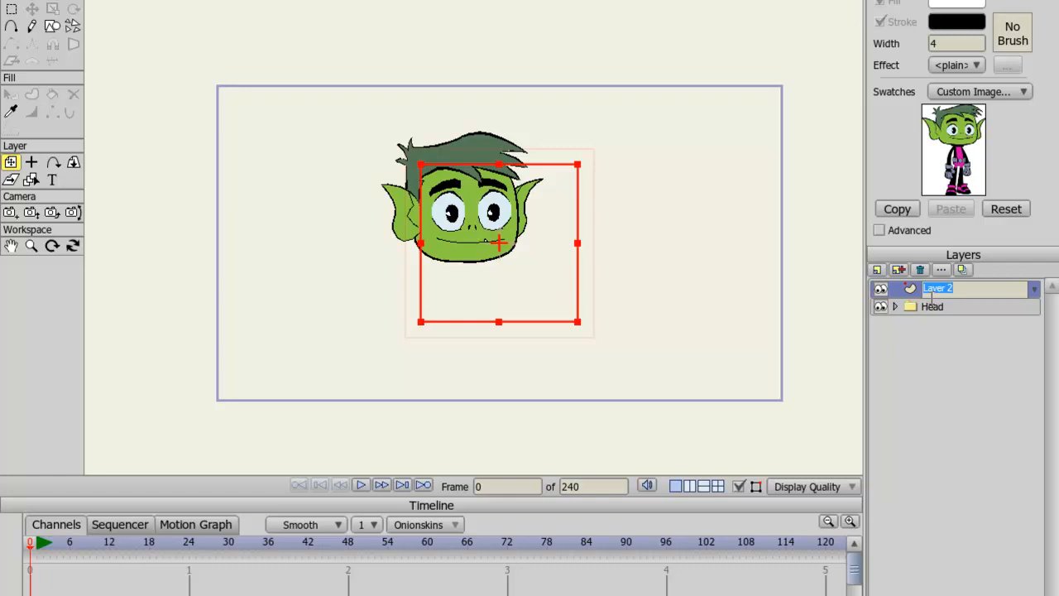
text(Body)
key(Return)
drag(930, 297, 933, 328)
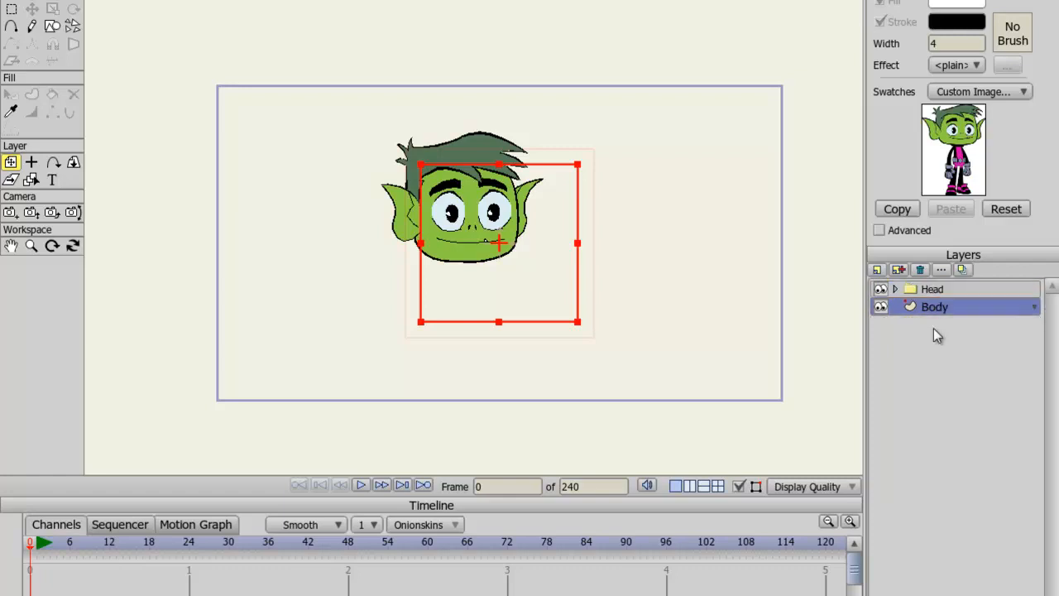
Add a vector layer named Neck directly above the Body layer
click(878, 272)
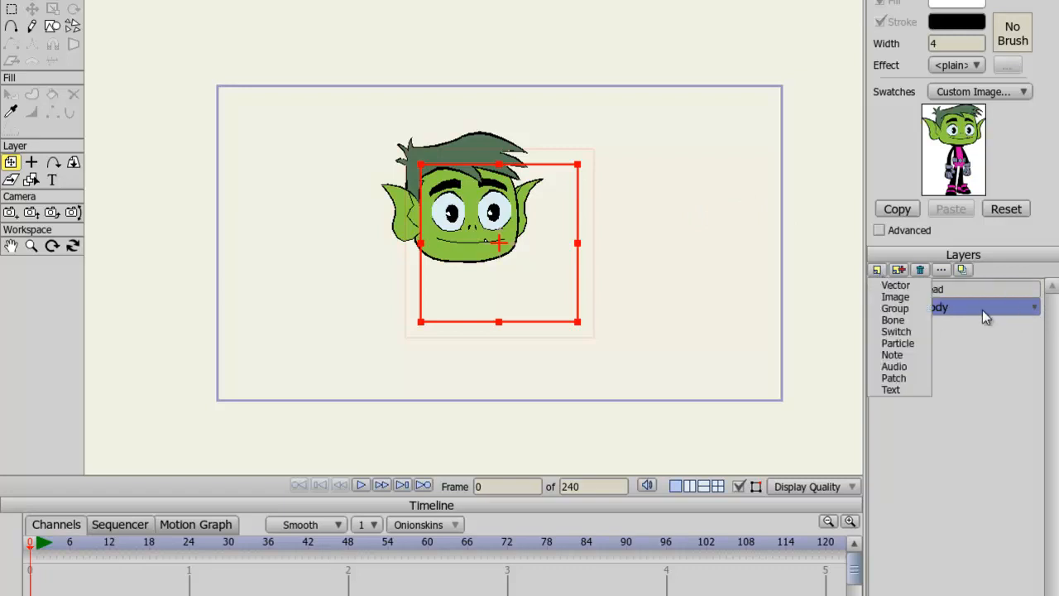
click(910, 288)
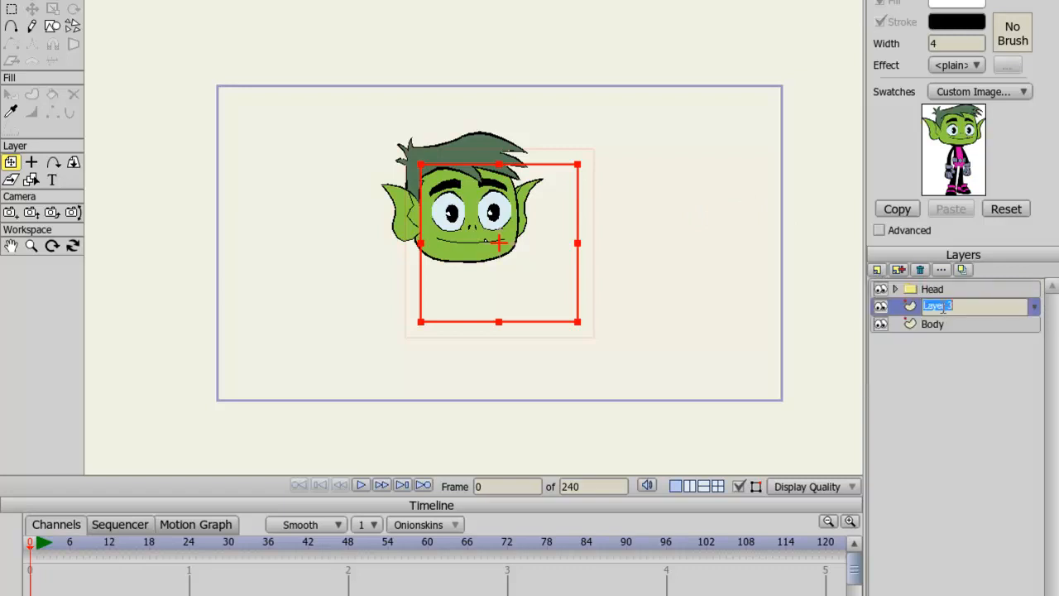
text(Neck)
key(Return)
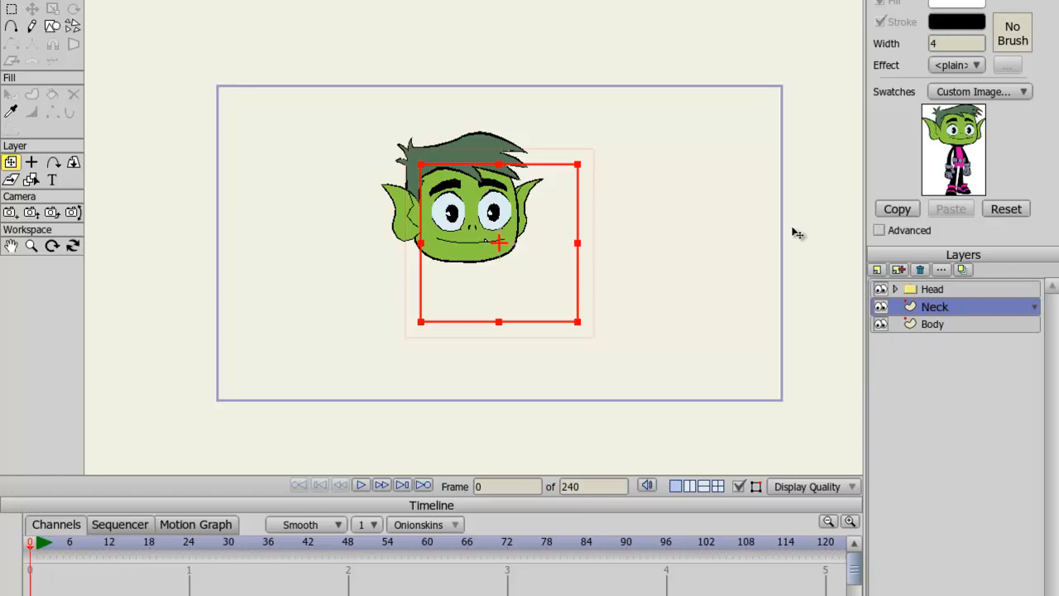
Draw a closed four-sided neck shape under the chin and fill it with black sampled from the reference swatch
scroll(732, 196, up, 5)
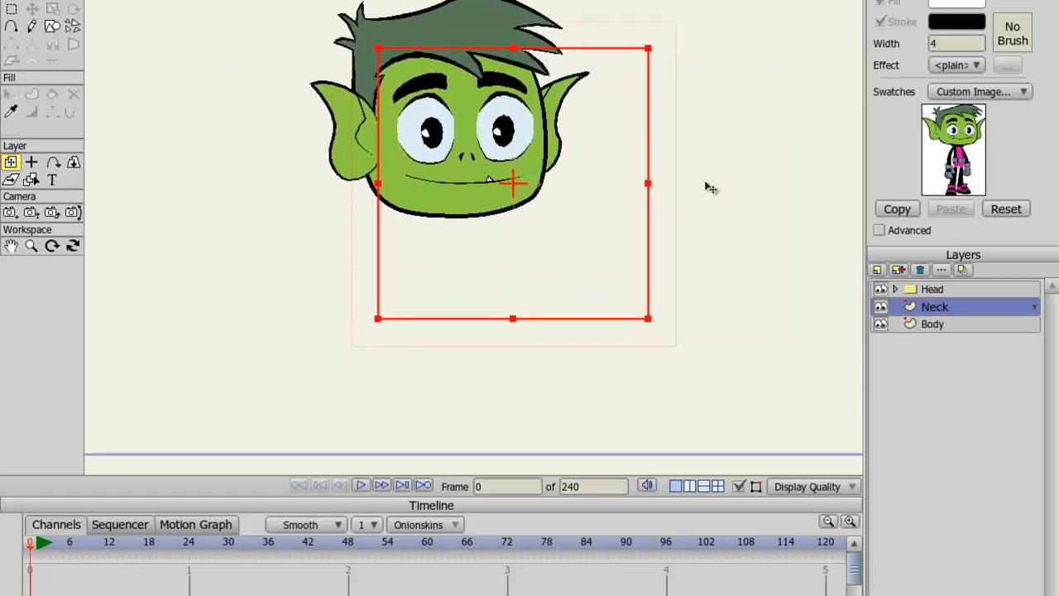
scroll(711, 189, up, 2)
click(11, 31)
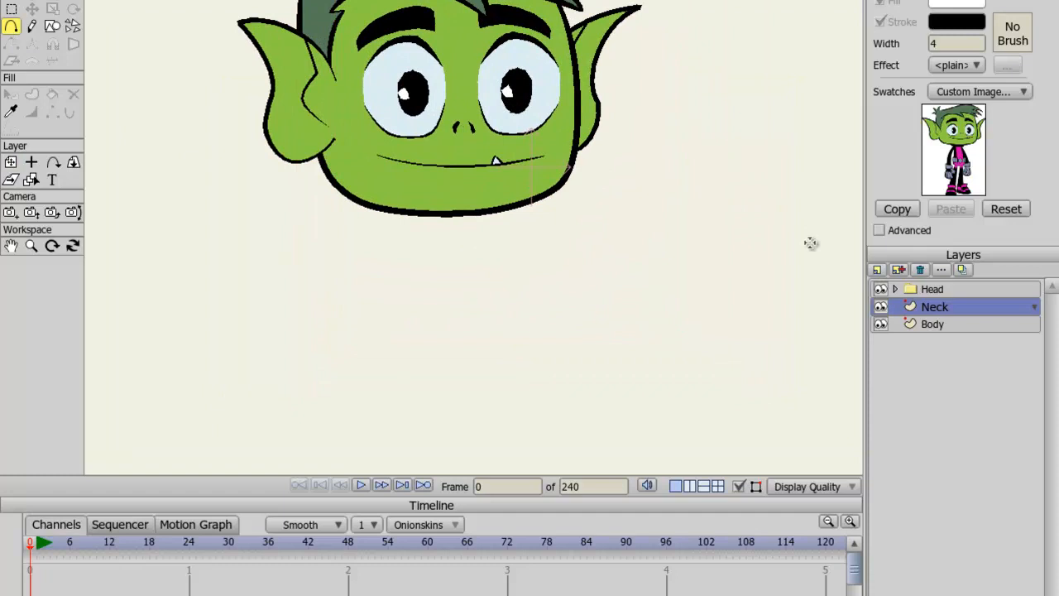
click(961, 162)
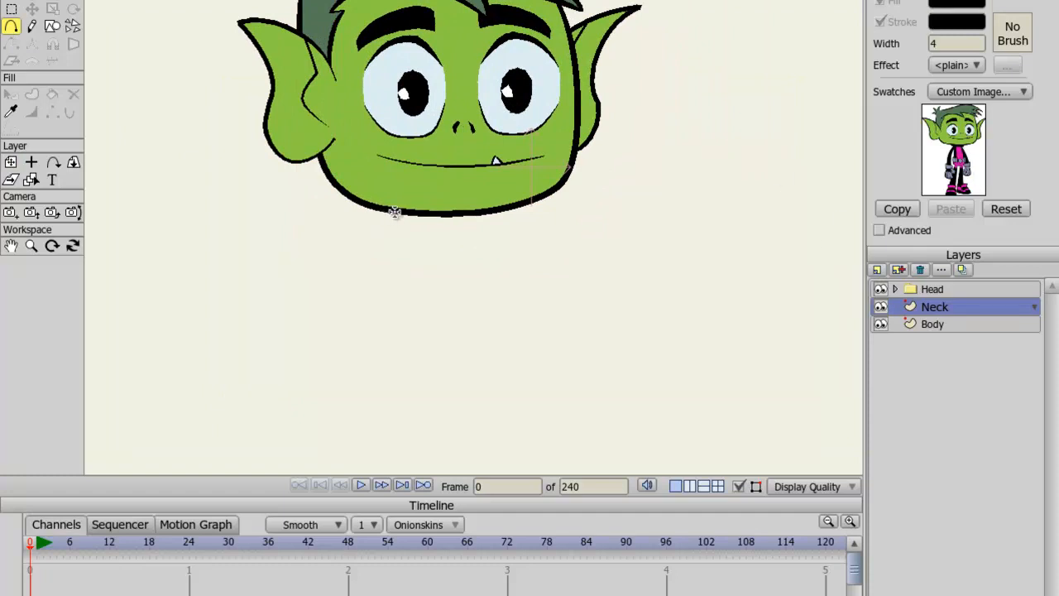
mouse_move(389, 208)
mouse_down()
mouse_move(390, 237)
mouse_move(544, 241)
mouse_move(524, 199)
mouse_move(376, 211)
mouse_move(388, 208)
mouse_move(302, 190)
mouse_move(317, 196)
mouse_up()
key(c)
key(g)
click(495, 266)
click(495, 245)
key(q)
click(498, 235)
click(881, 22)
key(g)
click(568, 241)
Move the neck's right corner points inward to straighten that side, and add a middle point on the top edge
key(t)
drag(551, 244, 513, 243)
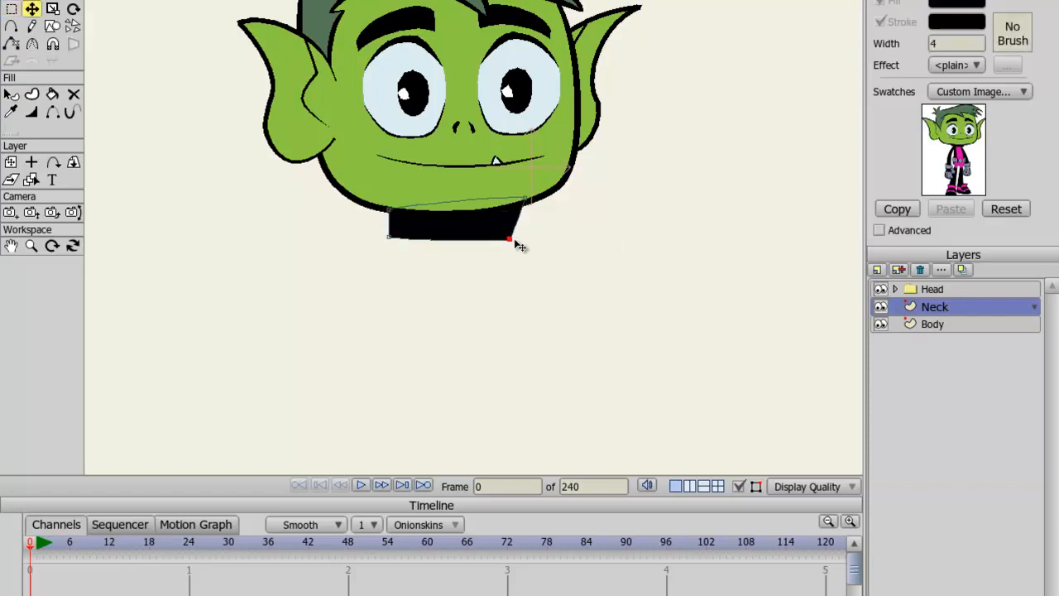
drag(524, 199, 510, 197)
key(a)
drag(389, 210, 450, 202)
key(t)
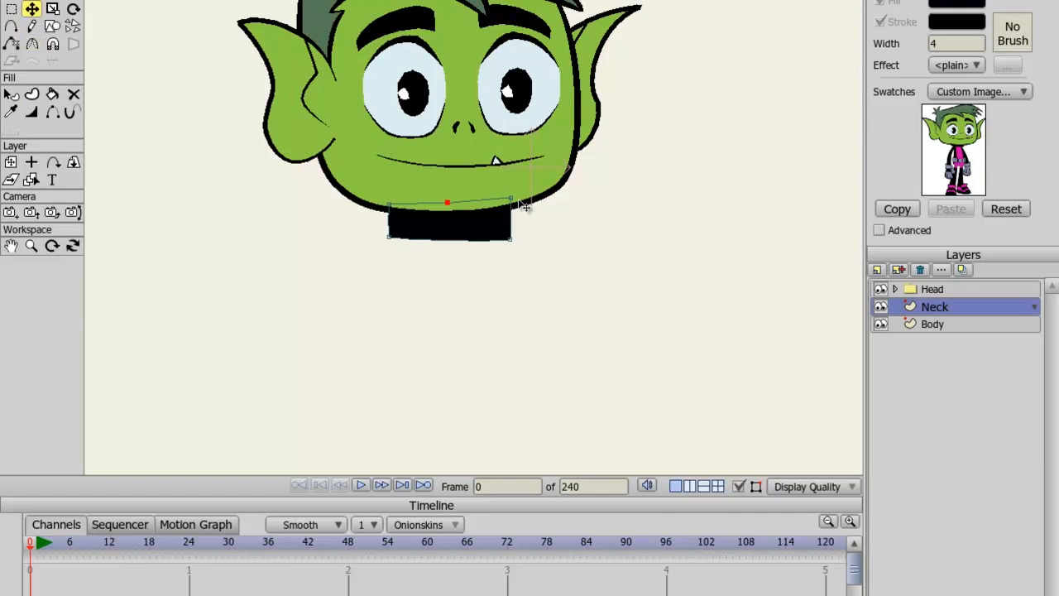
Add a middle point on the neck's bottom edge and raise both bottom corners to round the edge downward
key(a)
drag(449, 240, 388, 227)
key(c)
key(t)
drag(511, 239, 511, 230)
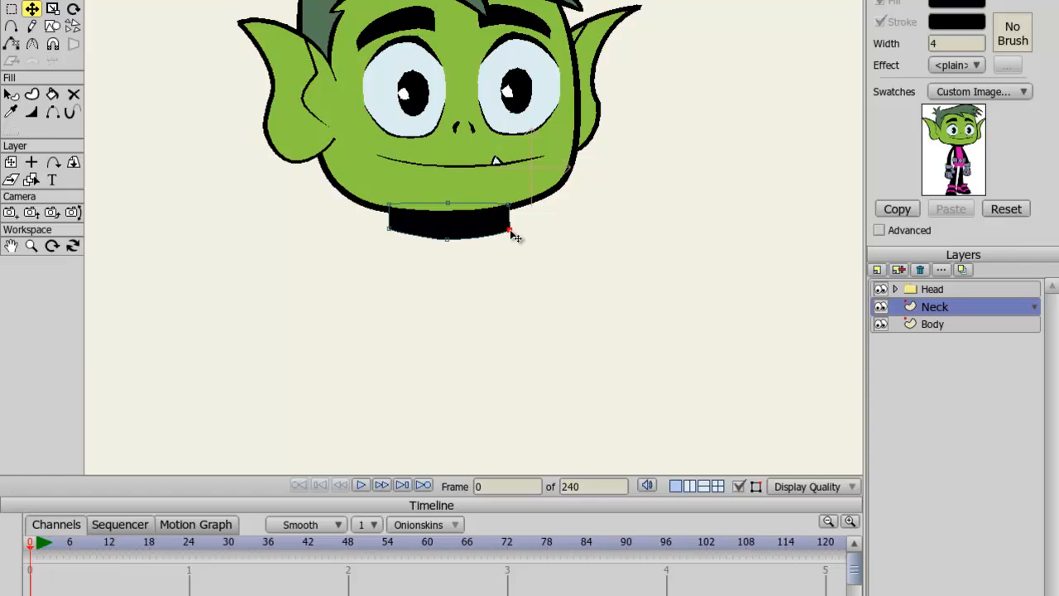
click(447, 238)
key(c)
drag(447, 240, 610, 286)
key(g)
click(624, 249)
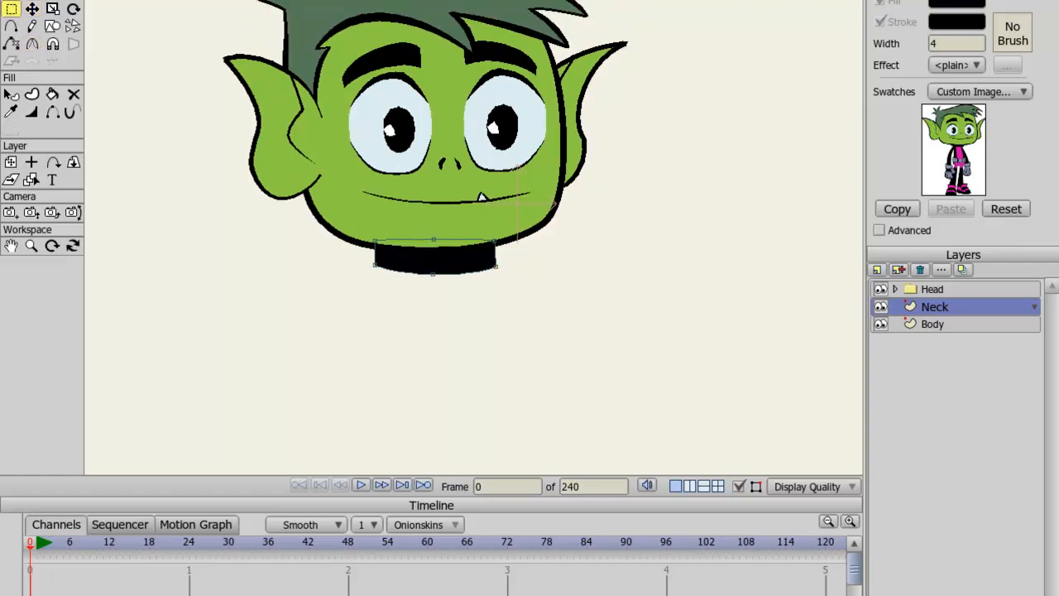
Examine the neck's shape in the reference picture and return to the drawing
key(alt+Tab)
click(495, 594)
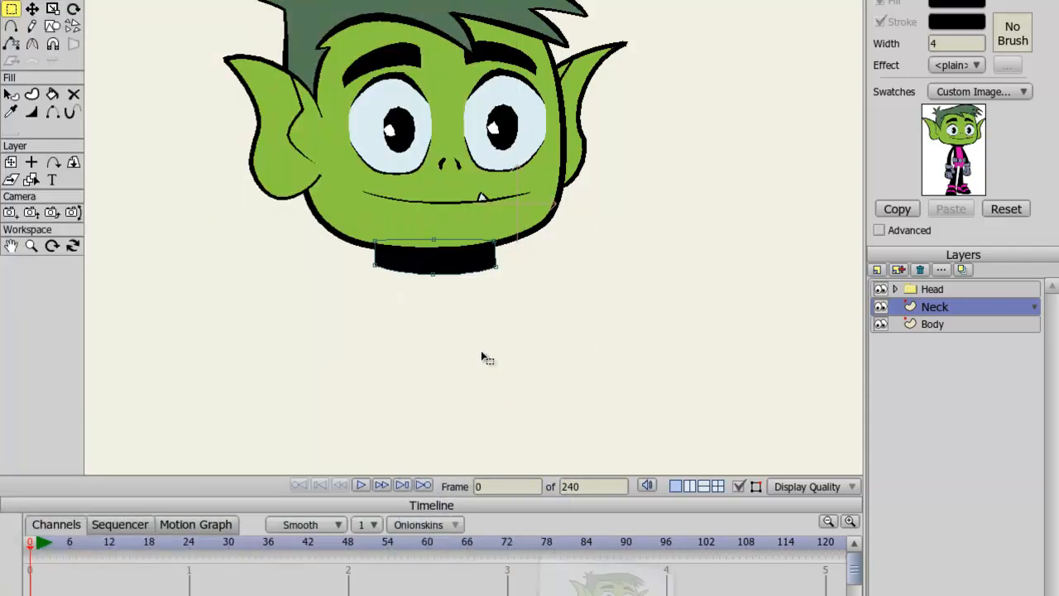
key(t)
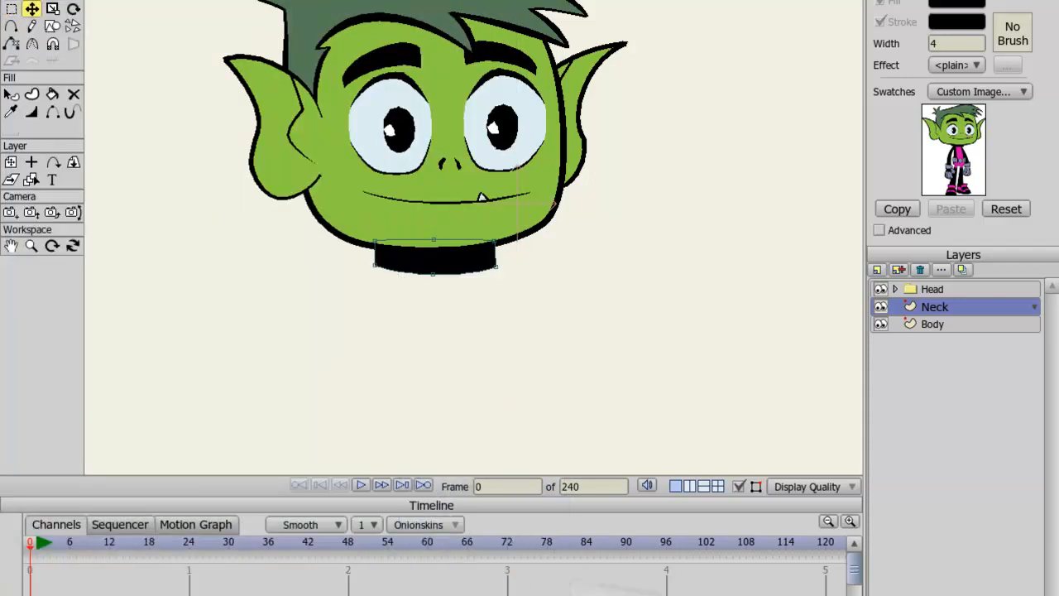
key(alt+Tab)
key(alt+Tab)
Add a point on the neck's bottom edge near its left corner and undo the trial move of the corner
key(g)
key(a)
click(396, 271)
key(g)
key(t)
mouse_move(379, 269)
mouse_down()
mouse_move(374, 256)
mouse_move(396, 272)
mouse_move(367, 267)
mouse_up()
key(ctrl+z)
Add a point on the neck's left edge and move it outward so that side bulges slightly
key(g)
click(399, 299)
key(t)
key(a)
key(g)
key(t)
drag(371, 254, 370, 252)
key(c)
key(g)
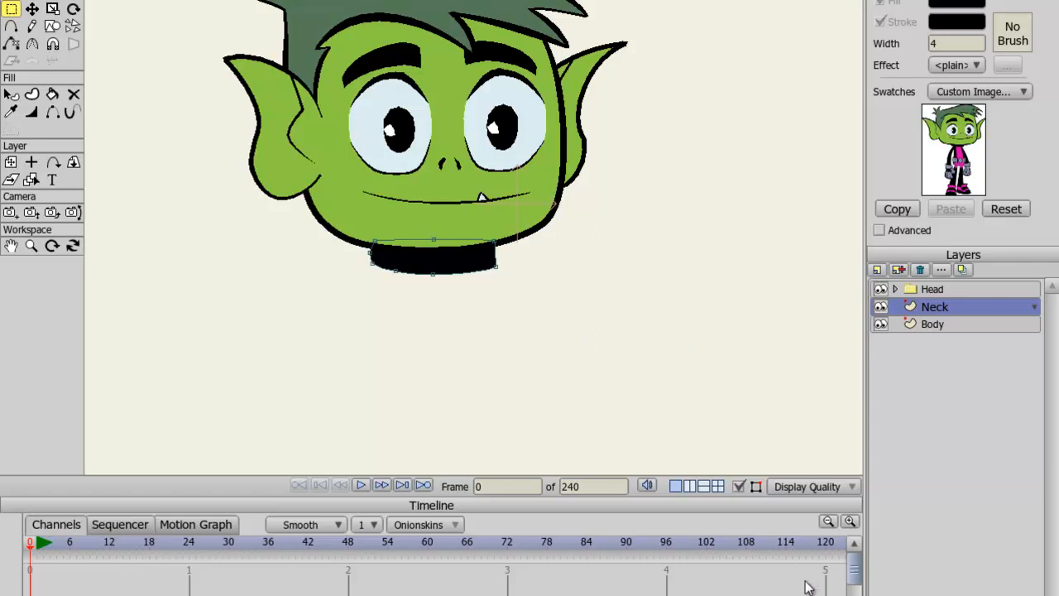
Check the neck against the reference picture and make the Body layer active
drag(541, 300, 631, 313)
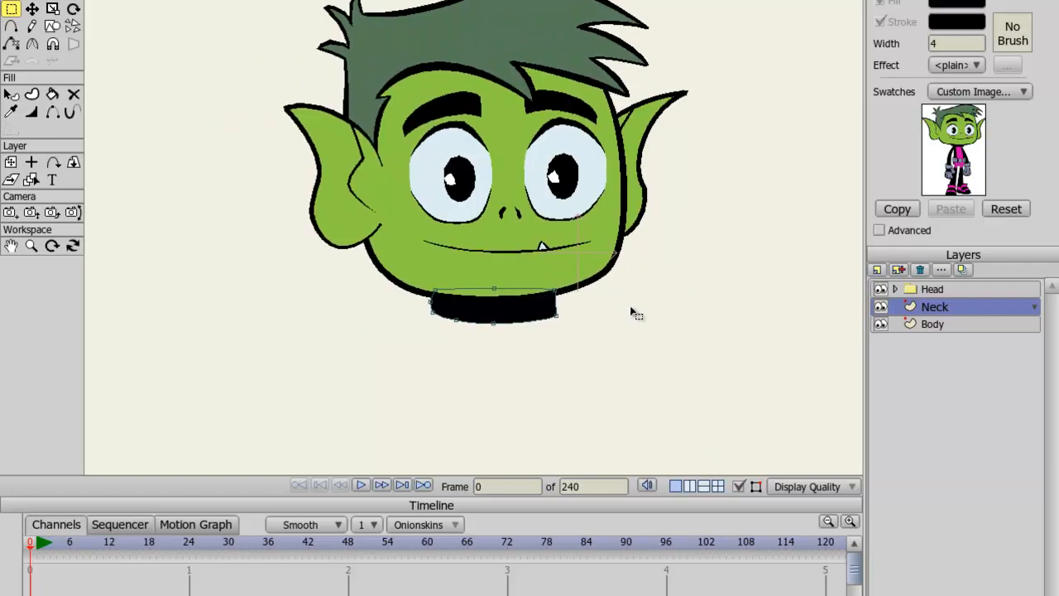
key(alt+Tab)
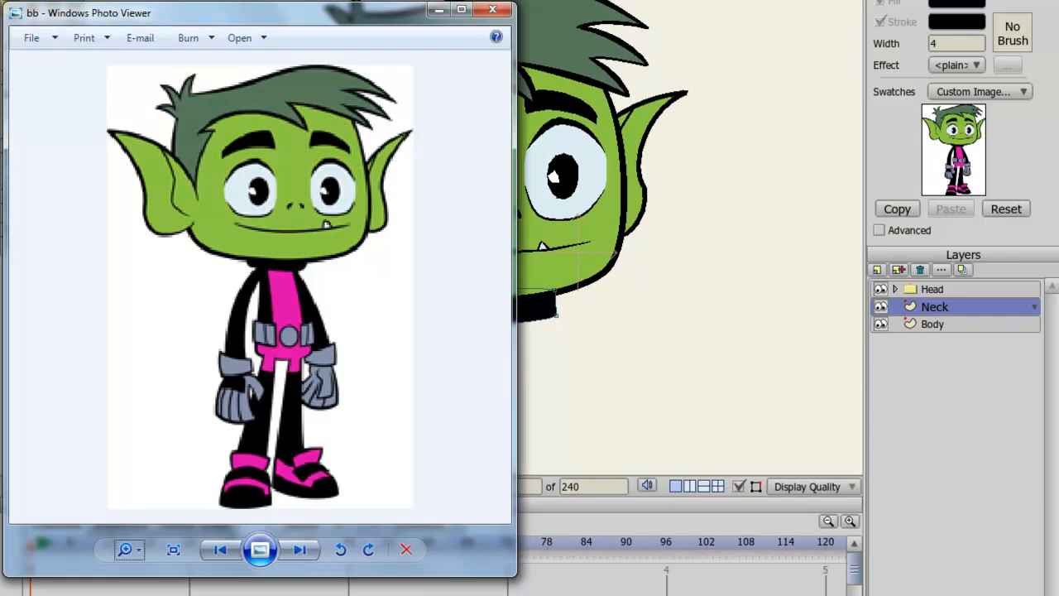
key(alt+Tab)
click(935, 325)
key(a)
key(alt+Tab)
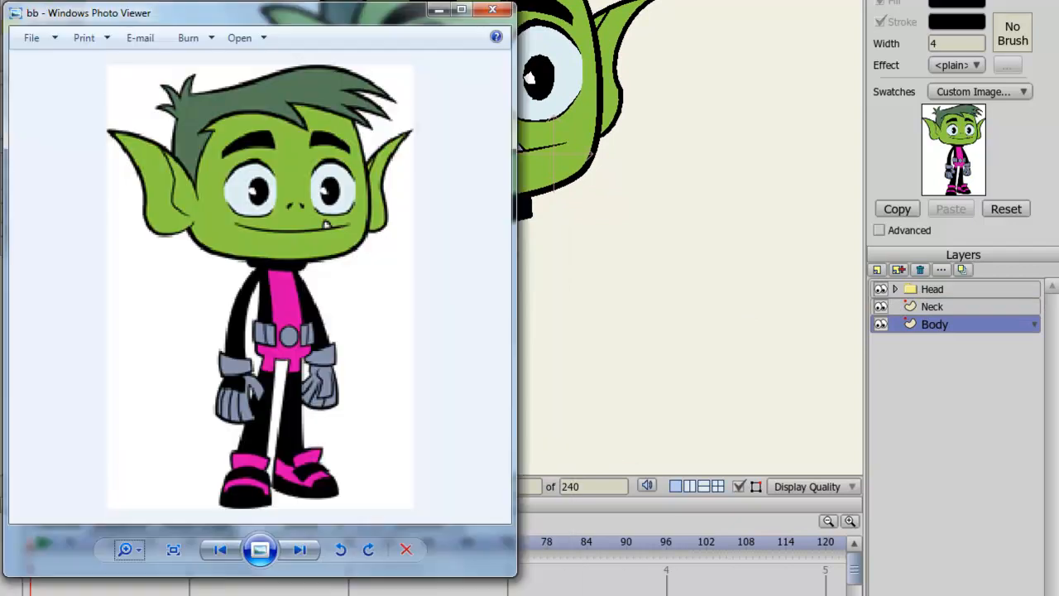
key(alt+Tab)
mouse_move(421, 216)
mouse_down()
mouse_move(413, 362)
mouse_move(425, 402)
mouse_move(406, 409)
mouse_move(485, 425)
mouse_move(591, 419)
mouse_move(524, 215)
mouse_move(421, 217)
mouse_up()
key(c)
key(g)
click(627, 290)
key(q)
key(g)
key(ctrl+a)
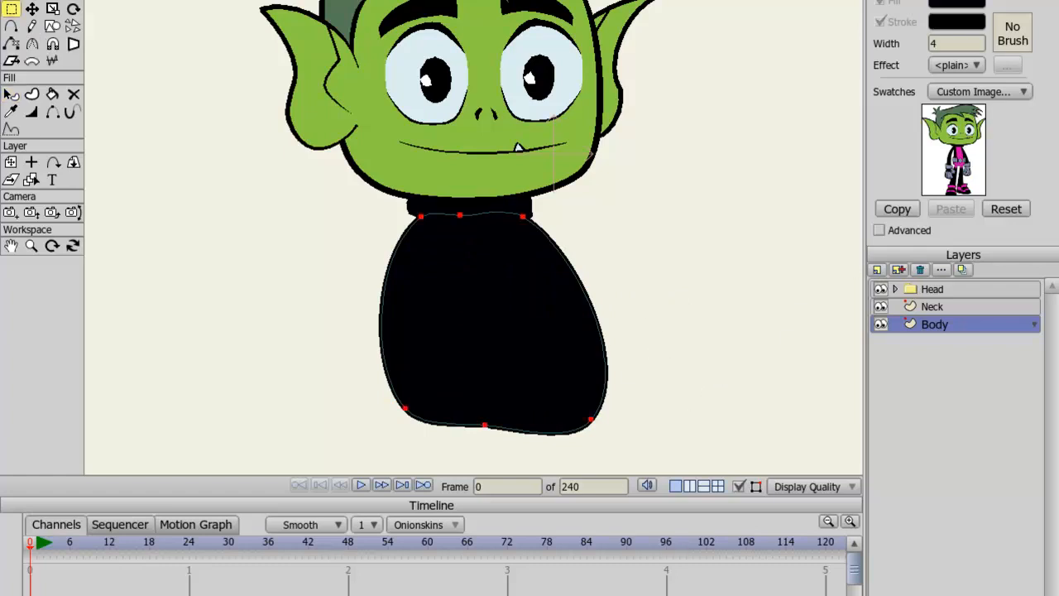
key(alt+Tab)
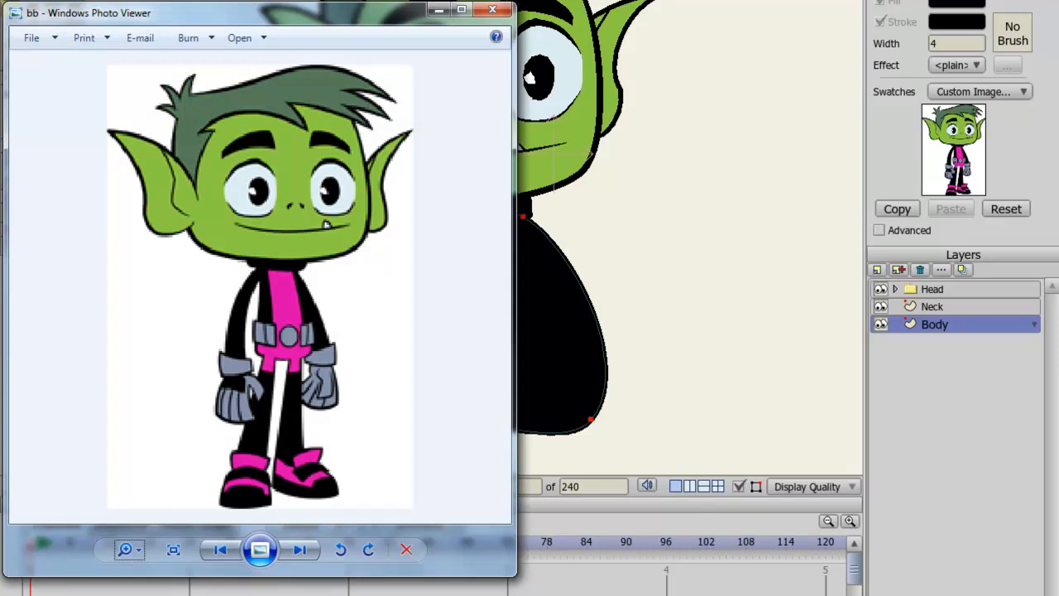
key(alt+Tab)
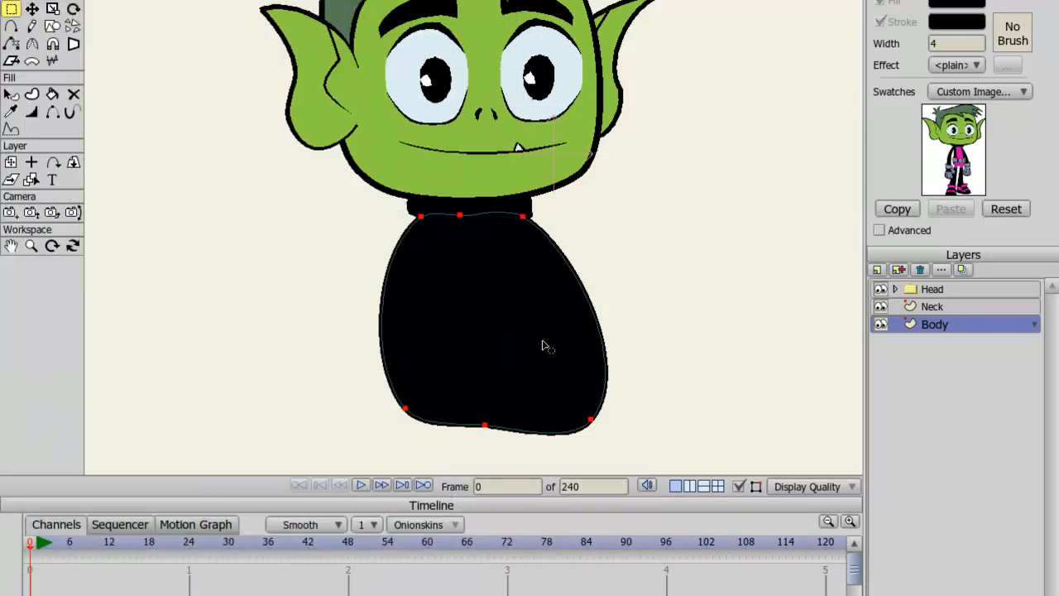
key(Delete)
Pick the magenta fill from the character swatch and draw a sharp-cornered trapezoid body widening downward from the neck
click(961, 163)
key(a)
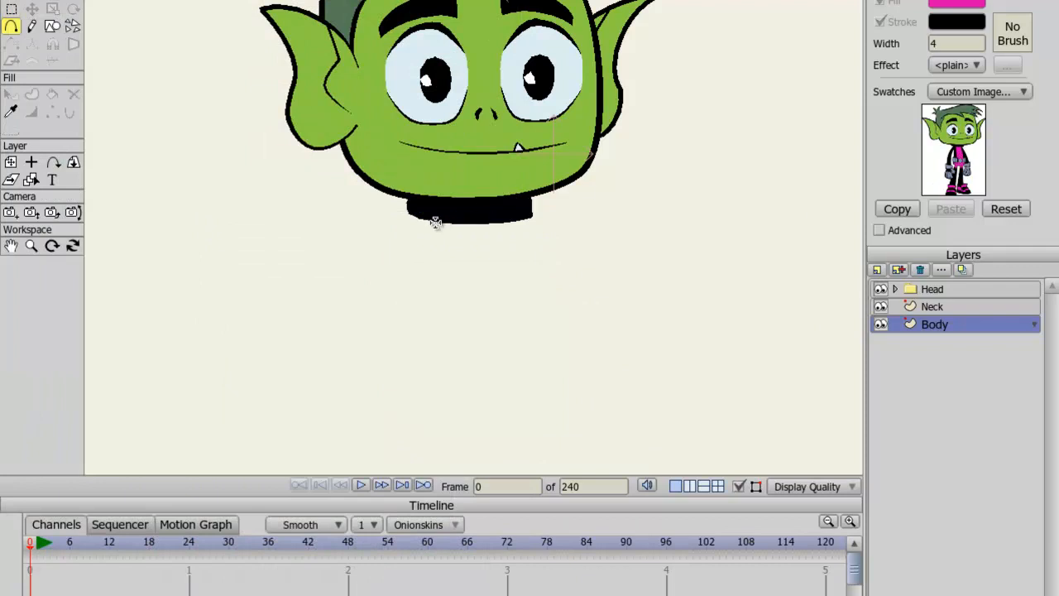
mouse_move(413, 210)
mouse_down()
mouse_move(397, 392)
mouse_move(565, 394)
mouse_up()
drag(565, 394, 518, 208)
drag(519, 208, 416, 216)
key(c)
drag(539, 245, 264, 228)
key(g)
click(311, 248)
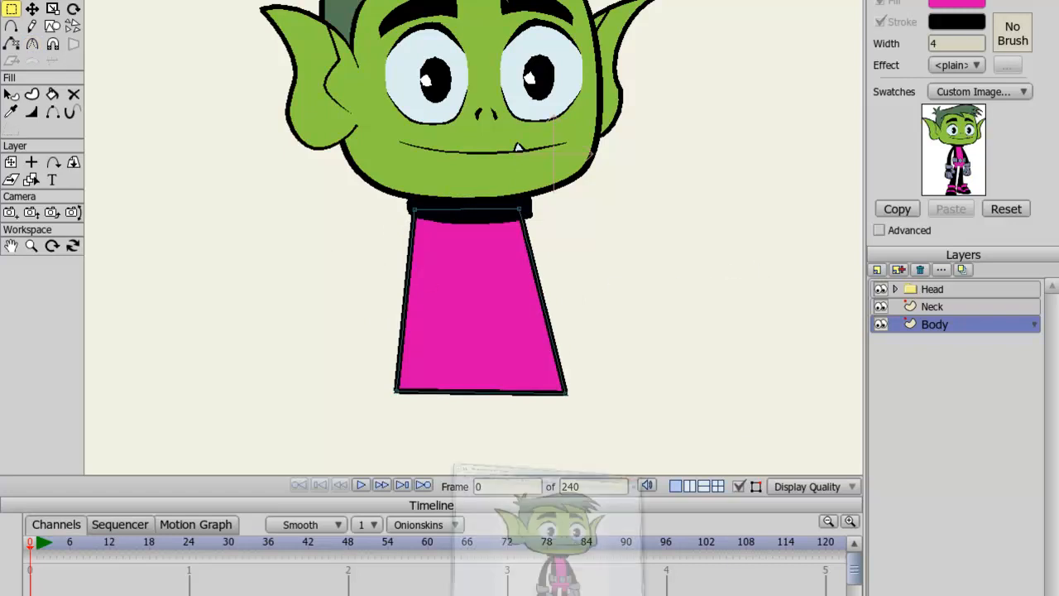
Add a point on the body's bottom edge, lower it to curve the edge, and slide it near the left corner
key(alt+Tab)
key(alt+Tab)
drag(470, 394, 466, 408)
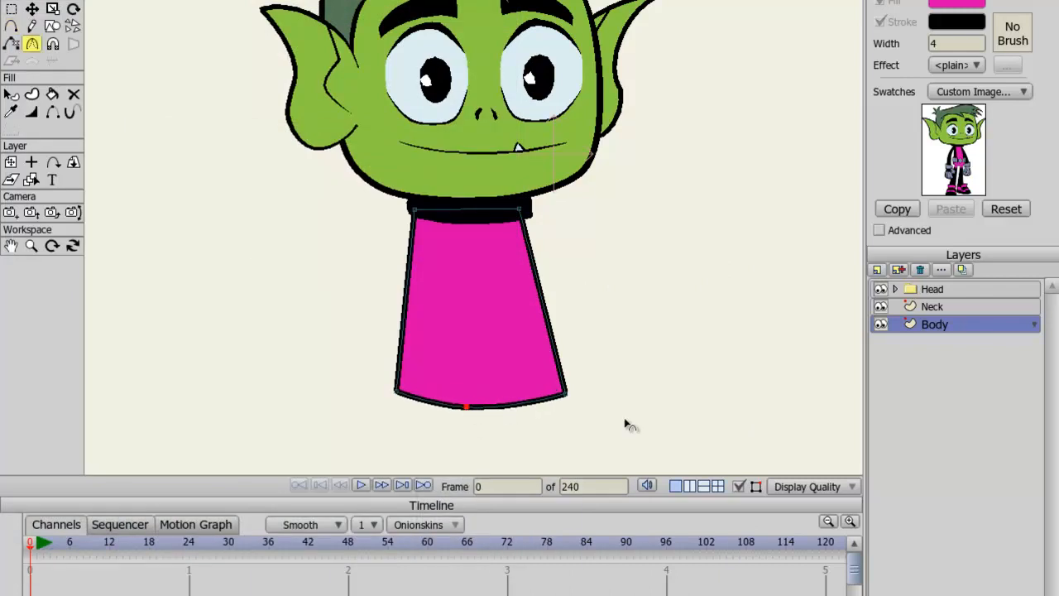
key(alt+Tab)
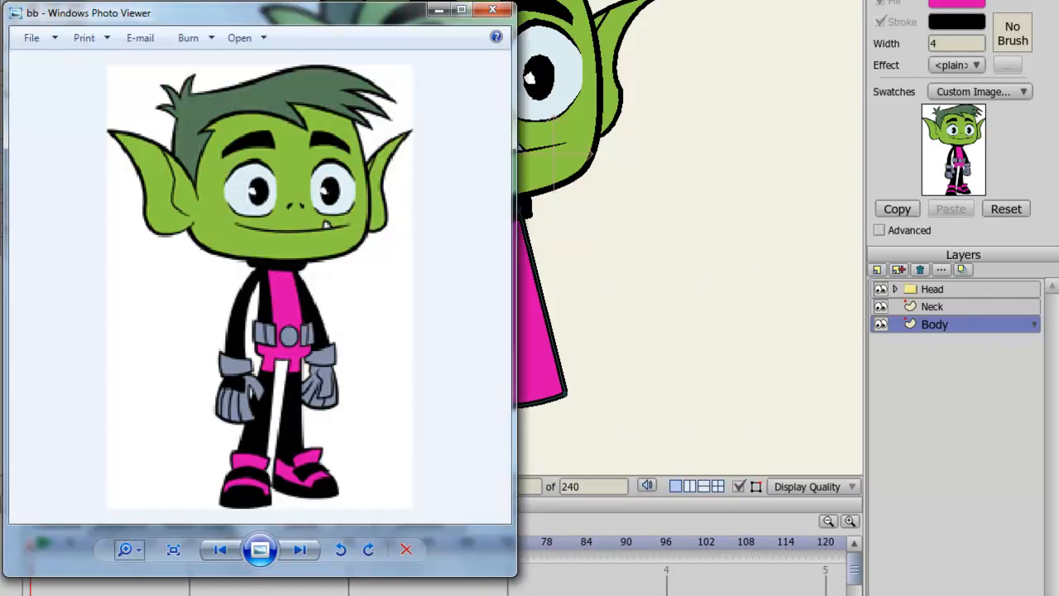
key(alt+Tab)
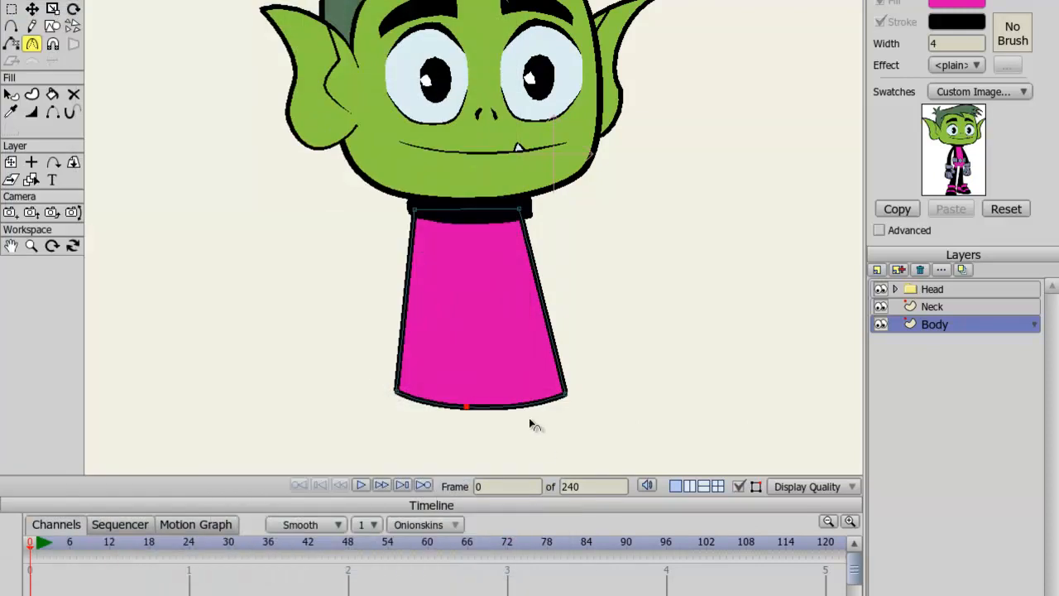
key(t)
drag(467, 406, 413, 401)
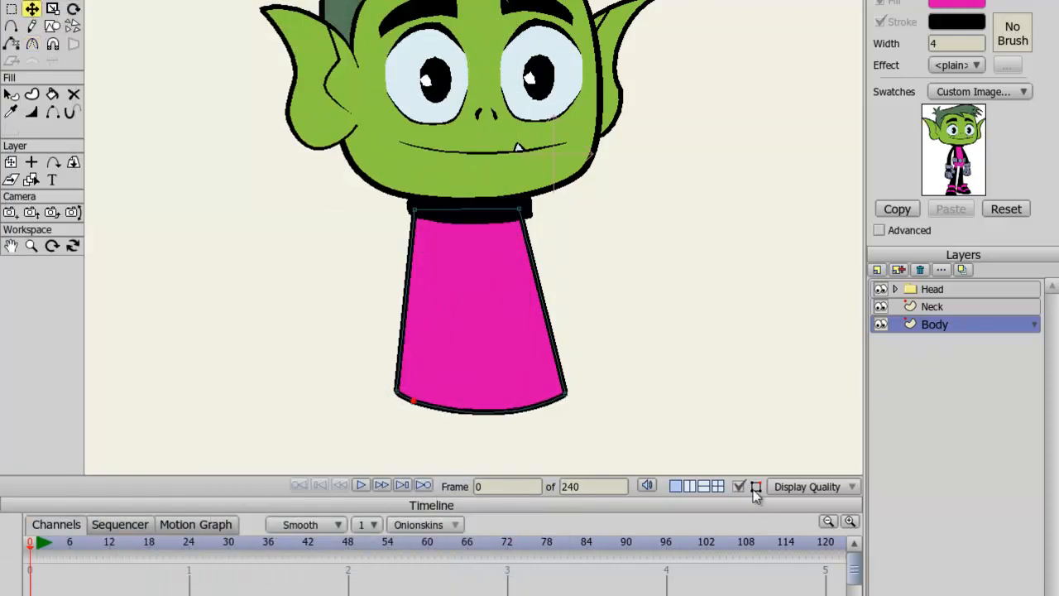
Add a second point on the body's bottom edge and hide the outline between it and the point near the left corner
key(alt+Tab)
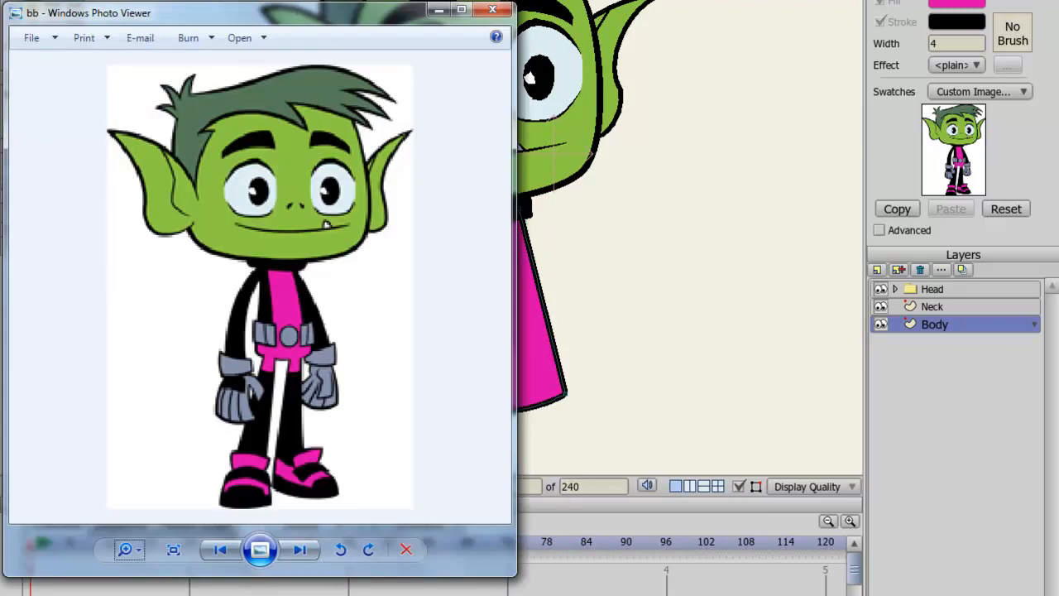
key(alt+Tab)
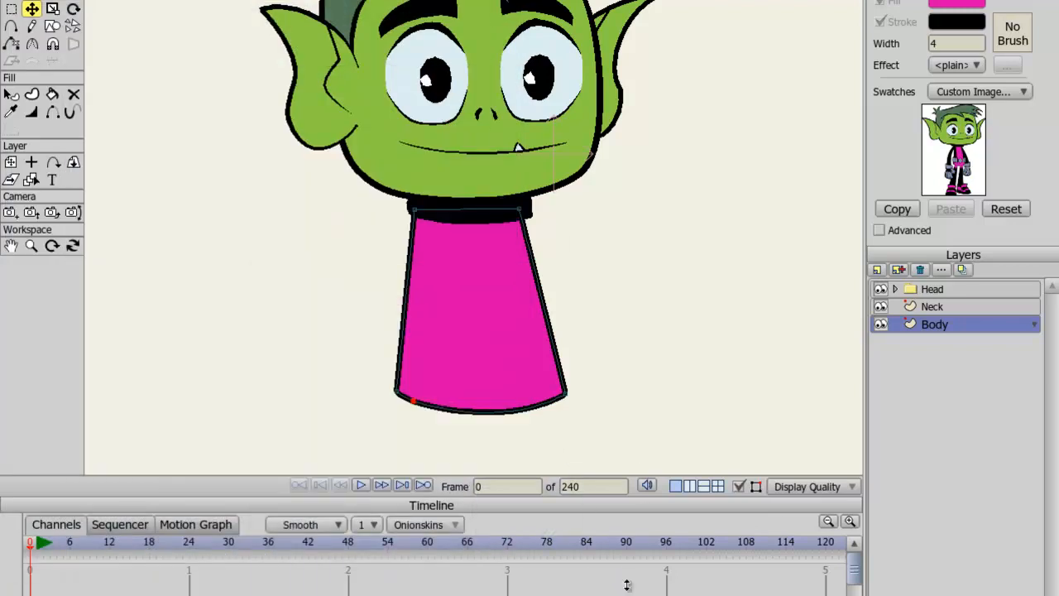
key(a)
mouse_move(451, 412)
mouse_down()
mouse_move(462, 409)
mouse_move(410, 405)
mouse_move(492, 406)
mouse_up()
key(h)
click(453, 408)
key(c)
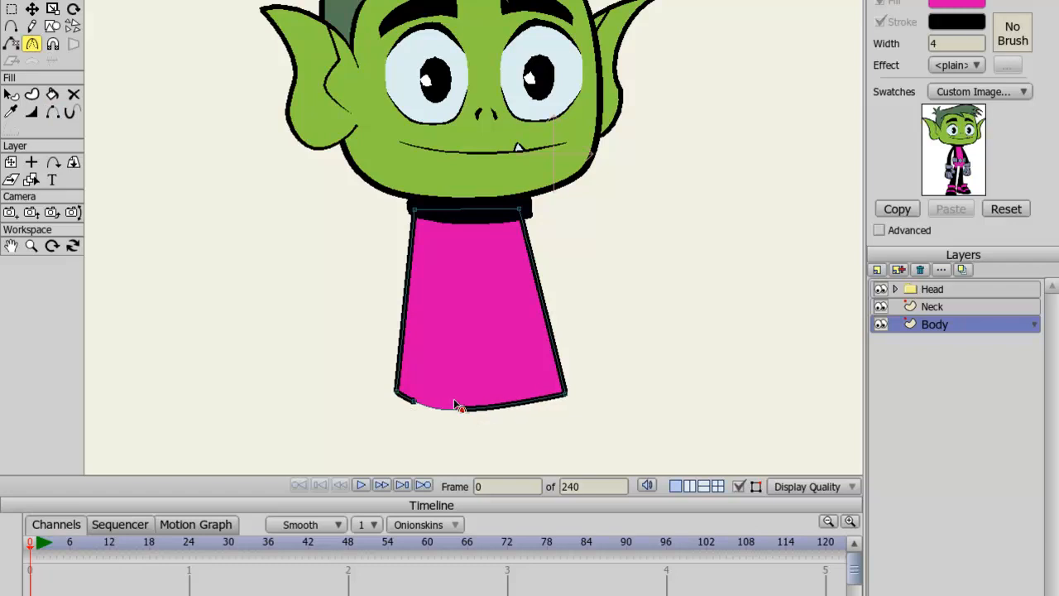
drag(408, 399, 285, 361)
Move the second bottom-edge point slightly left to shorten the gap in the outline
key(alt+Tab)
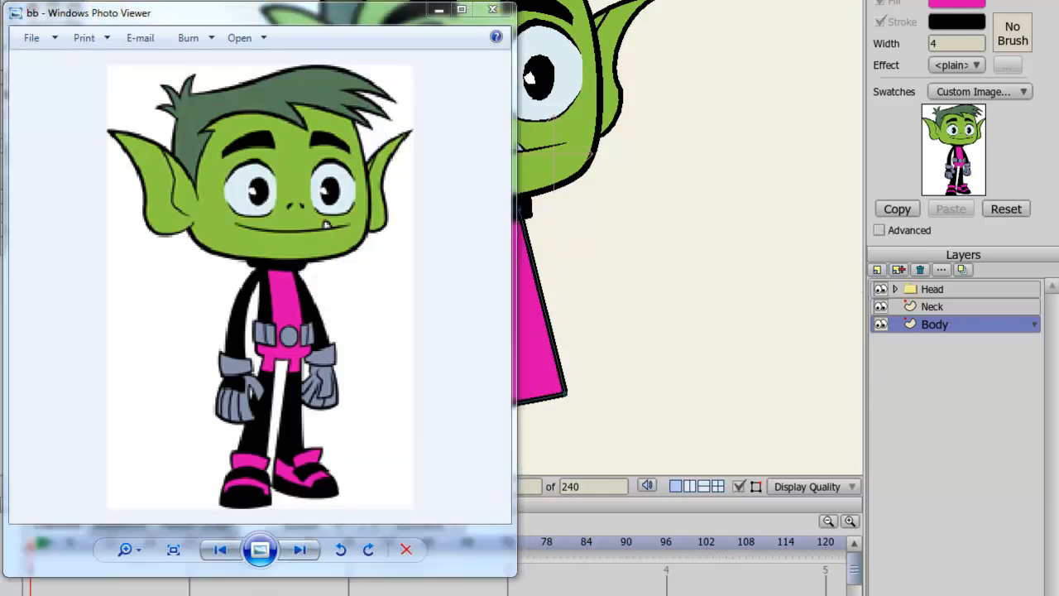
key(alt+Tab)
key(t)
drag(461, 408, 443, 407)
Examine the body in the enlarged reference picture and return to the drawing
key(alt+Tab)
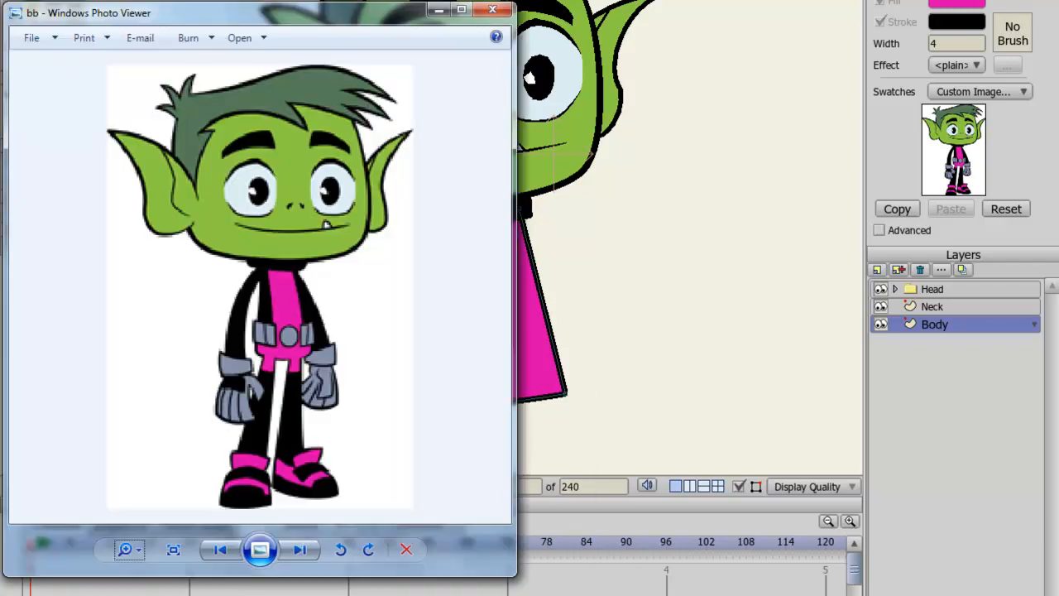
drag(173, 13, 1, 16)
key(super+Up)
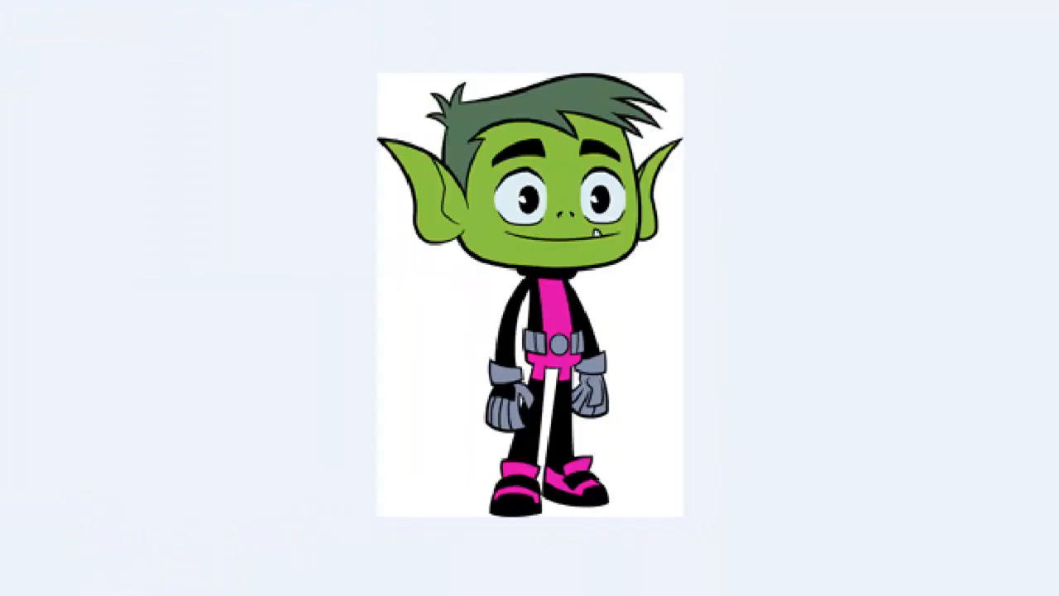
key(super+Down)
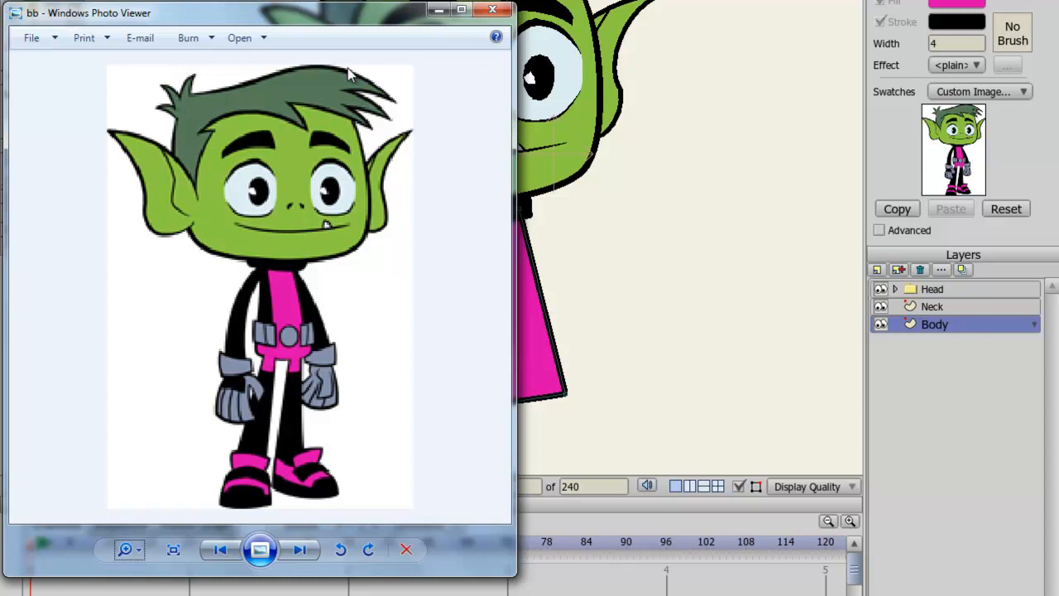
click(438, 9)
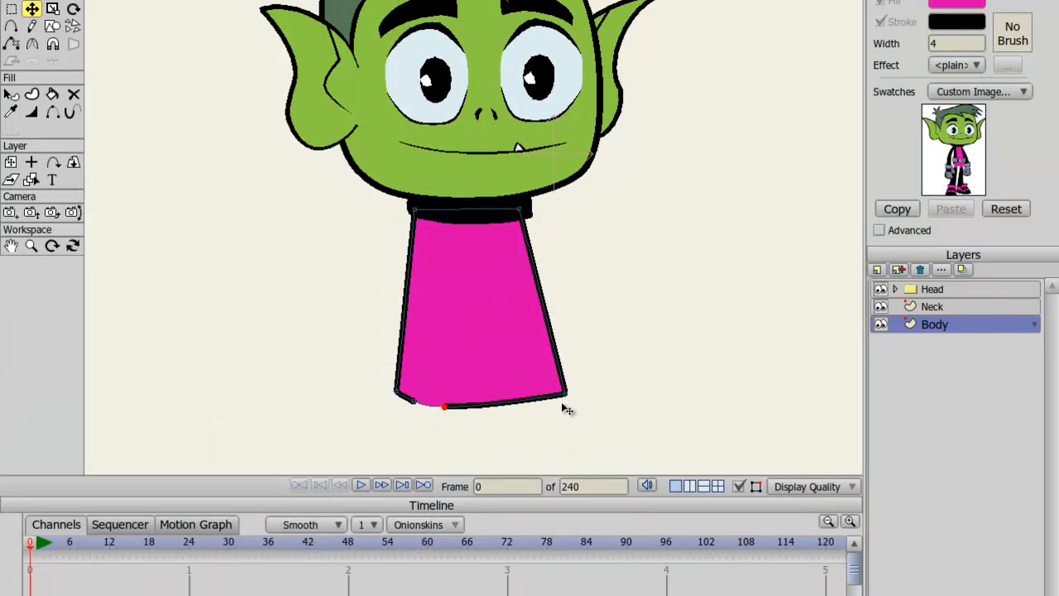
Add two points near the right end of the body's bottom edge, hide the outline between them, and adjust the middle dash's ends
key(a)
click(513, 403)
click(549, 398)
key(c)
key(t)
click(520, 404)
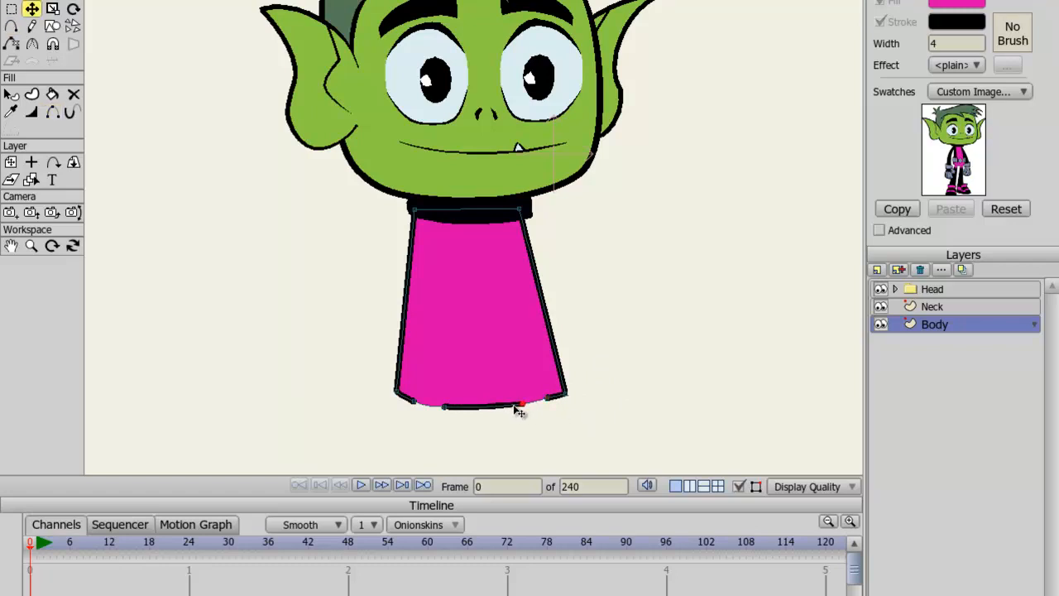
drag(444, 407, 511, 407)
Add a point on each side of the body just above the bottom corners so both sides curve outward
key(c)
drag(560, 371, 844, 371)
drag(395, 361, 766, 394)
key(g)
key(t)
key(g)
scroll(575, 253, up, 3)
drag(612, 386, 571, 305)
scroll(570, 225, up, 3)
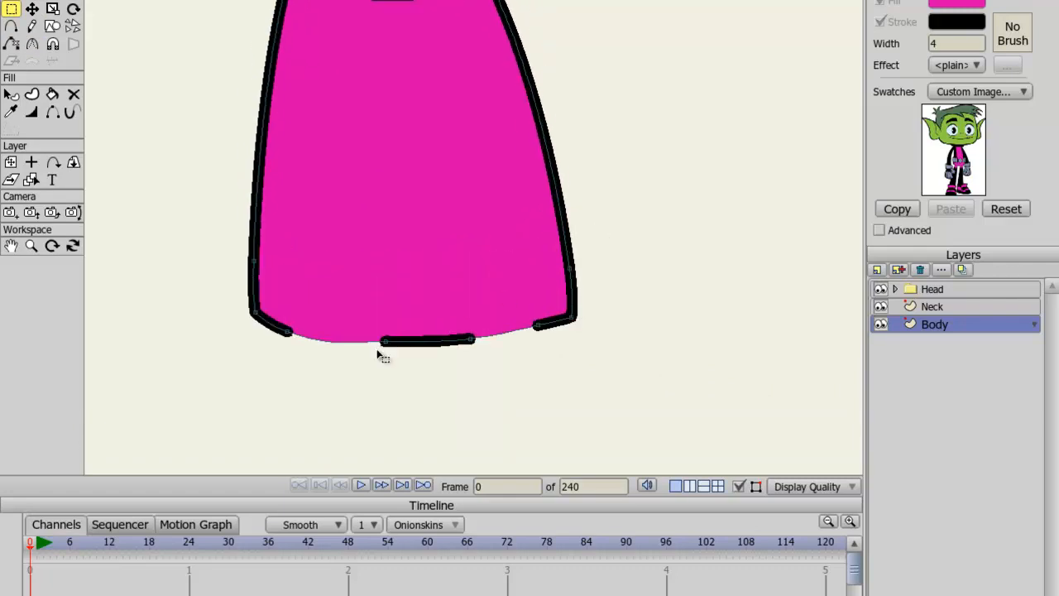
Add a midpoint on the body's left side and move it and the lower side point inward to flatten that side
mouse_move(348, 365)
mouse_down()
mouse_move(352, 348)
mouse_move(334, 367)
mouse_up()
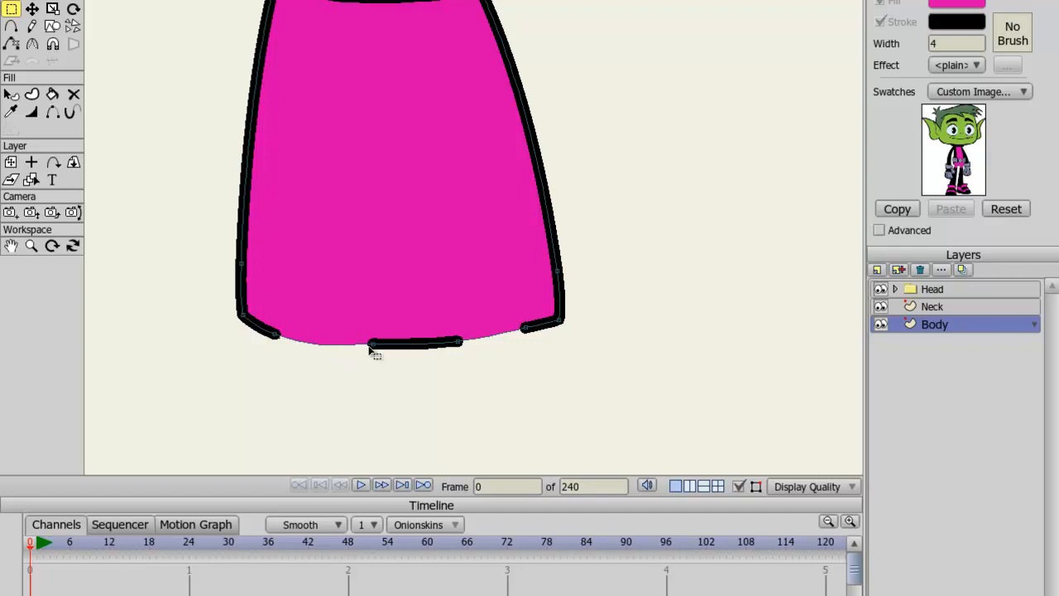
drag(371, 338, 361, 373)
key(a)
mouse_move(248, 182)
mouse_down()
mouse_move(248, 160)
mouse_move(260, 166)
mouse_up()
key(t)
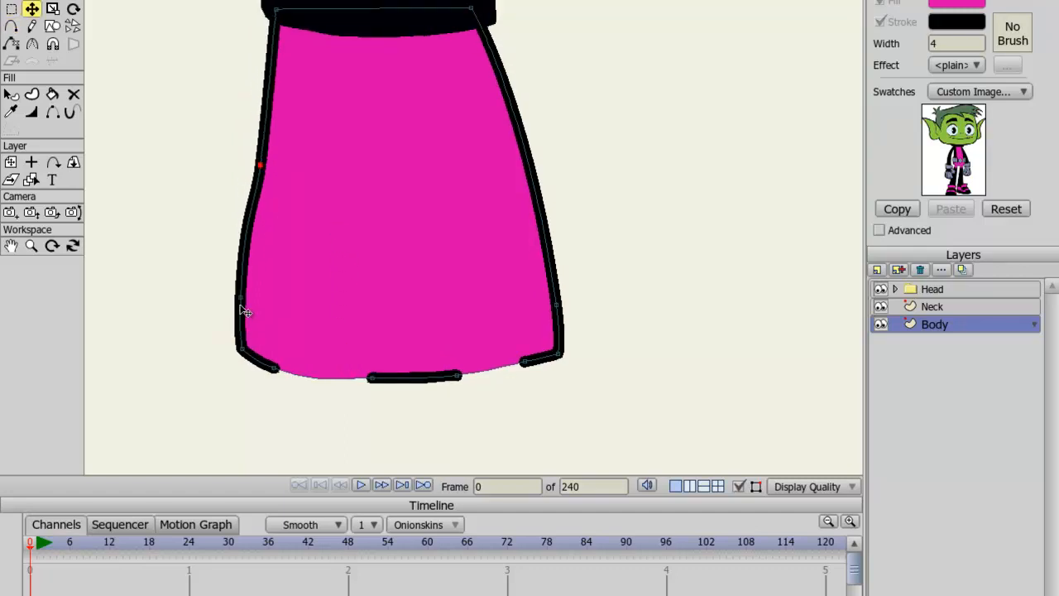
drag(241, 300, 250, 299)
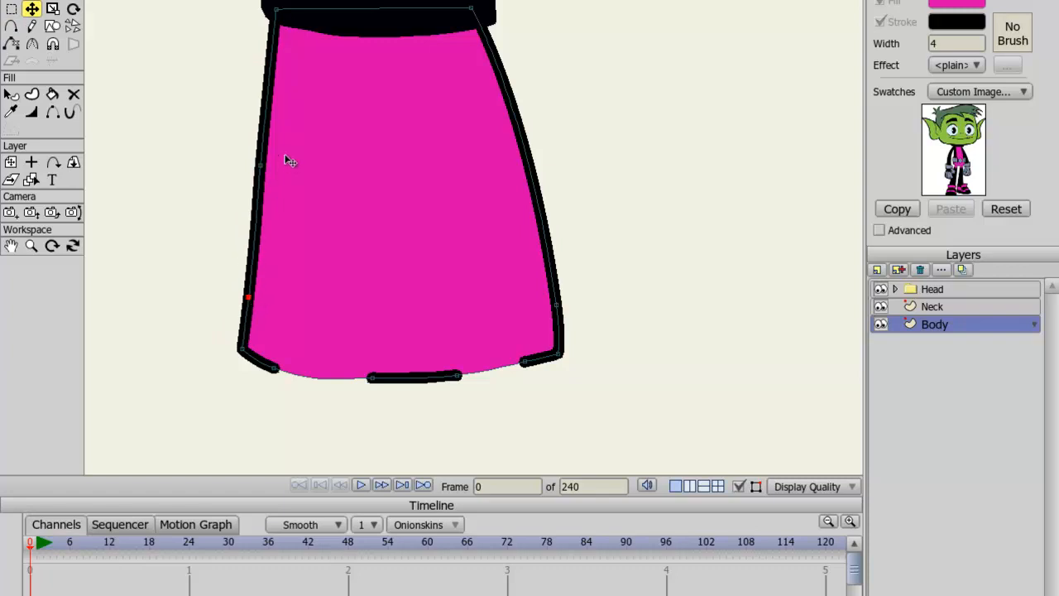
drag(260, 167, 193, 242)
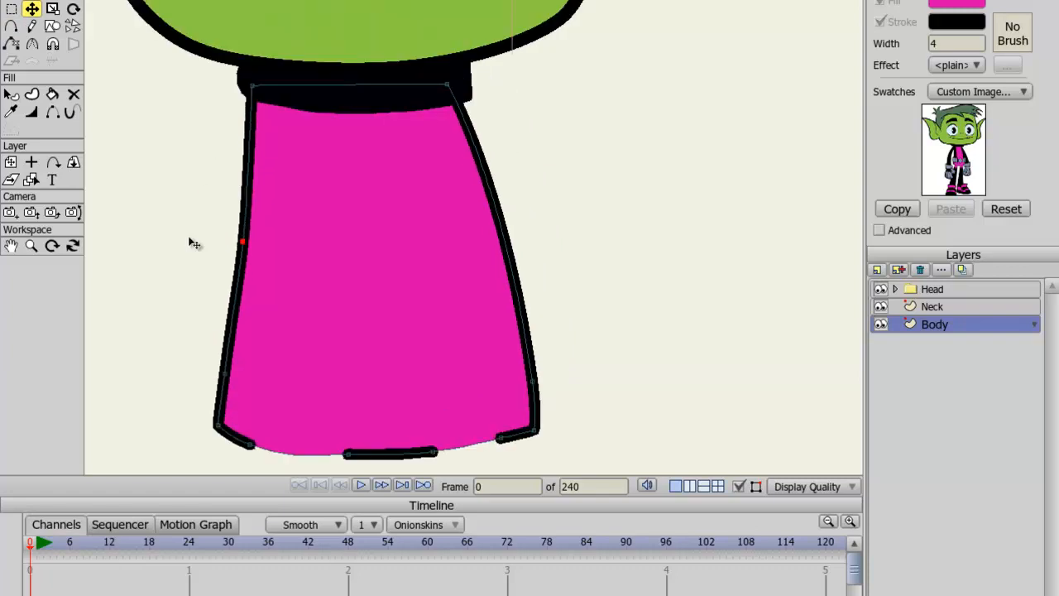
Round the body's bottom-right corner and shift the corner area and lower right side inward
drag(452, 364, 417, 312)
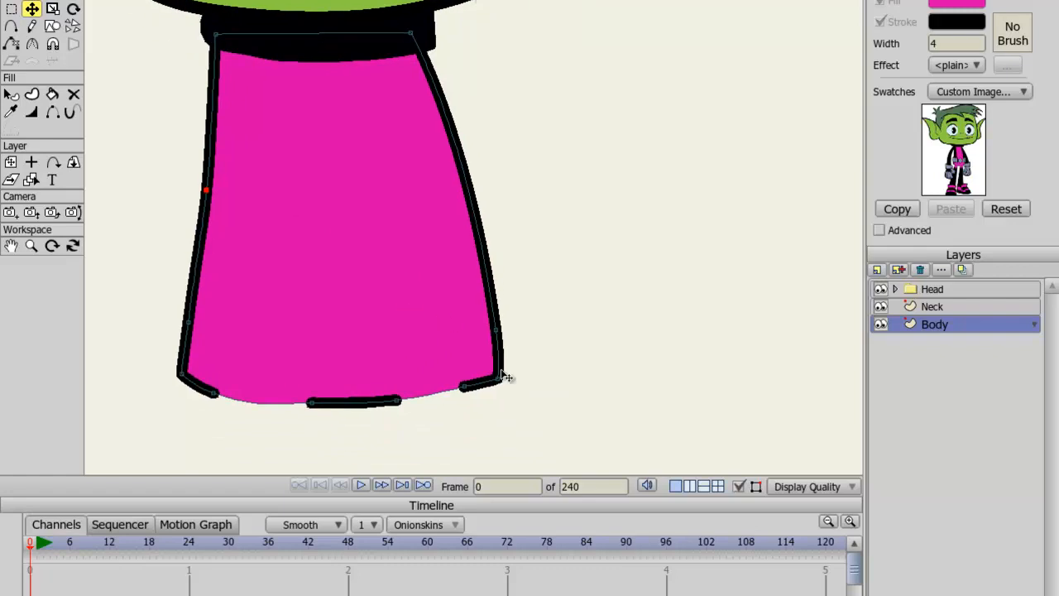
key(c)
drag(498, 381, 534, 384)
key(g)
key(t)
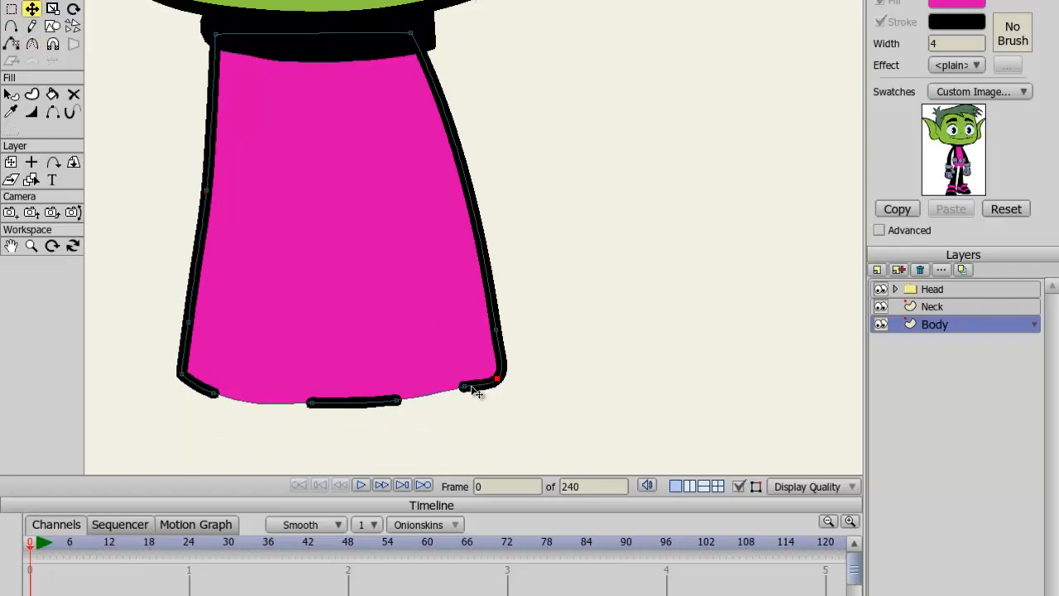
drag(462, 387, 484, 379)
drag(497, 330, 480, 323)
key(a)
drag(455, 166, 433, 113)
key(c)
key(t)
key(r)
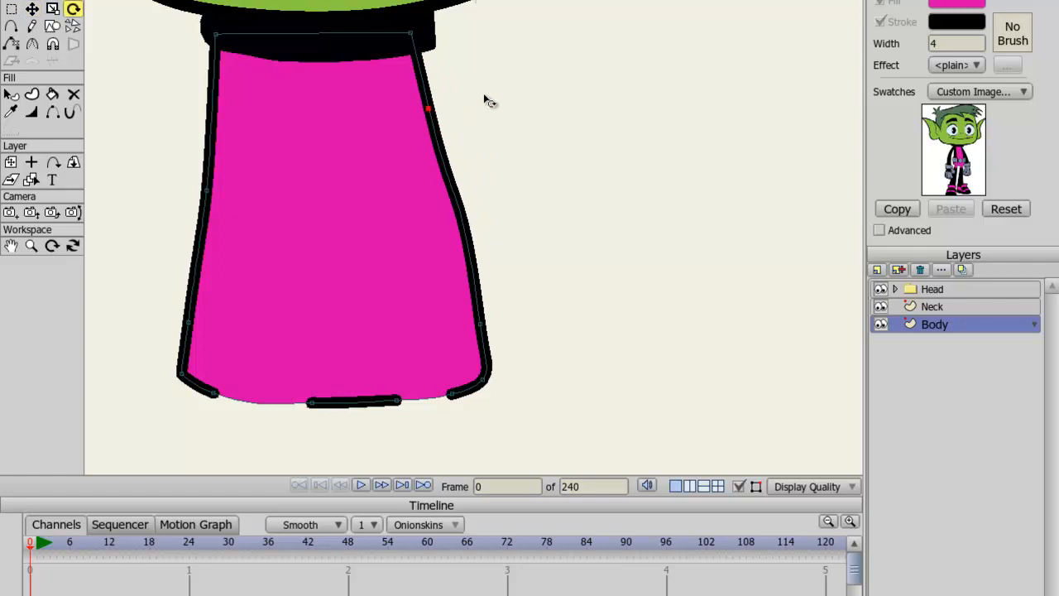
key(Delete)
Move the body's two top corners up and inward behind the neck, leaving the top edge arched
key(g)
key(t)
drag(410, 35, 397, 3)
drag(216, 37, 225, 10)
key(g)
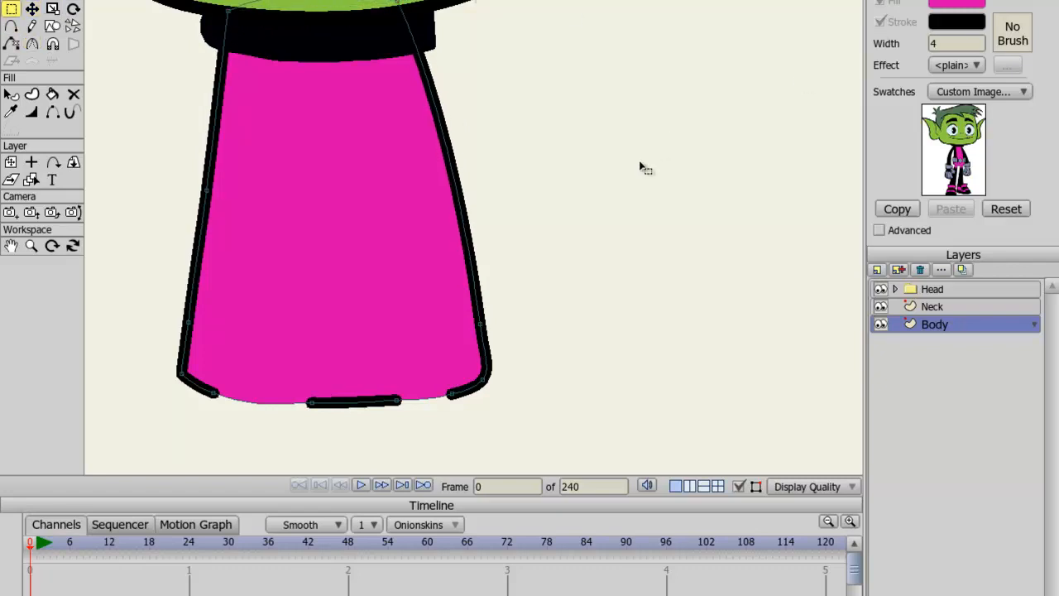
Create a new vector layer named Gear directly above the Body layer
drag(656, 144, 668, 114)
key(a)
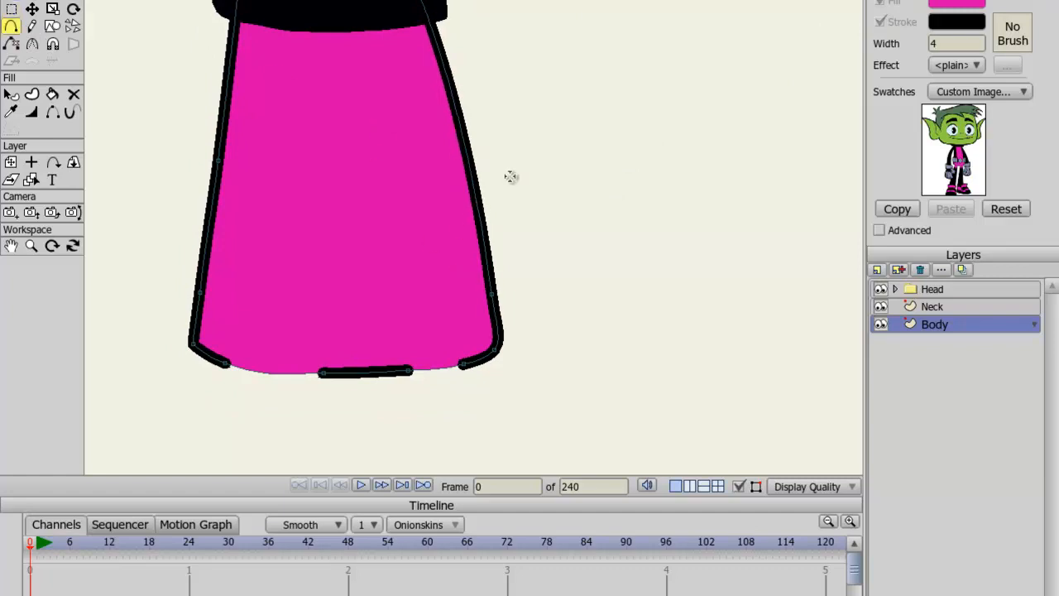
scroll(565, 295, down, 3)
scroll(571, 289, up, 1)
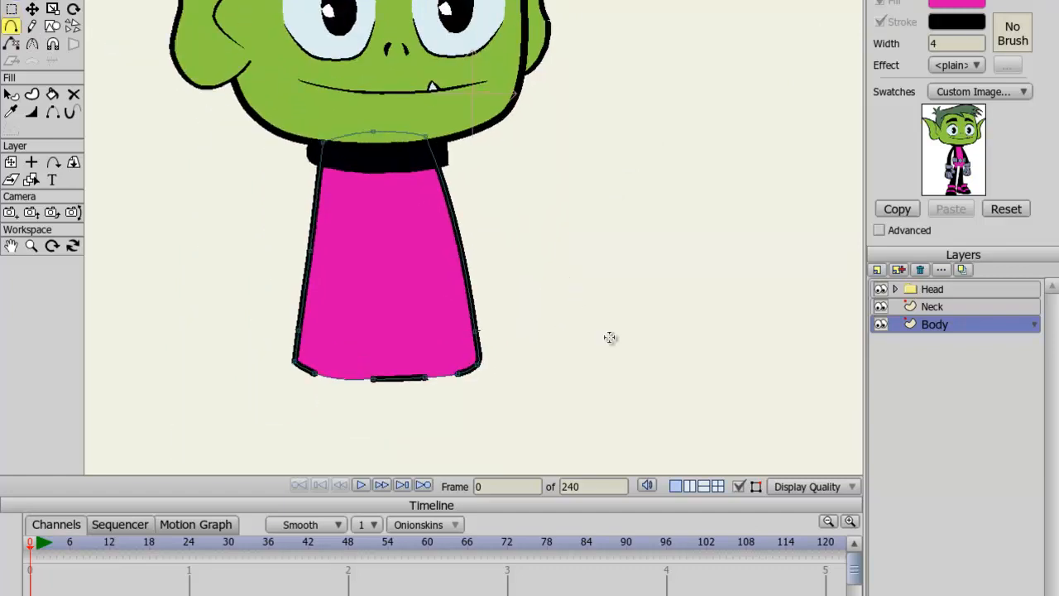
drag(453, 325, 426, 280)
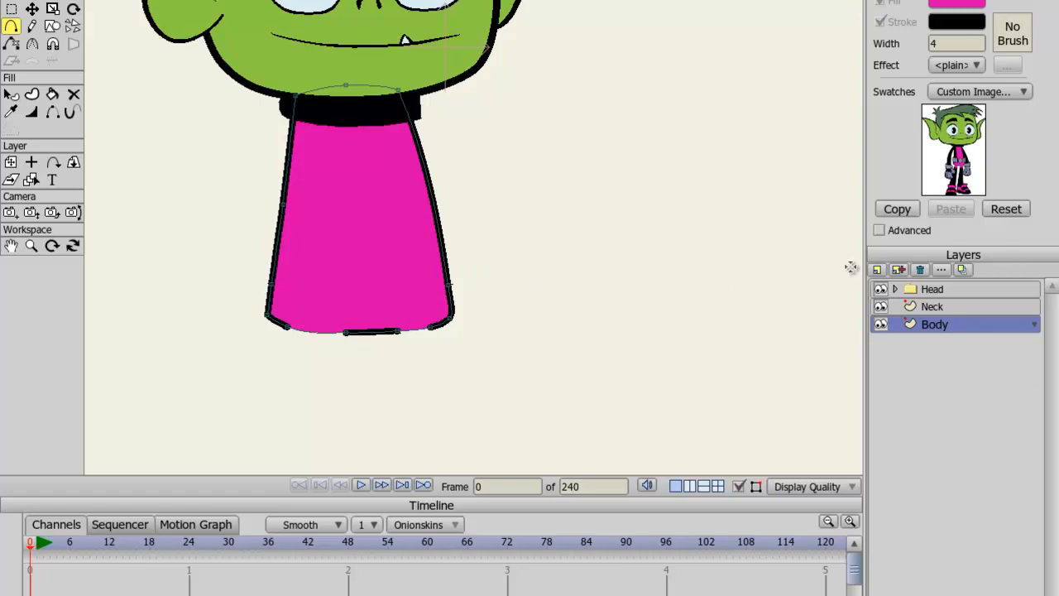
click(877, 270)
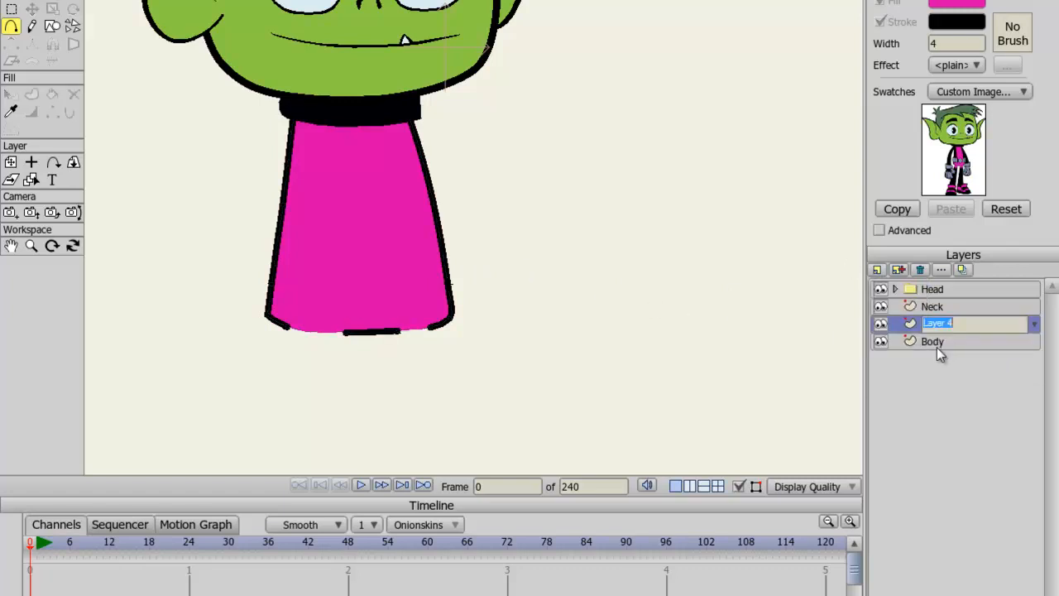
text(Gear)
key(Return)
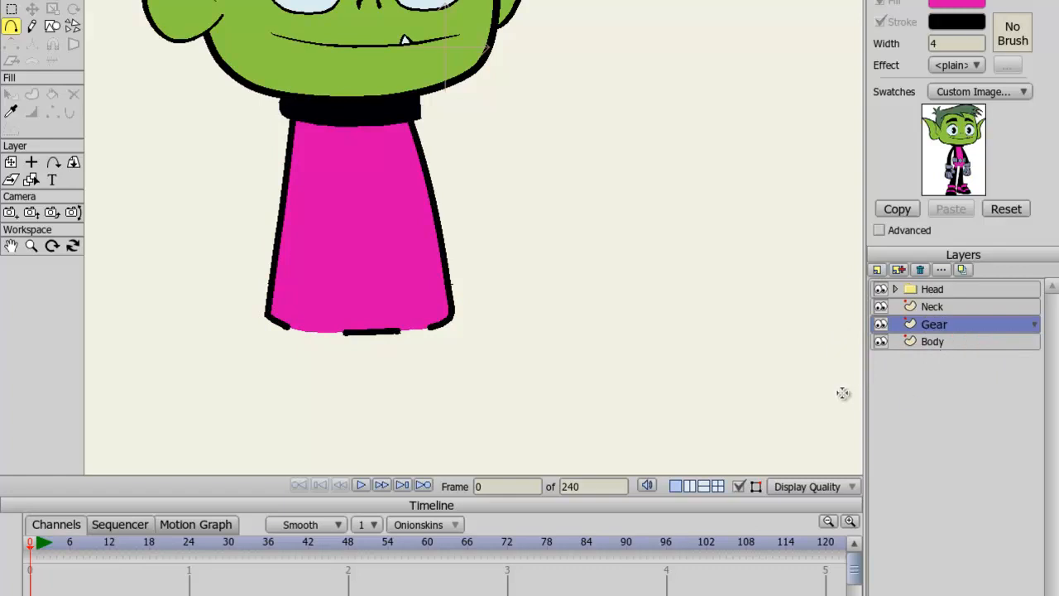
Draw a closed four-sided pouch on the body's left edge with a slate-grey fill sampled from the reference image and a black outline
scroll(367, 203, up, 2)
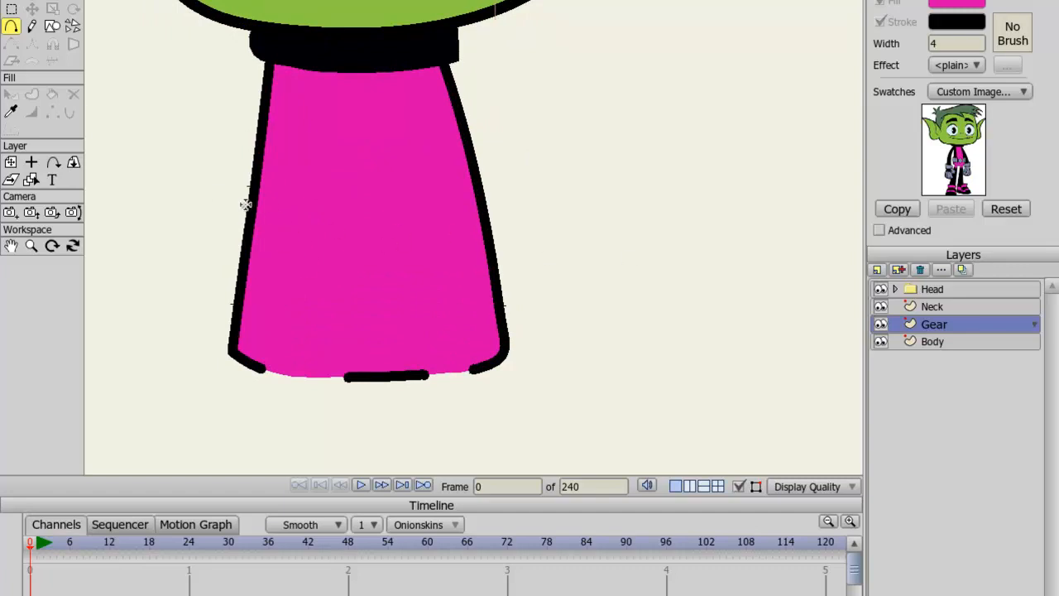
drag(301, 213, 254, 202)
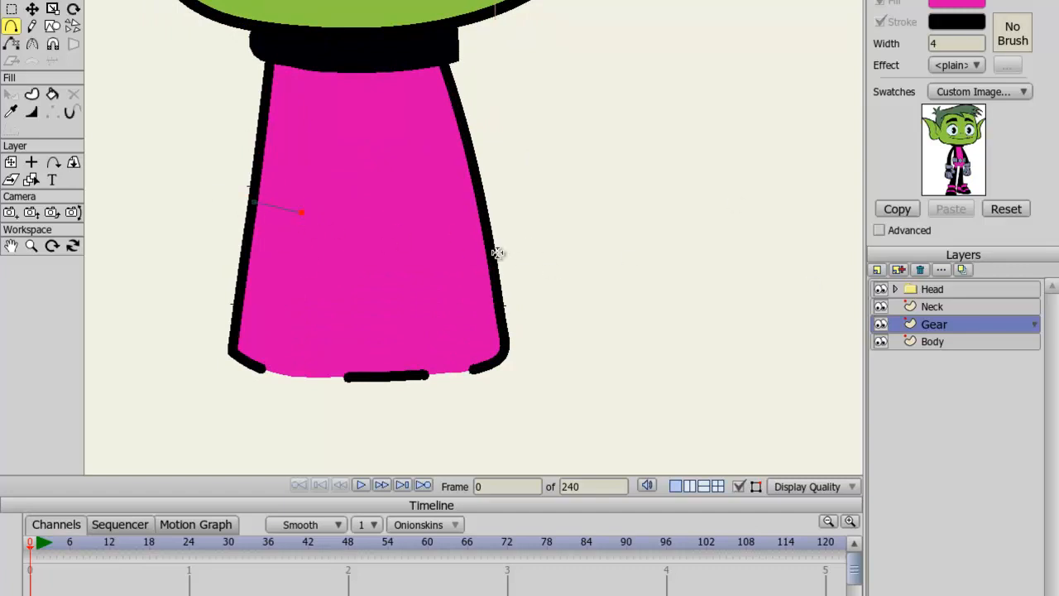
click(955, 166)
drag(251, 202, 301, 213)
key(c)
key(g)
click(248, 201)
Move the grey pouch slightly outward over the body's left edge and lower its bottom inner corner so it slants
key(t)
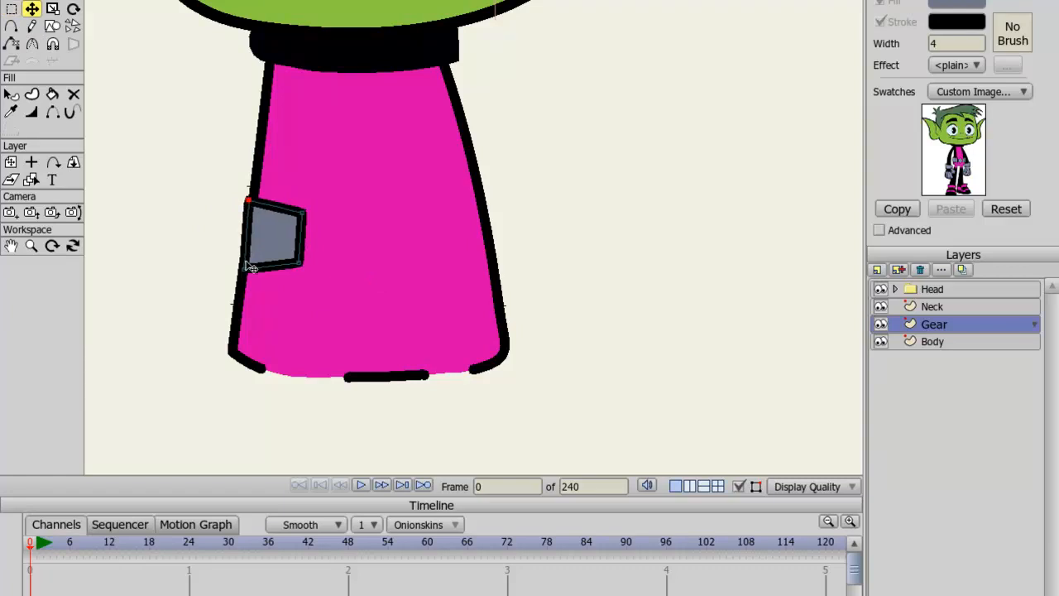
key(ctrl+a)
drag(303, 270, 301, 272)
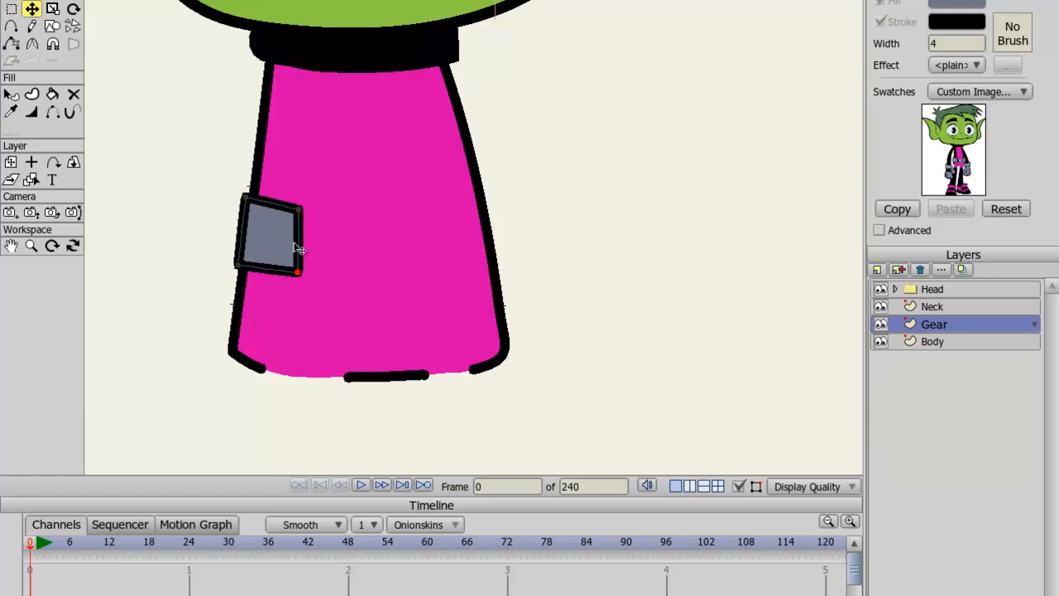
click(300, 214)
scroll(310, 229, down, 3)
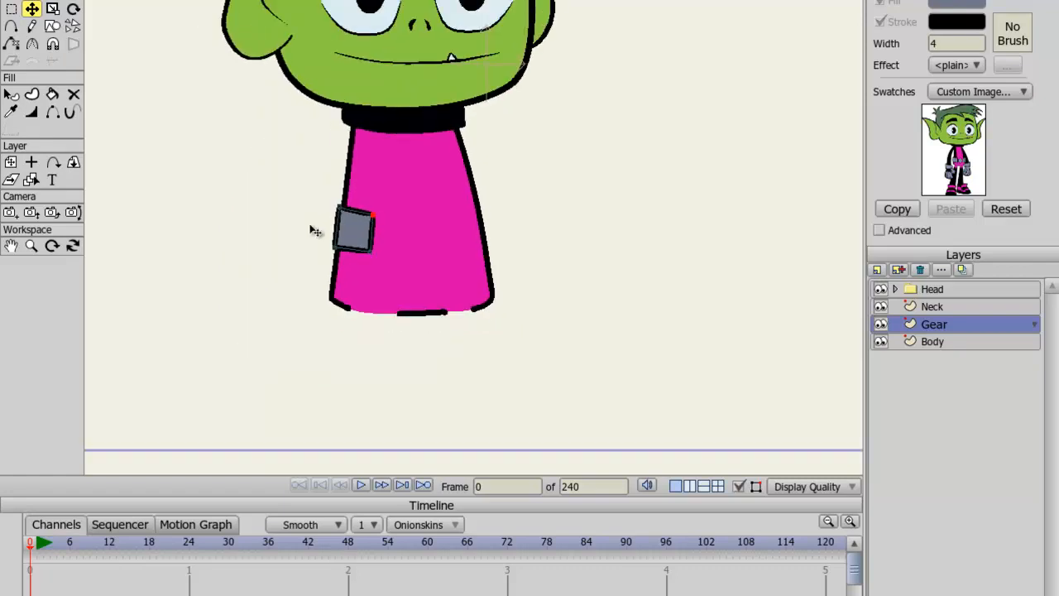
scroll(317, 231, down, 2)
scroll(324, 234, up, 5)
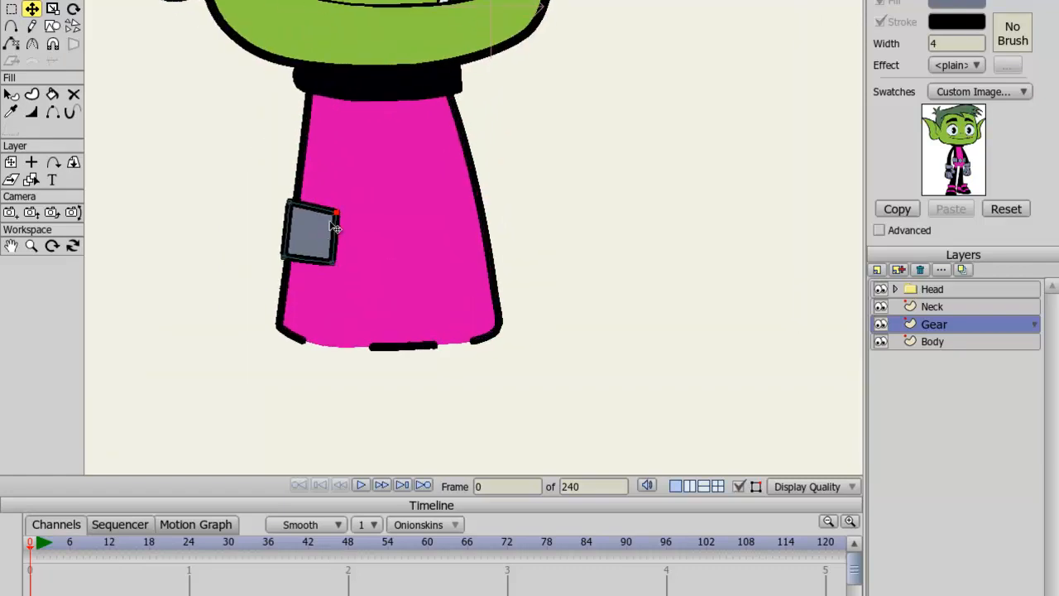
scroll(337, 221, up, 2)
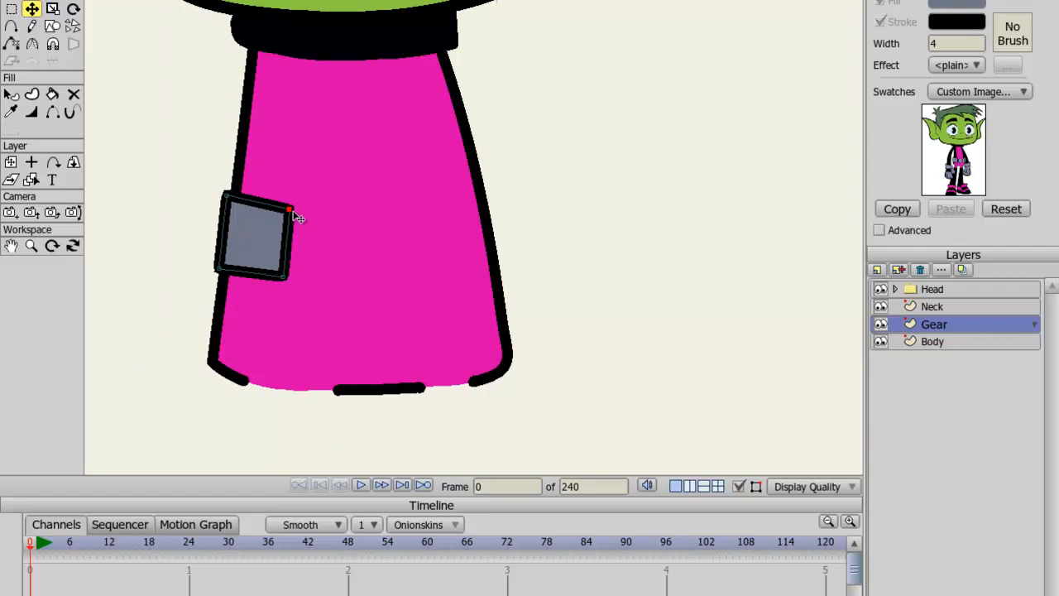
Widen the pouch toward the body's centre and split it with a vertical line into two filled, outlined panels
drag(283, 280, 308, 279)
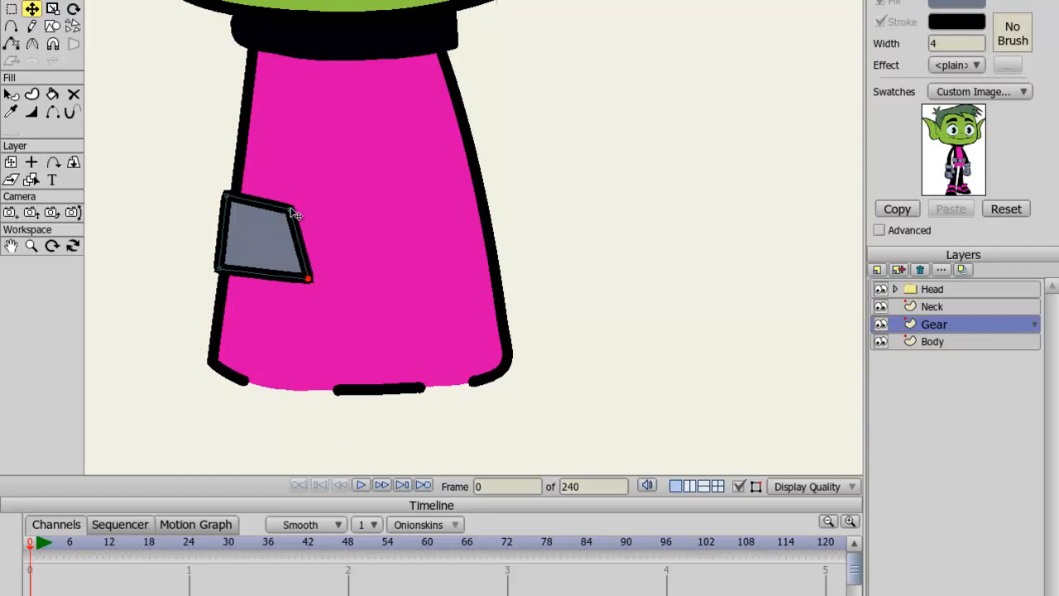
drag(292, 210, 263, 273)
key(c)
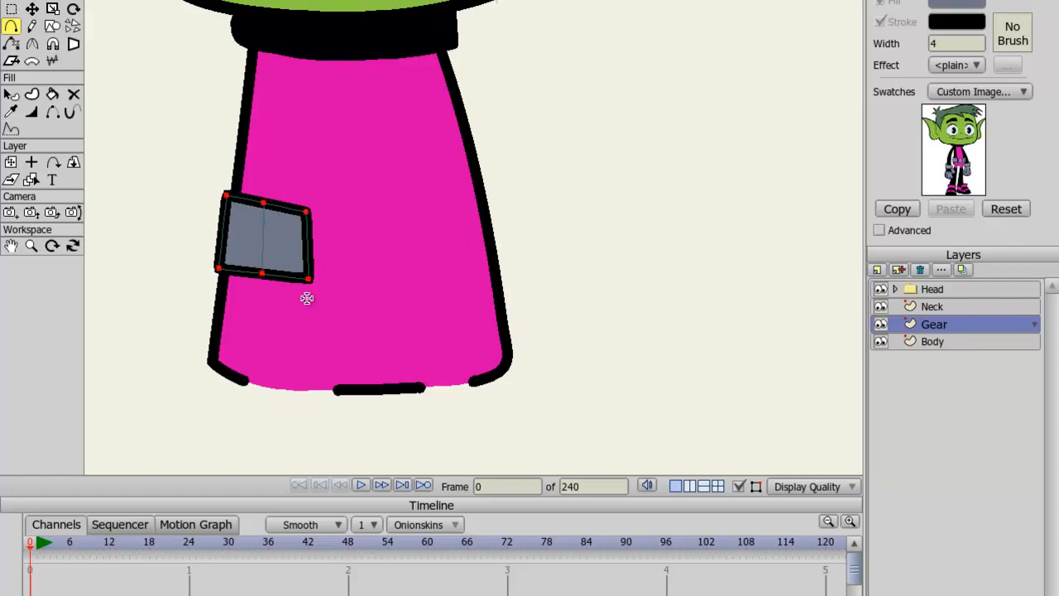
key(u)
scroll(538, 327, down, 2)
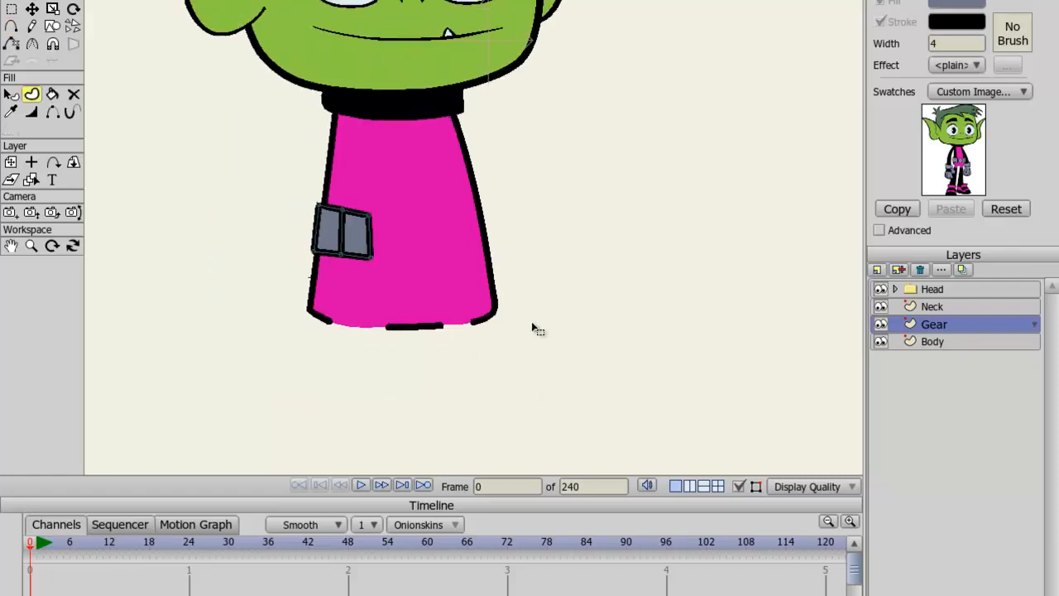
scroll(531, 320, up, 5)
scroll(564, 317, down, 2)
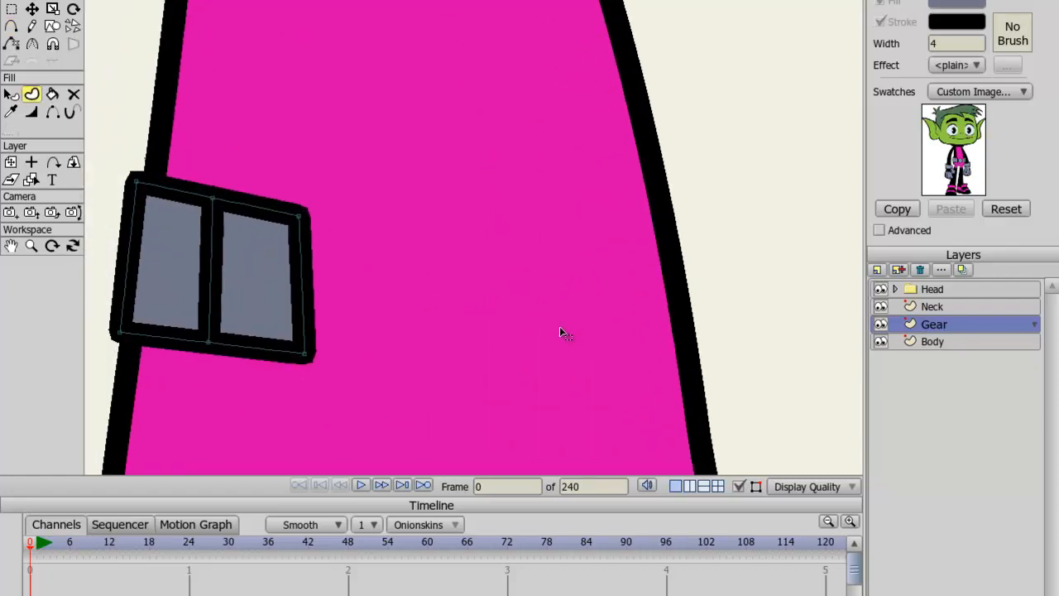
scroll(561, 326, down, 1)
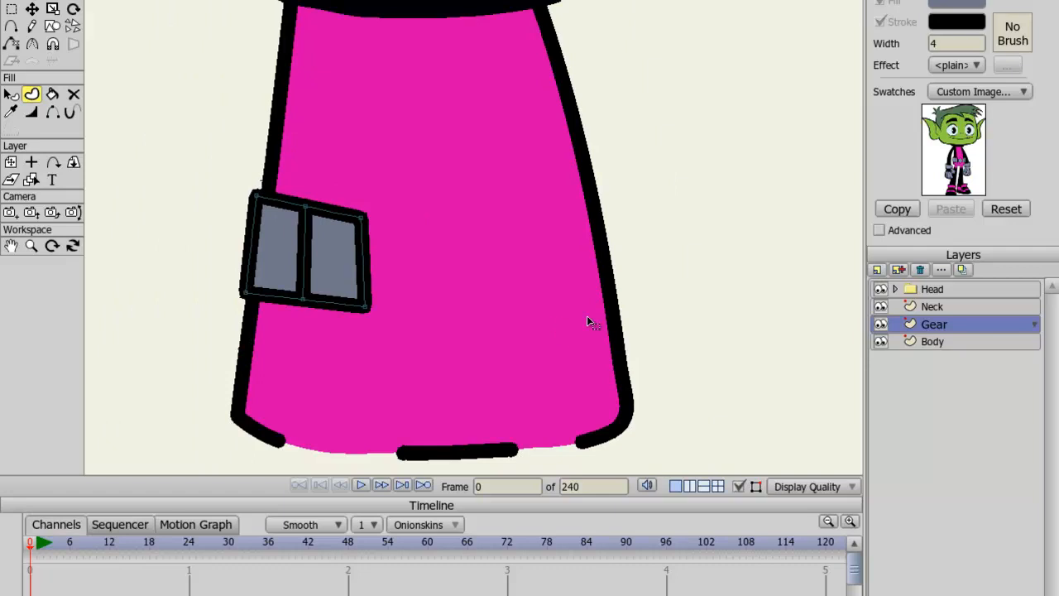
Draw a slate-grey oval buckle with a black outline beside the pouch at the centre of the body
click(55, 28)
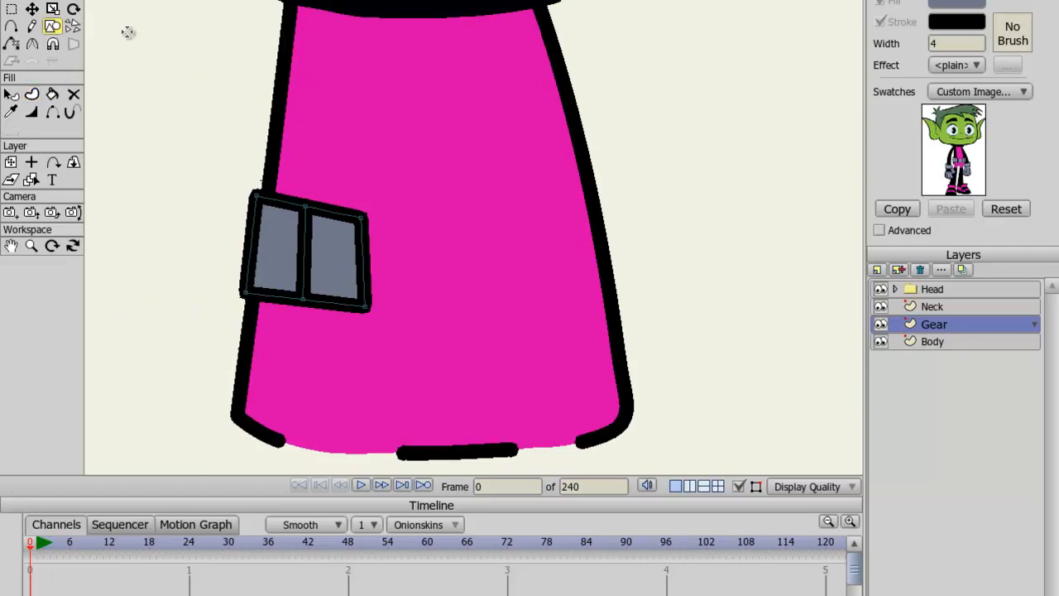
drag(402, 217, 489, 317)
key(g)
drag(588, 170, 570, 337)
scroll(571, 323, down, 8)
drag(553, 253, 551, 379)
scroll(474, 215, up, 1)
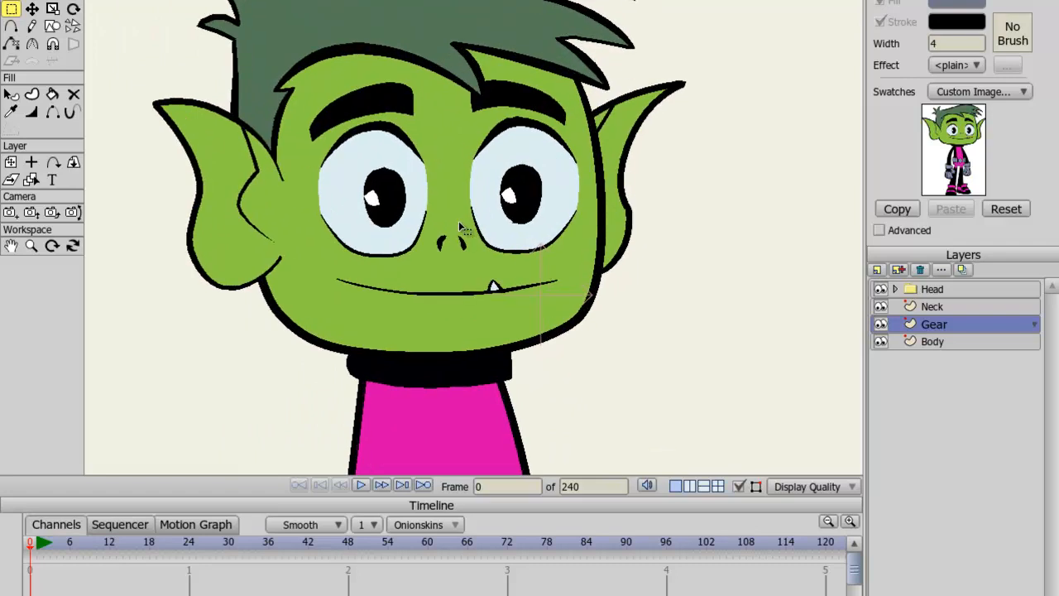
scroll(461, 231, up, 1)
scroll(461, 232, down, 1)
drag(460, 463, 456, 257)
scroll(456, 297, up, 1)
scroll(376, 280, up, 2)
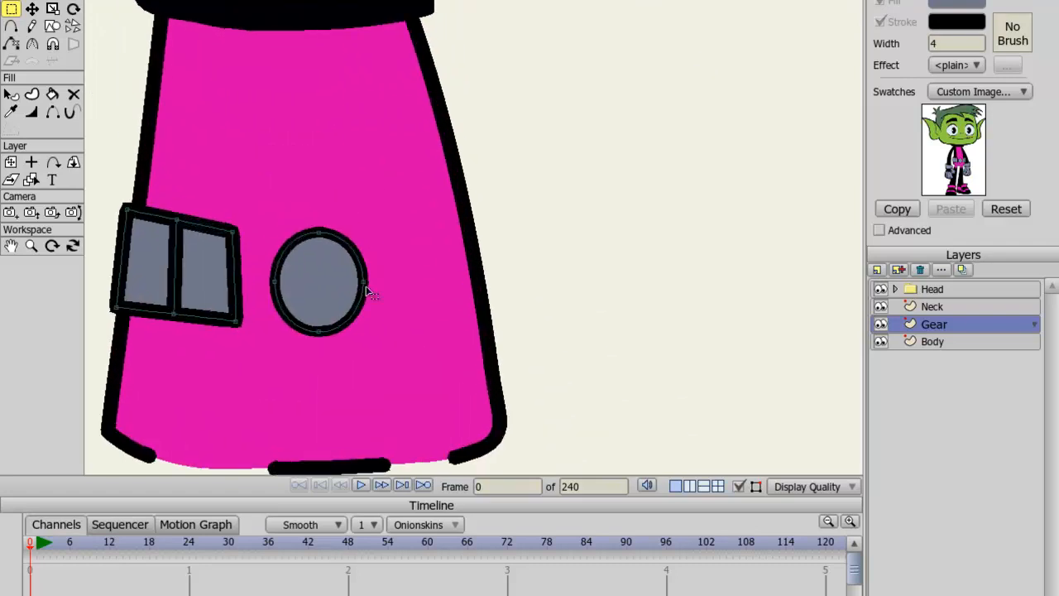
Adjust the curvature of the oval buckle's points to give it a squarer, rounded-rectangle form
key(c)
drag(331, 288, 442, 297)
key(s)
key(g)
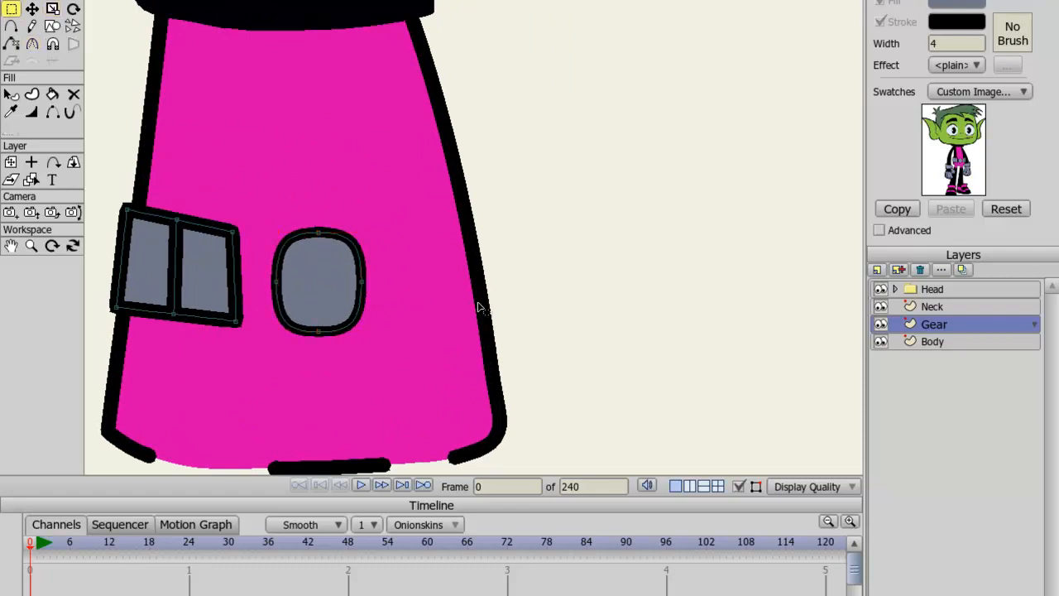
drag(479, 307, 491, 290)
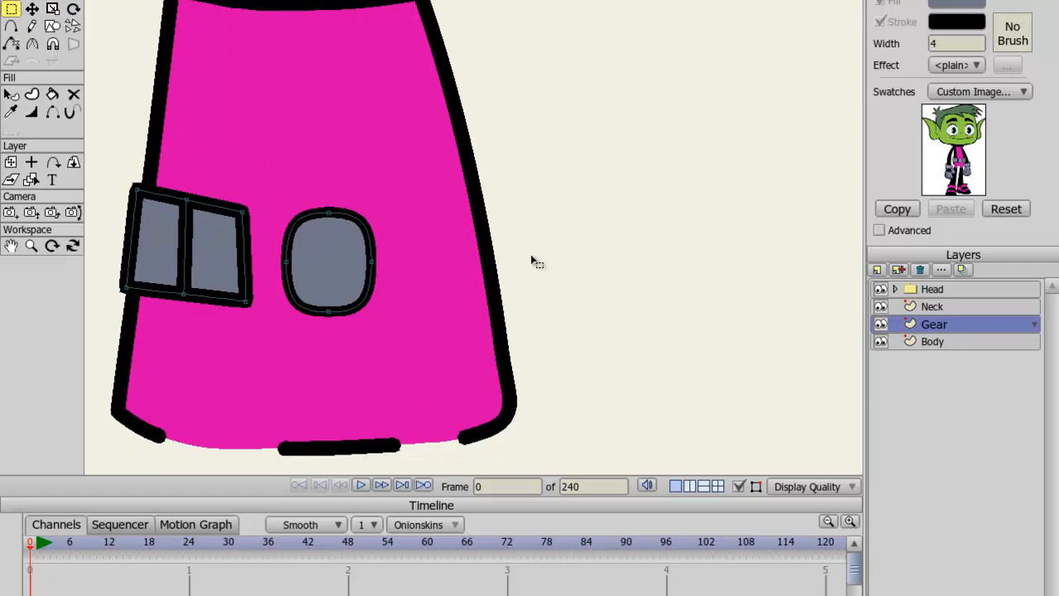
Duplicate the two-panel pouch, mirror the copy horizontally and place it over the body's right edge
drag(120, 169, 557, 348)
key(t)
key(ctrl+c)
key(ctrl+v)
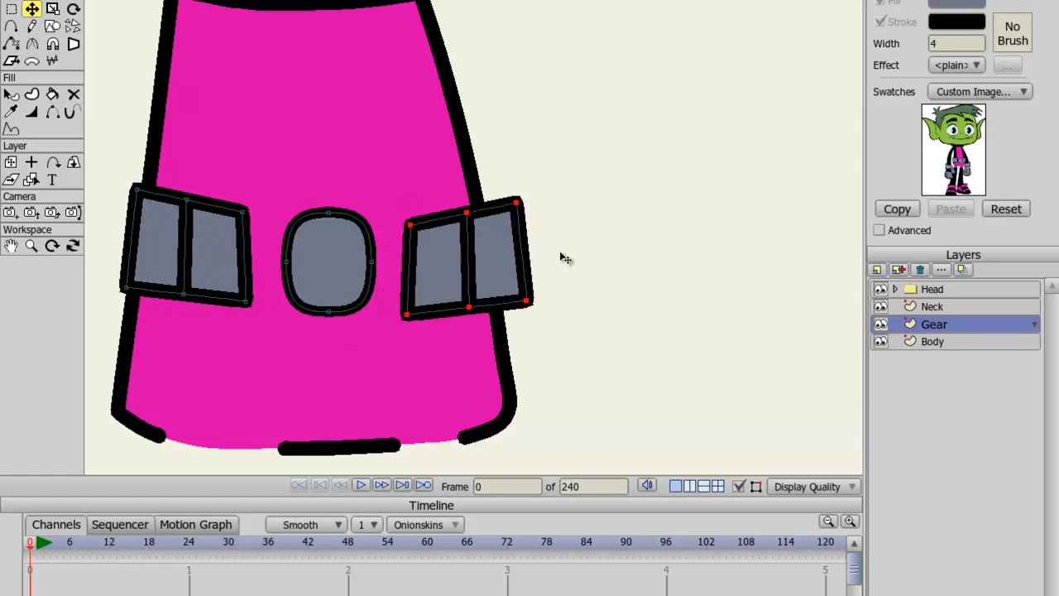
drag(561, 263, 560, 242)
Add a point on the right pouch's dividing line and pull the corners inward to narrow the pouch
key(g)
click(585, 283)
key(t)
drag(532, 282, 470, 233)
key(a)
key(t)
drag(513, 182, 479, 174)
drag(405, 297, 436, 299)
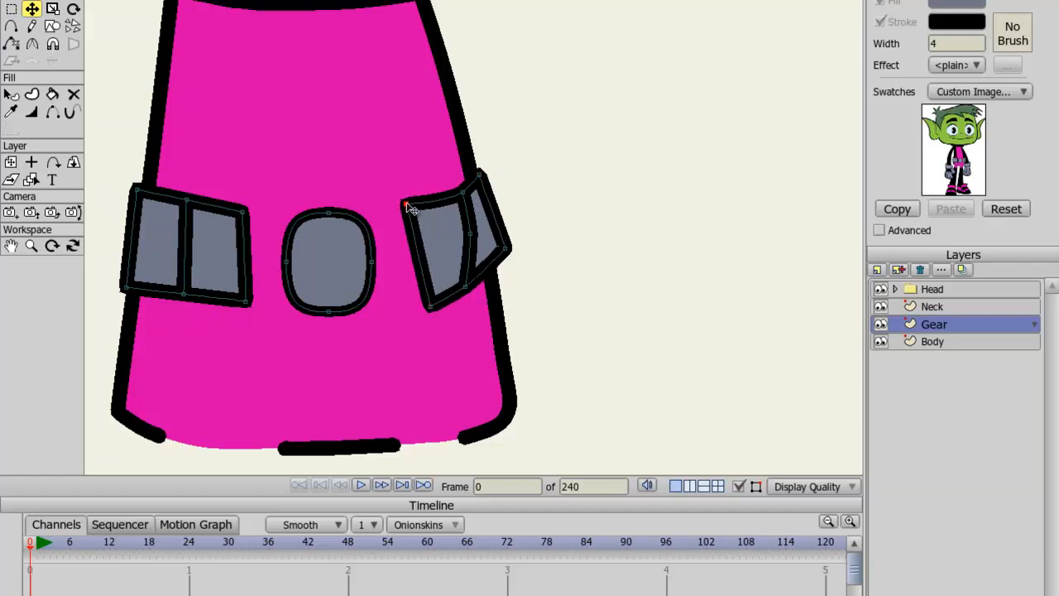
drag(411, 210, 427, 210)
Add a point on the right pouch's top edge and nudge the dividing line's midpoint toward the buckle
key(c)
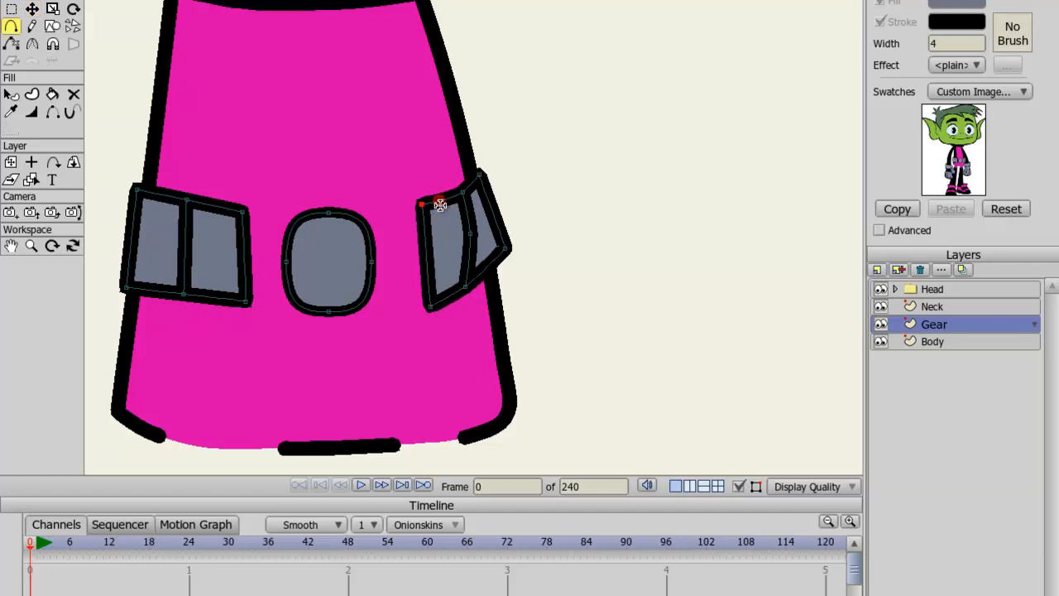
click(444, 202)
key(c)
key(t)
drag(470, 234, 466, 234)
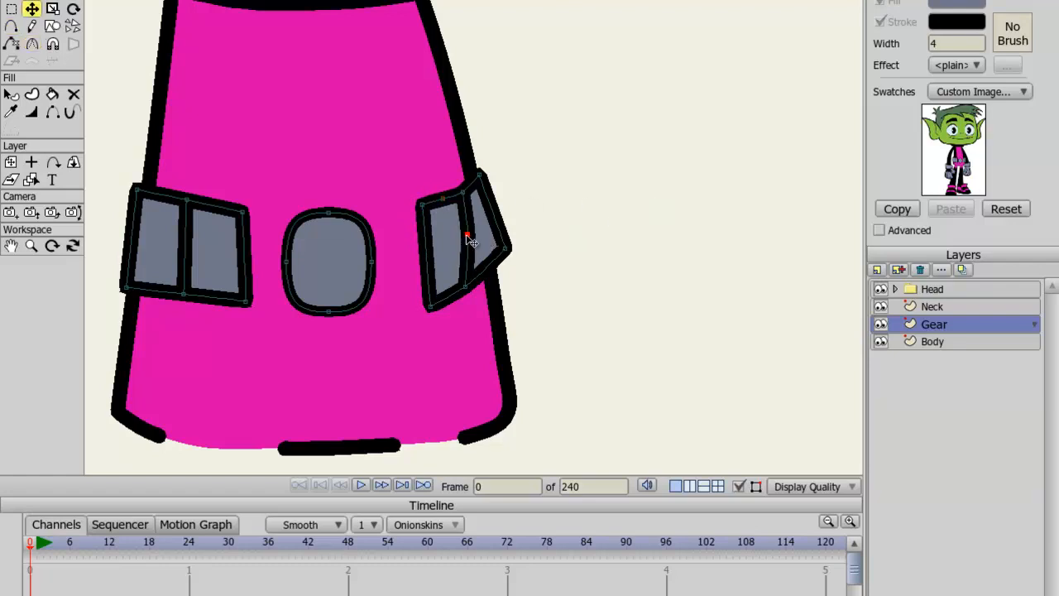
Shift the right pouch slightly down, lower its bottom outer corner and adjust the dividing line's curvature
click(465, 287)
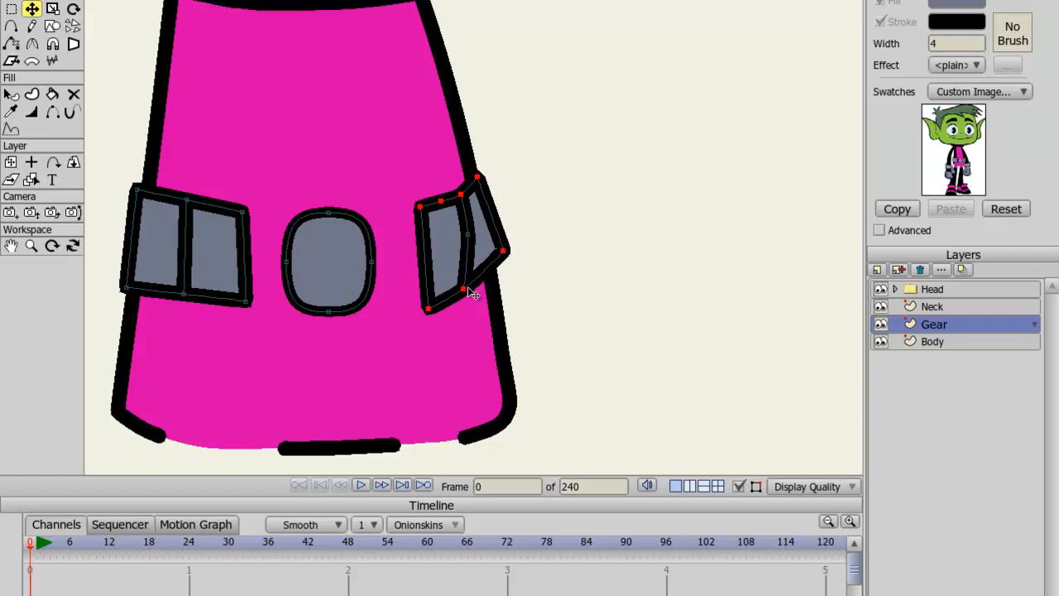
drag(507, 254, 509, 278)
click(536, 259)
key(c)
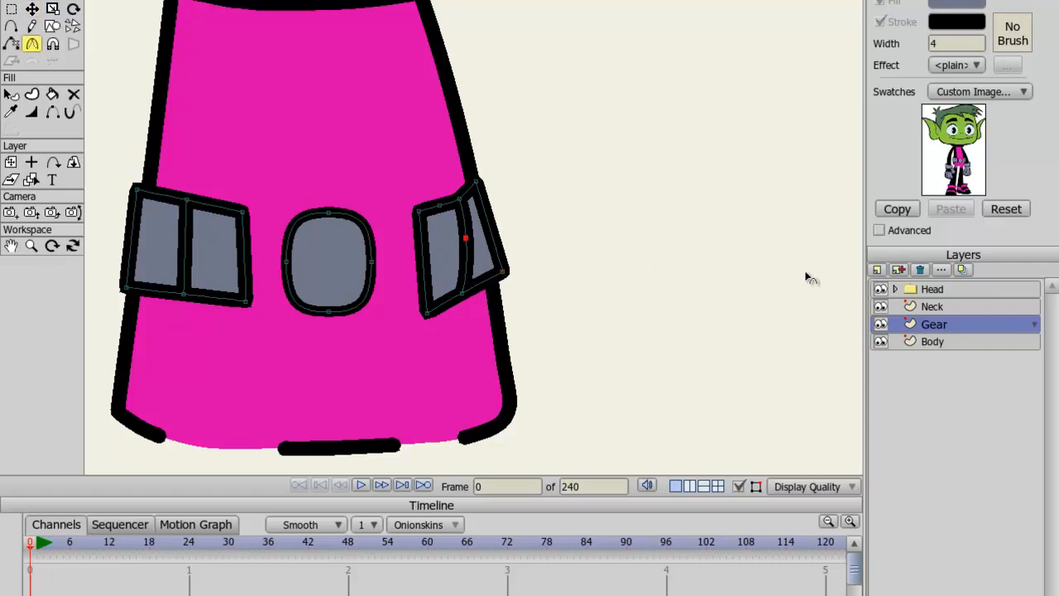
Move the right pouch's bottom inner corner slightly up and toward the body's right edge
scroll(678, 251, down, 3)
scroll(633, 239, up, 5)
key(t)
drag(411, 342, 416, 332)
key(g)
drag(612, 371, 381, 167)
key(t)
key(h)
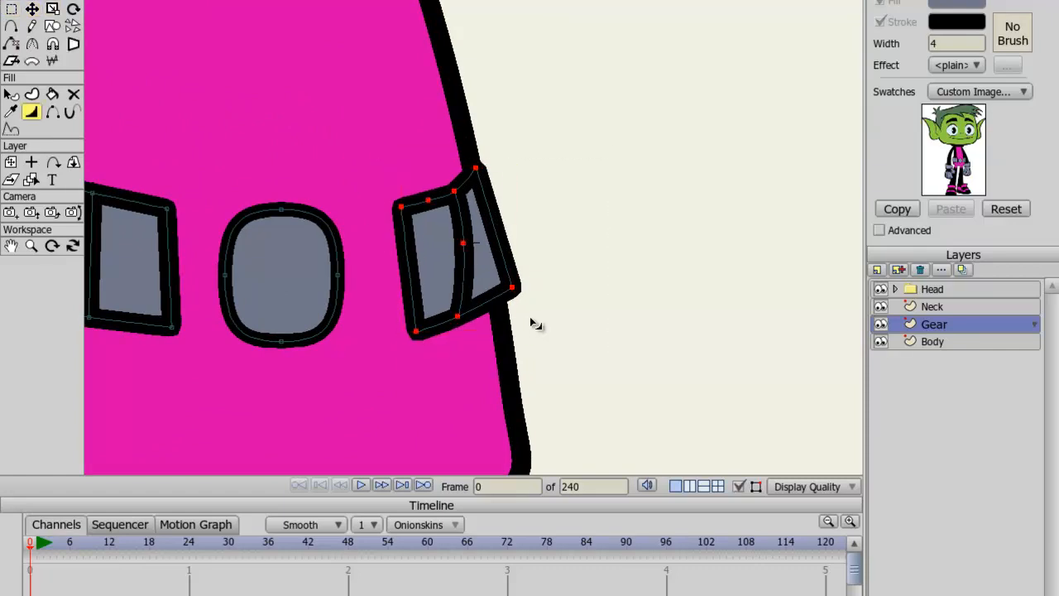
scroll(529, 313, down, 5)
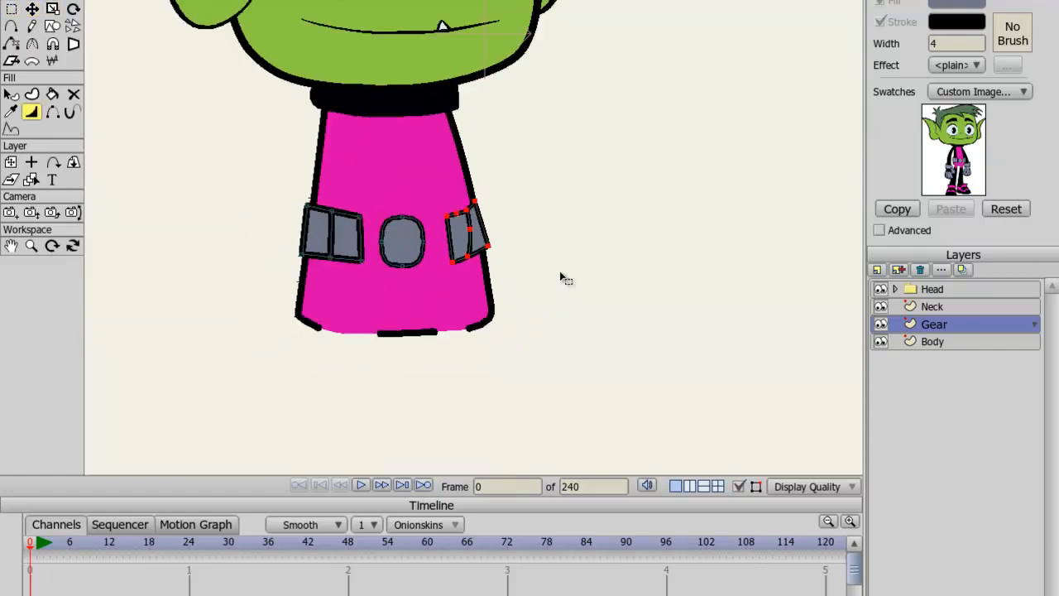
key(g)
click(563, 269)
drag(563, 269, 574, 315)
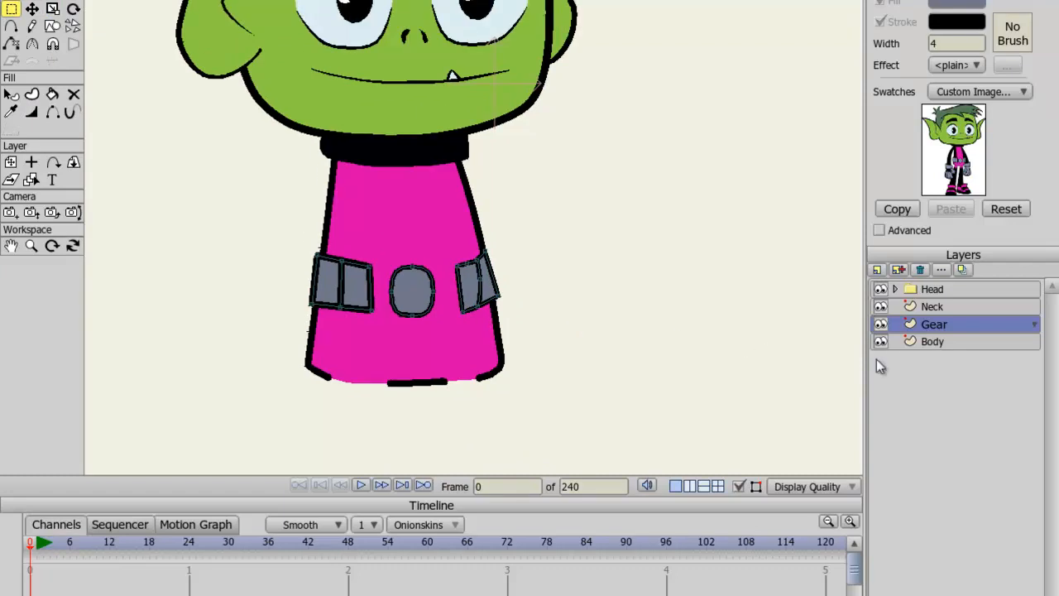
On the Body layer, draw a closed black teardrop-like shape in the empty area beside the body's right edge
click(960, 343)
key(a)
drag(521, 144, 558, 133)
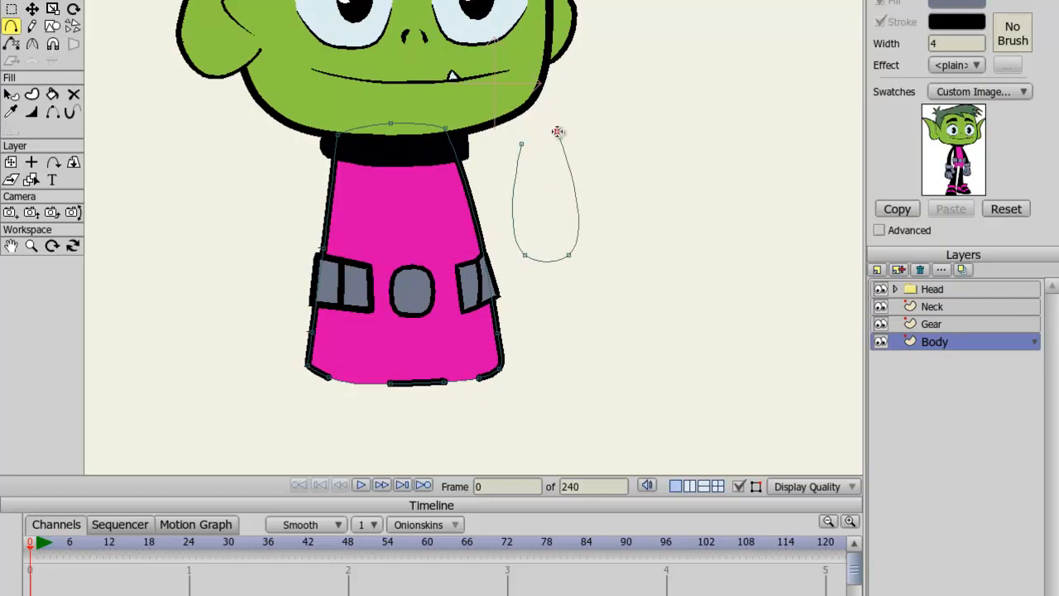
click(543, 121)
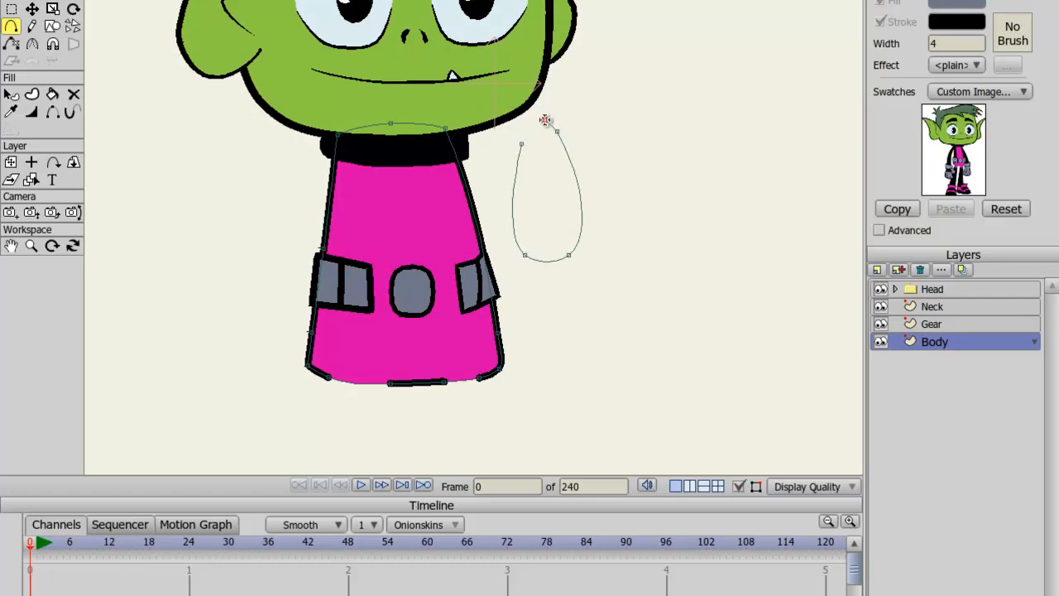
drag(545, 120, 531, 147)
click(611, 160)
key(t)
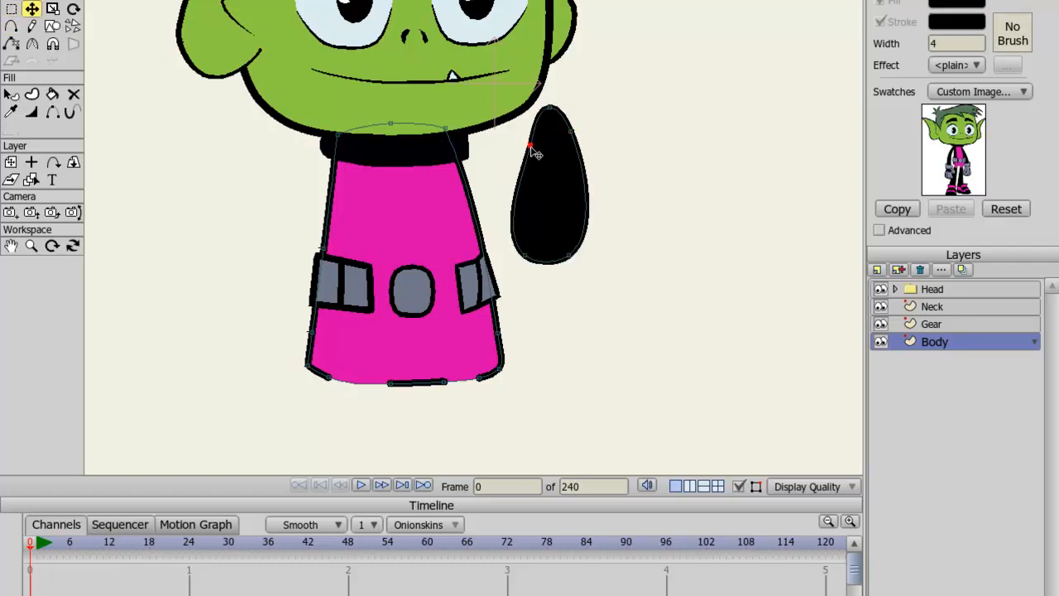
Widen the top of the black shape by moving its upper points and place a point midway along its left side
drag(549, 110, 533, 129)
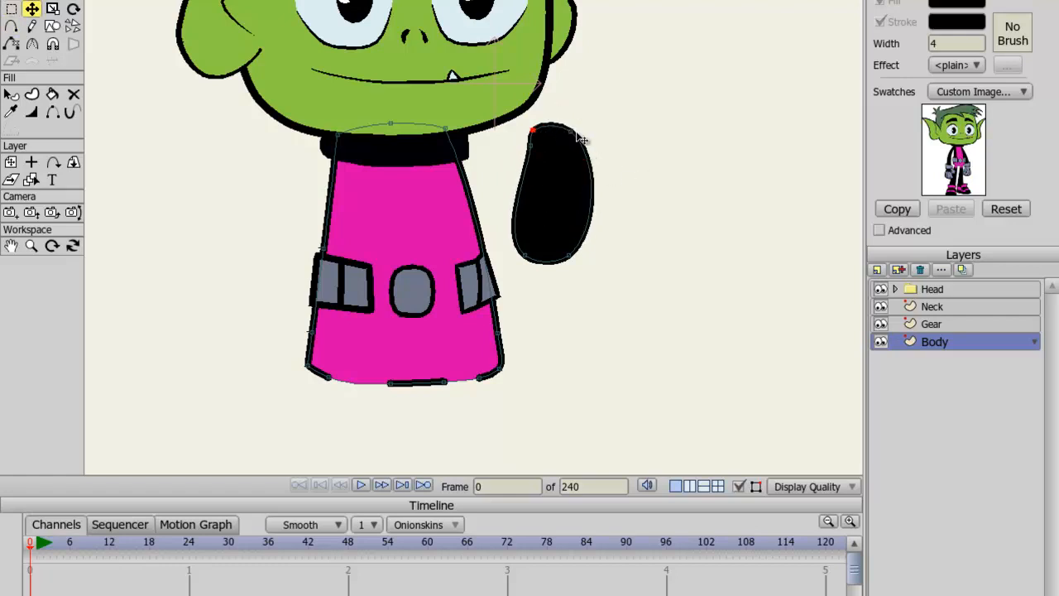
drag(572, 132, 525, 184)
key(a)
key(g)
key(t)
key(c)
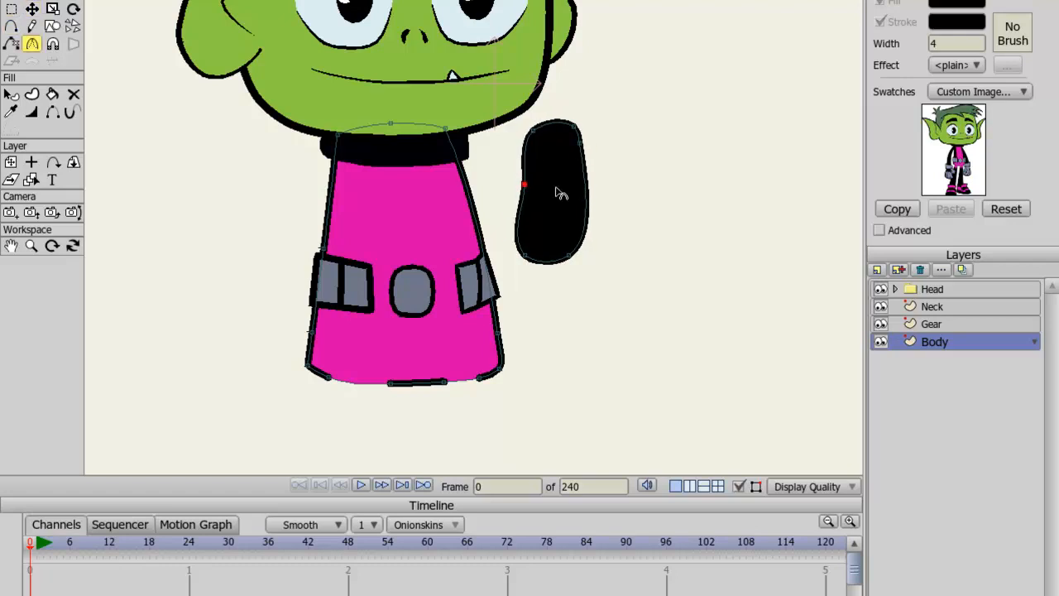
Add a point midway along the black shape's right side and sharpen the corners into a straight-edged panel
click(570, 183)
key(g)
click(571, 185)
key(c)
drag(588, 185, 287, 126)
key(g)
key(t)
Move the black panel onto the body's left side between neck and pouch, angled to follow the body's slanted edge
drag(581, 145, 346, 199)
key(g)
key(t)
key(ctrl+a)
key(r)
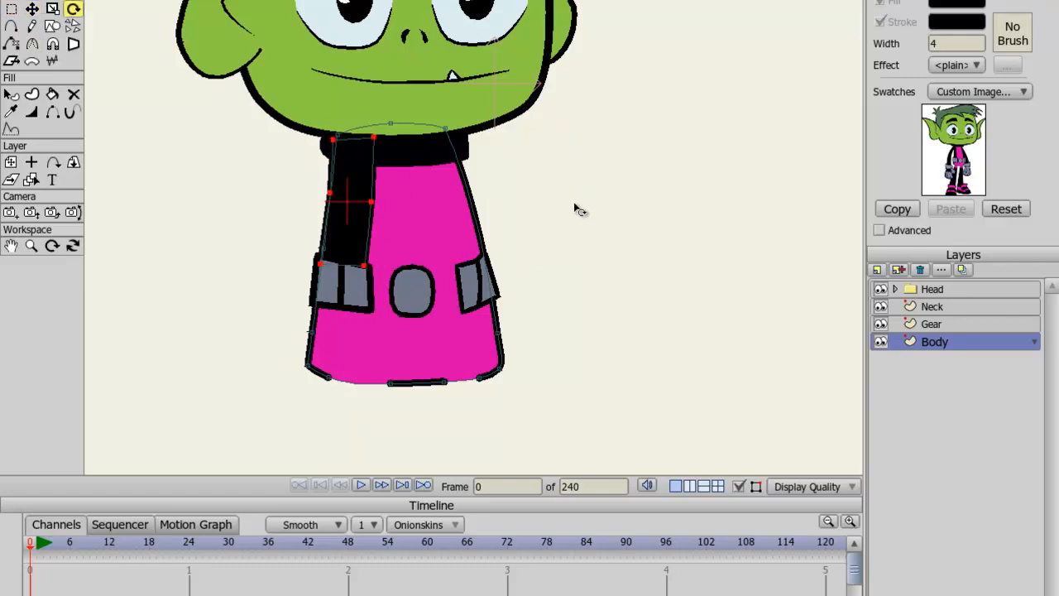
key(g)
click(572, 205)
Lower the black panel's top inner corner toward the neck's lower edge and narrow the panel
key(c)
key(g)
key(t)
drag(374, 139, 499, 159)
key(ctrl+a)
key(Return)
scroll(422, 158, up, 5)
Shift the whole left black panel slightly down and nudge its top inner corner
key(g)
click(286, 155)
scroll(286, 156, down, 6)
click(435, 201)
key(t)
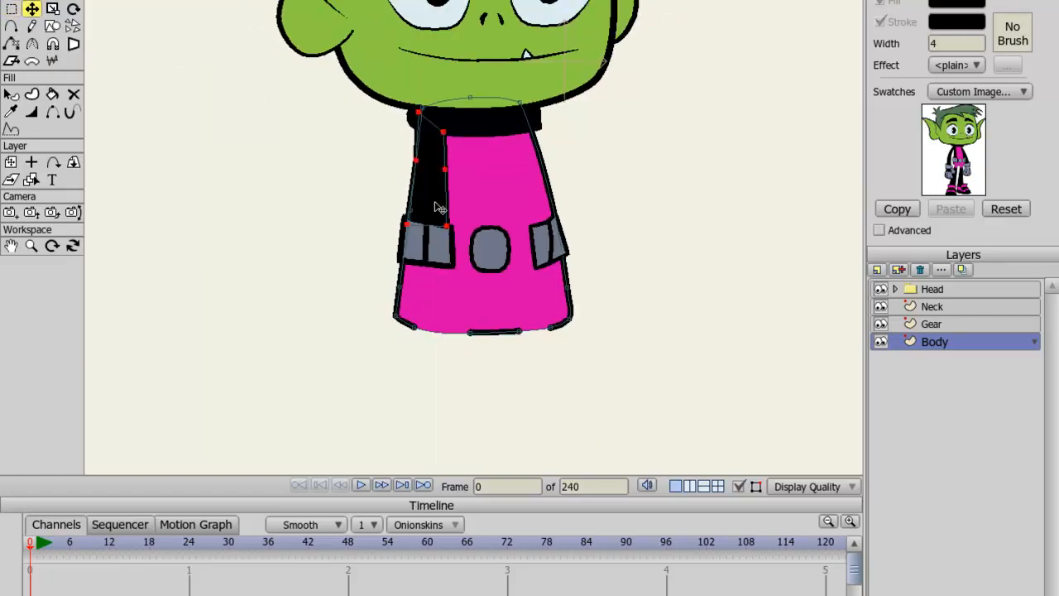
drag(434, 201, 435, 208)
key(g)
click(324, 179)
key(t)
drag(441, 137, 443, 135)
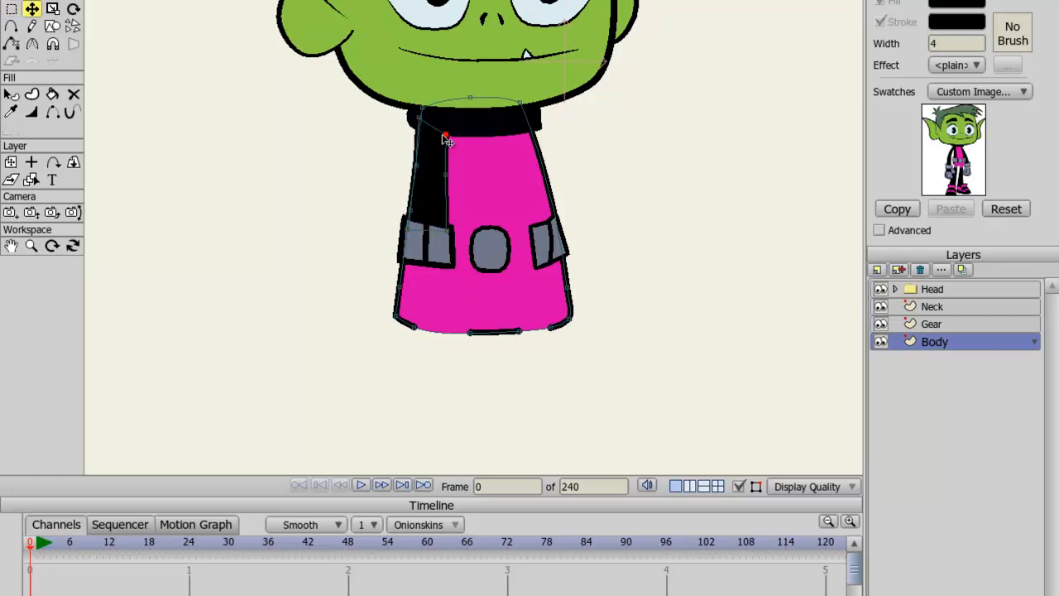
Duplicate the left black panel, mirror the copy horizontally and place it on the body's right side
double_click(437, 158)
drag(649, 190, 734, 201)
click(615, 2)
mouse_move(614, 127)
mouse_down()
mouse_move(648, 129)
mouse_move(631, 128)
mouse_up()
Bend the inner and outer edges of the right black panel into smooth outward curves
key(g)
click(612, 158)
key(t)
drag(535, 162, 812, 196)
key(c)
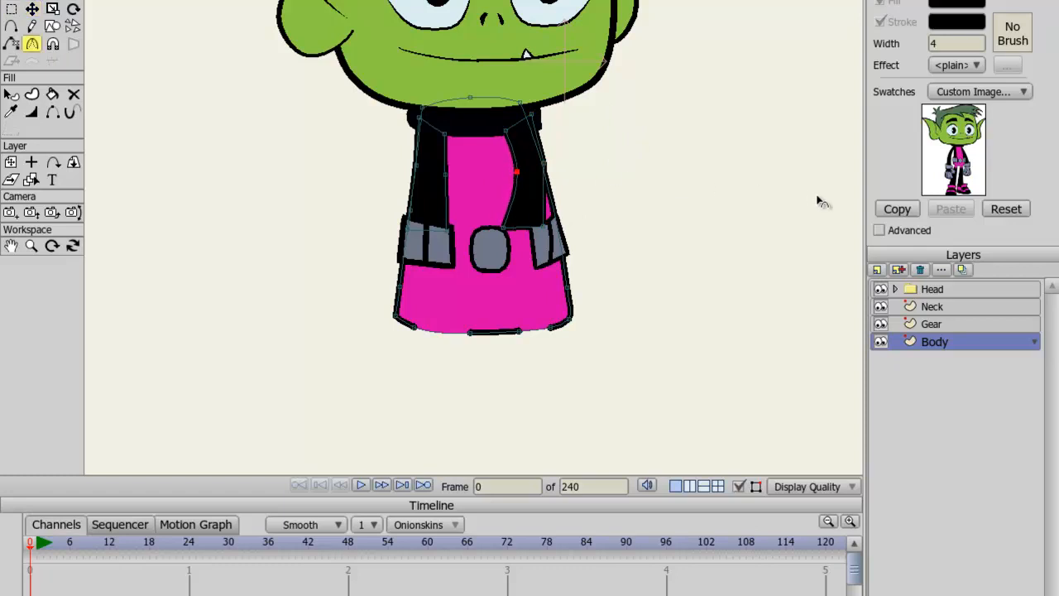
scroll(605, 169, up, 5)
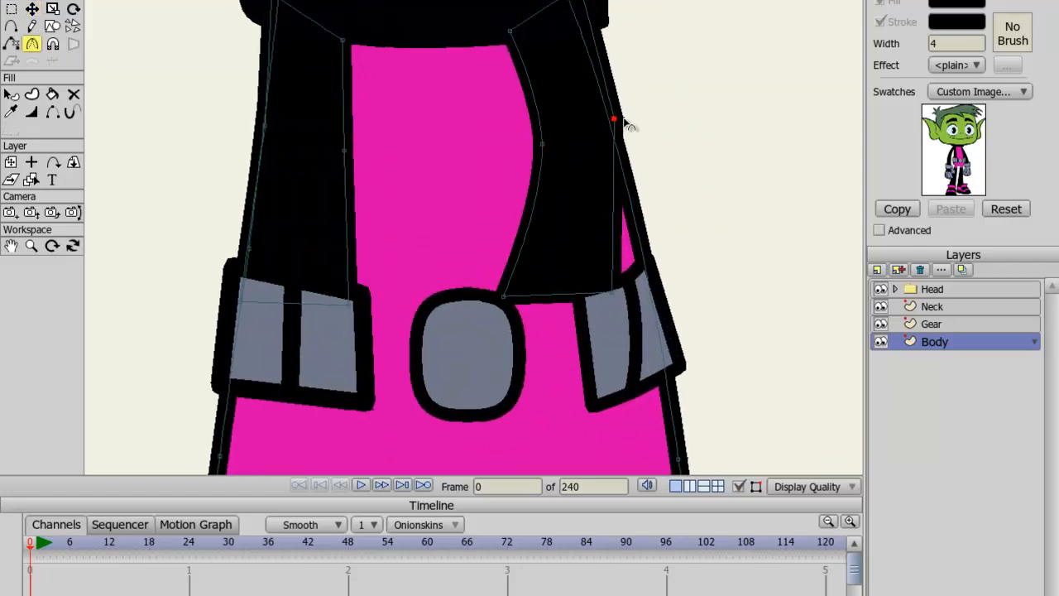
drag(615, 120, 670, 124)
Rotate the right black panel to follow the body's slanted side and scale it down slightly
key(g)
click(577, 262)
key(t)
key(r)
key(t)
mouse_move(727, 245)
mouse_down()
mouse_move(736, 215)
mouse_move(711, 240)
mouse_up()
key(s)
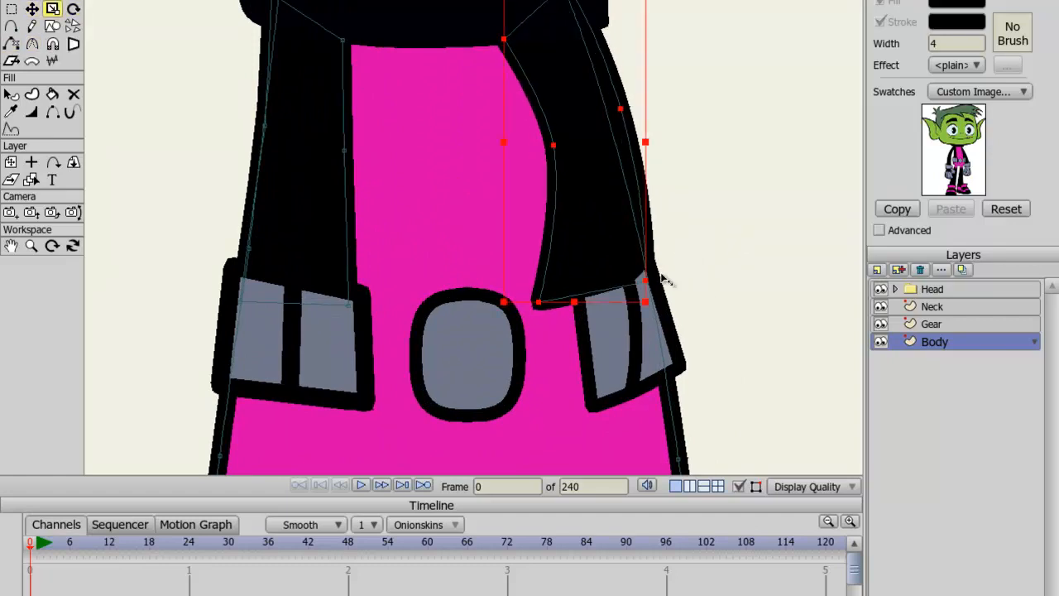
drag(507, 305, 517, 296)
key(t)
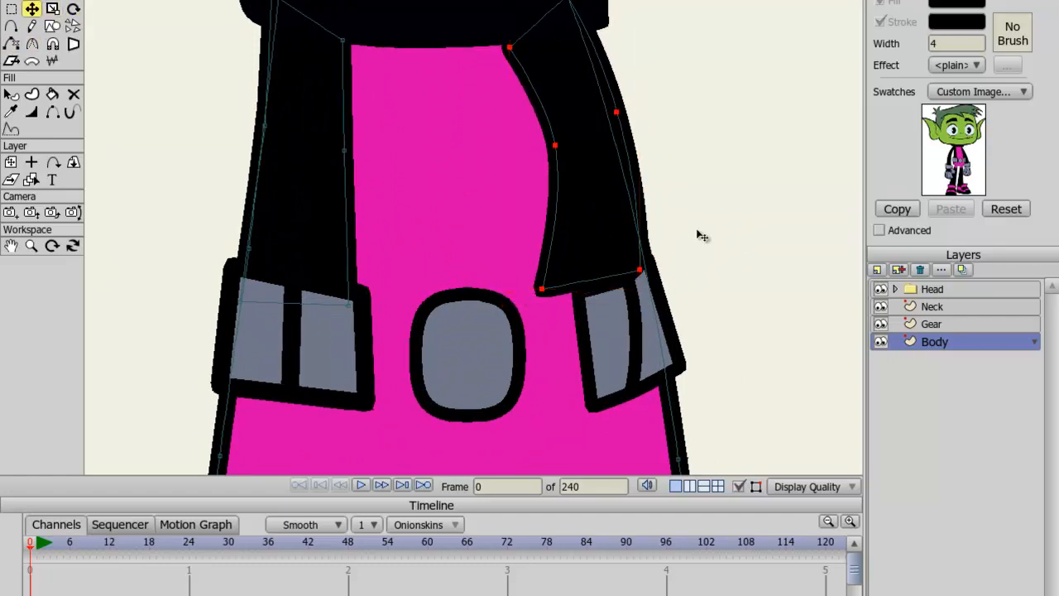
Turn off the right black panel's stroke, shift the panel outward and rotate it slightly along the body's edge
key(q)
click(593, 262)
click(880, 22)
key(g)
key(t)
drag(591, 176, 602, 182)
key(r)
mouse_move(676, 177)
mouse_down()
mouse_move(676, 163)
mouse_move(676, 173)
mouse_up()
key(g)
click(680, 182)
key(t)
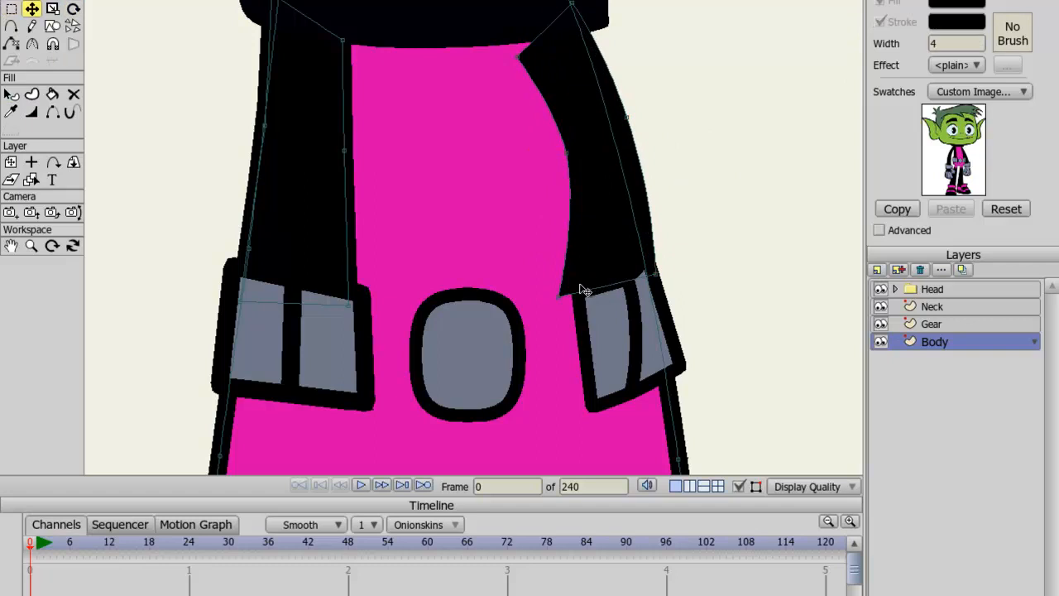
Fit the right panel's lower corners to the pouch's upper edge and tuck its top corners behind the neck
mouse_move(563, 297)
mouse_down()
mouse_move(579, 295)
mouse_move(579, 327)
mouse_move(581, 299)
mouse_up()
drag(675, 277, 647, 285)
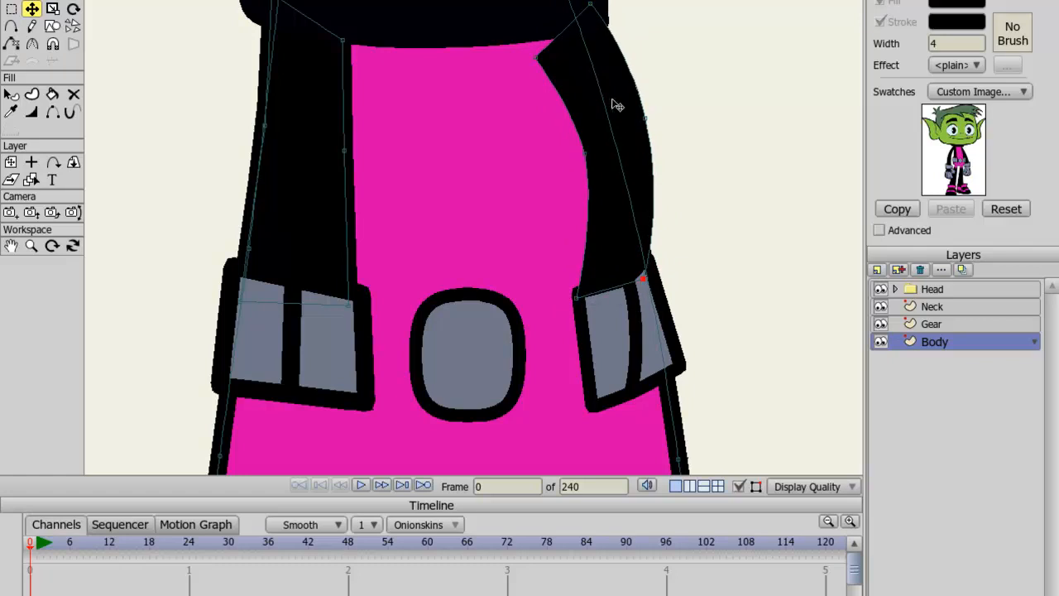
drag(592, 7, 569, 2)
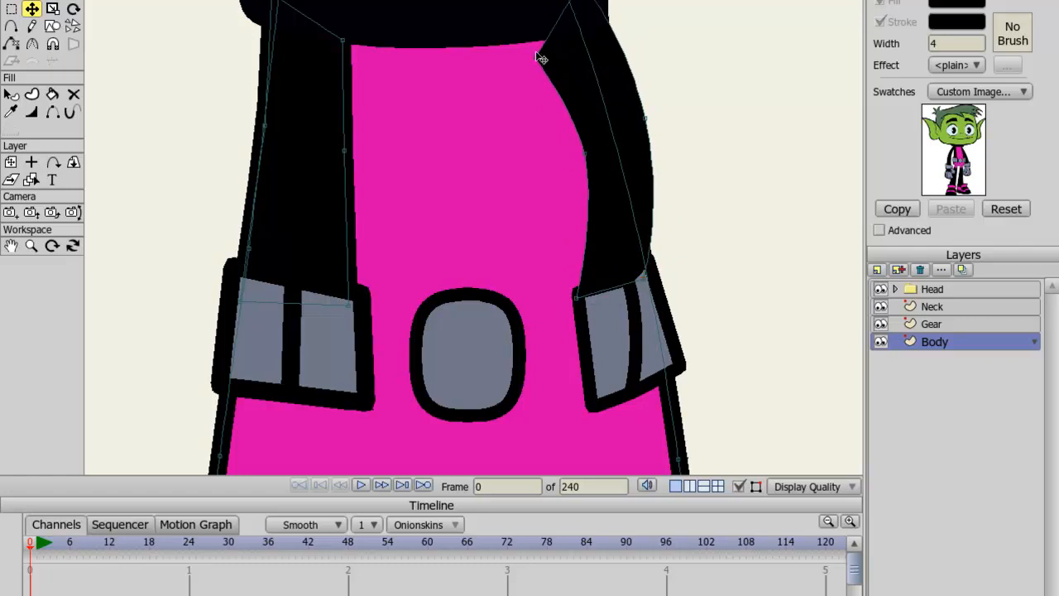
drag(538, 63, 521, 3)
click(581, 110)
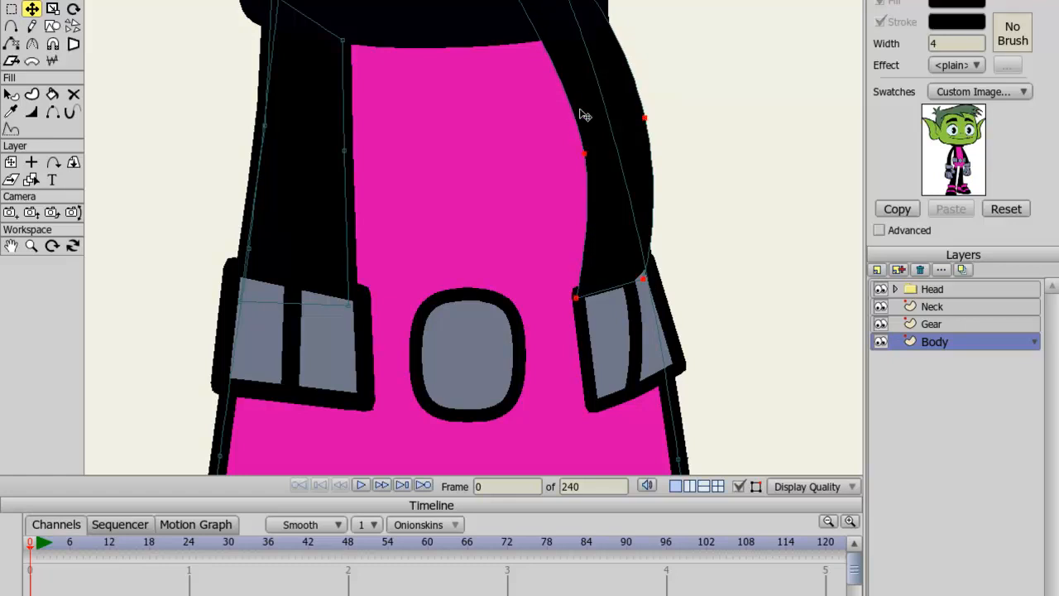
Render a preview of the character with both black side panels
scroll(658, 141, down, 5)
key(ctrl+r)
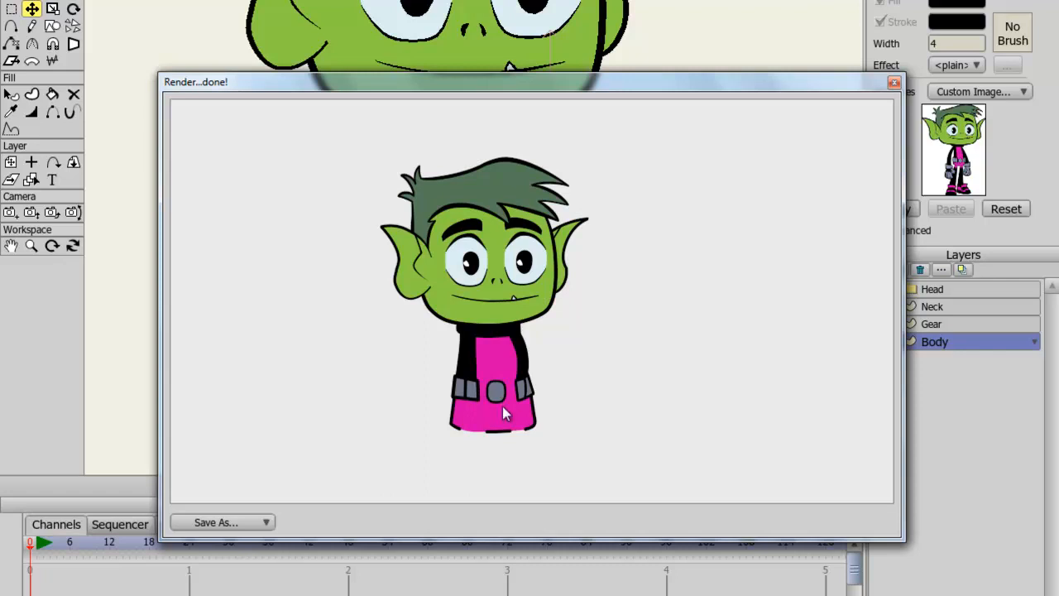
click(893, 82)
Thin the outline of the left pouch in the Gear layer and render a preview
click(924, 323)
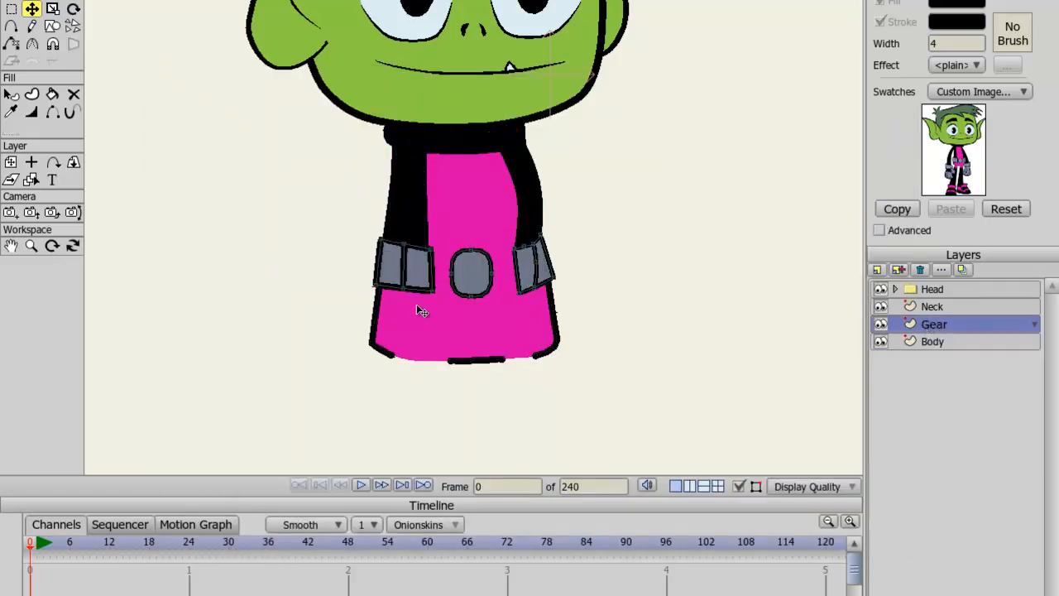
scroll(506, 294, down, 1)
key(g)
drag(320, 175, 445, 278)
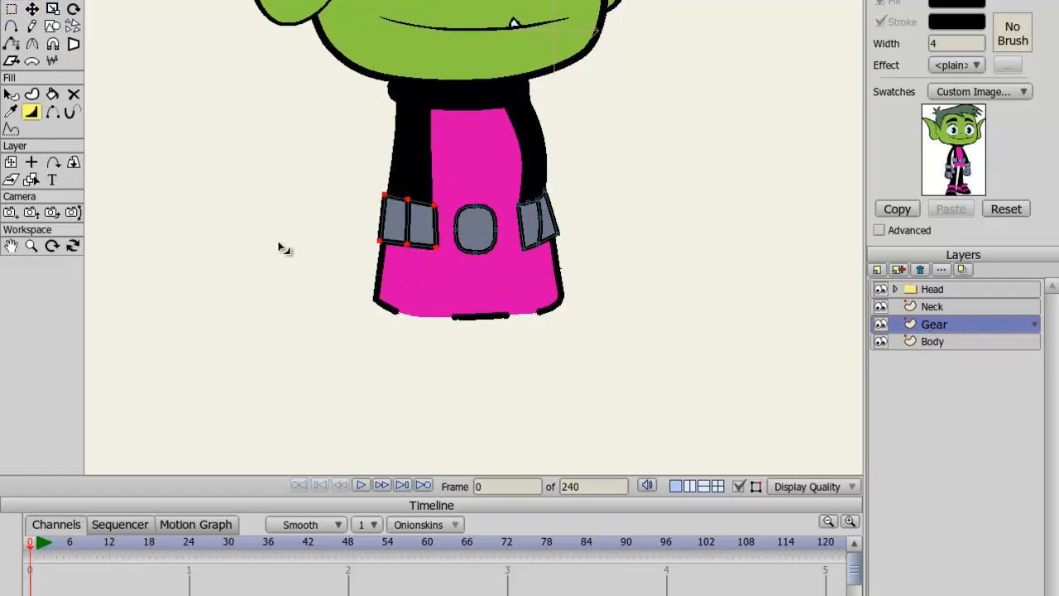
key(ctrl+r)
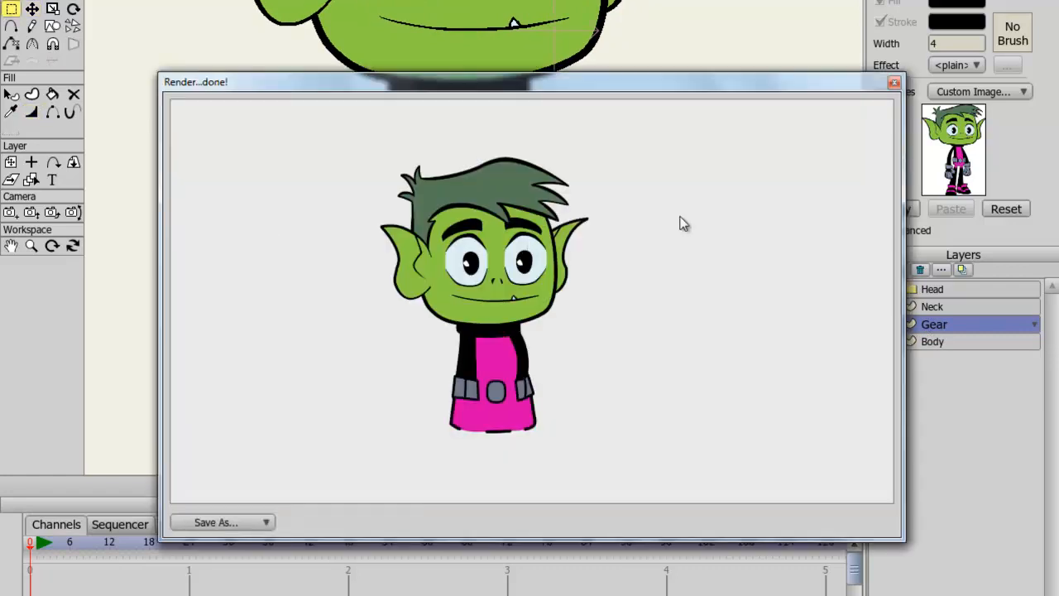
click(894, 82)
Select everything in the Body layer, make it narrower and taller, and move it down
scroll(598, 224, down, 1)
click(931, 307)
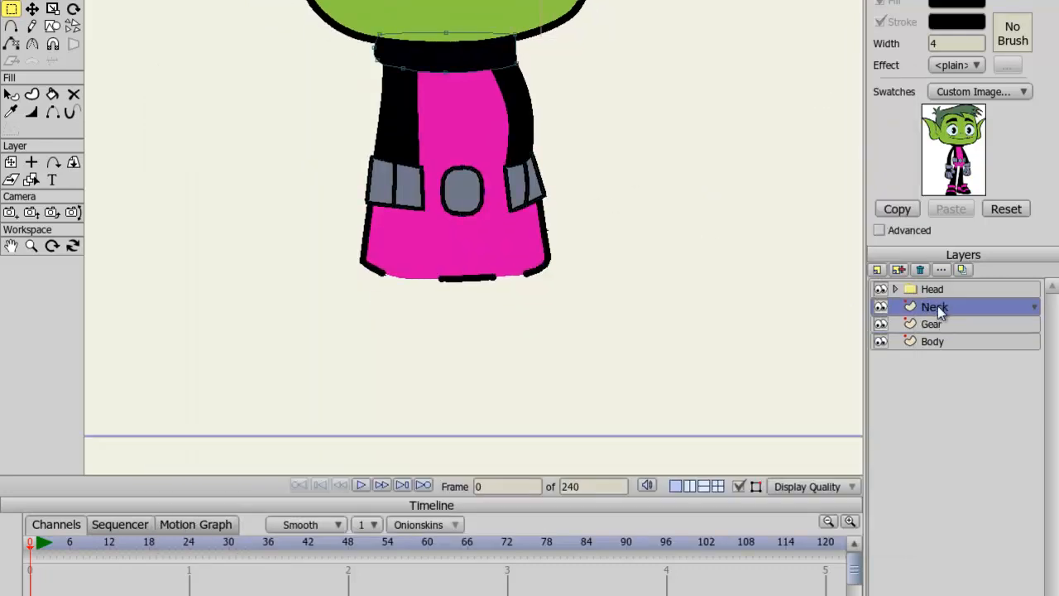
click(943, 342)
drag(693, 320, 308, 15)
key(s)
drag(546, 155, 530, 158)
drag(453, 280, 454, 297)
key(t)
drag(452, 245, 451, 278)
Reduce the height of the magenta body shape alone and move it up beneath the neck
key(g)
click(617, 207)
drag(617, 207, 622, 233)
scroll(622, 234, up, 2)
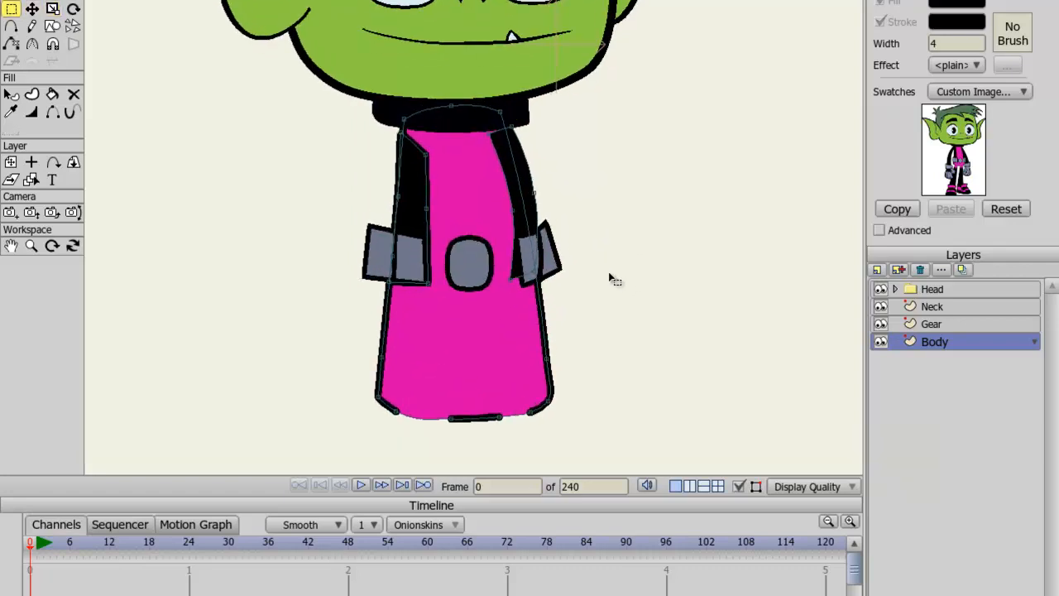
click(491, 346)
key(s)
drag(464, 420, 462, 390)
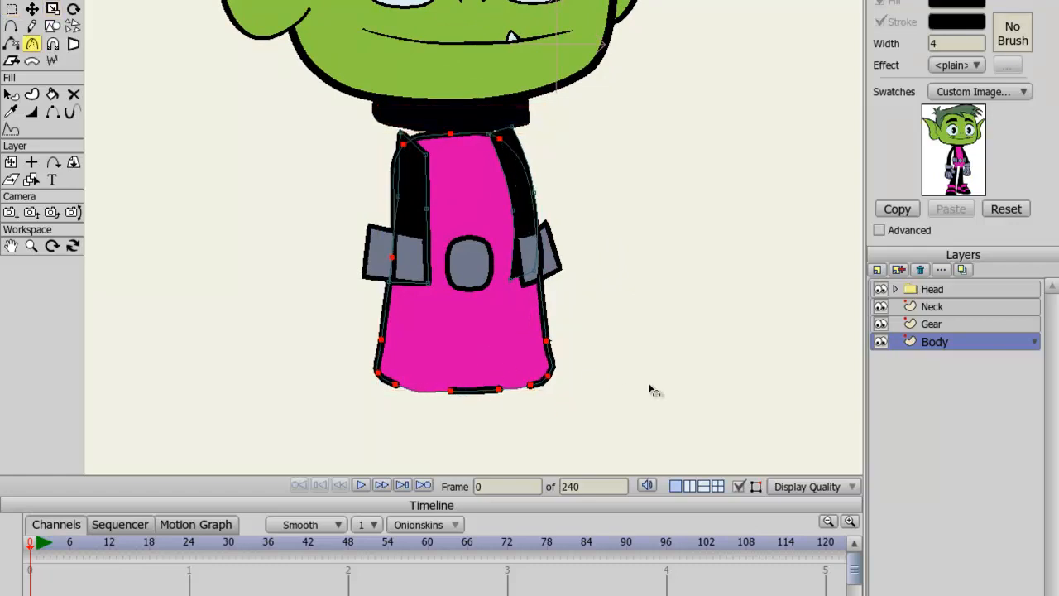
key(t)
drag(478, 341, 469, 300)
Move the left black panel up so its top sits behind the neck
key(g)
click(575, 301)
key(t)
drag(414, 215, 405, 186)
Replace the right black panel with a horizontally mirrored duplicate of the left panel on the body's right side
key(g)
click(709, 278)
scroll(710, 278, up, 3)
key(t)
click(523, 167)
key(Delete)
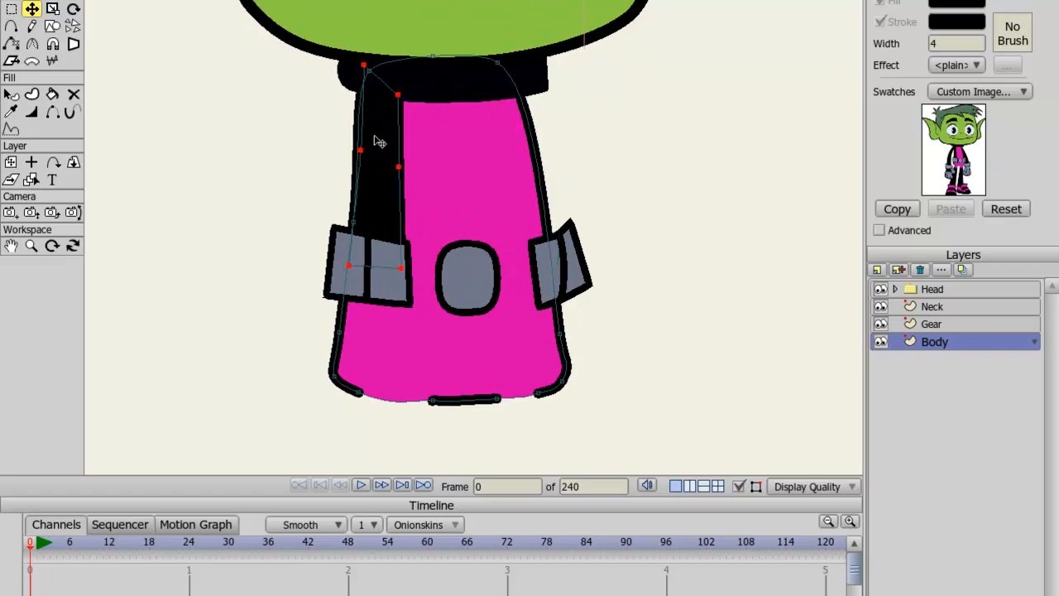
key(ctrl+z)
click(608, 2)
drag(605, 81, 658, 98)
Curve the new right panel's inner edge outward and move its lower inner corner to the pouch's edge
key(g)
click(618, 129)
key(t)
mouse_move(503, 99)
mouse_down()
mouse_move(497, 86)
mouse_move(508, 99)
mouse_up()
drag(506, 170, 994, 207)
key(c)
key(g)
click(598, 299)
key(t)
click(502, 270)
drag(502, 271, 528, 270)
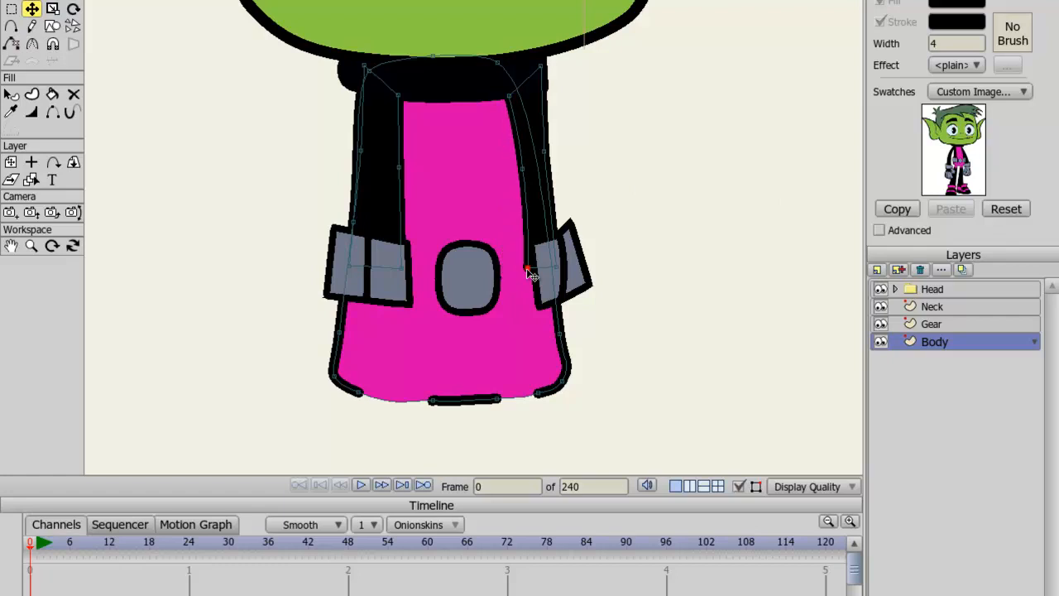
Select all the belt gear and scale it narrower to fit the slimmer body
click(952, 327)
key(s)
drag(209, 183, 704, 350)
drag(593, 266, 571, 263)
key(t)
key(g)
click(669, 287)
drag(670, 287, 659, 338)
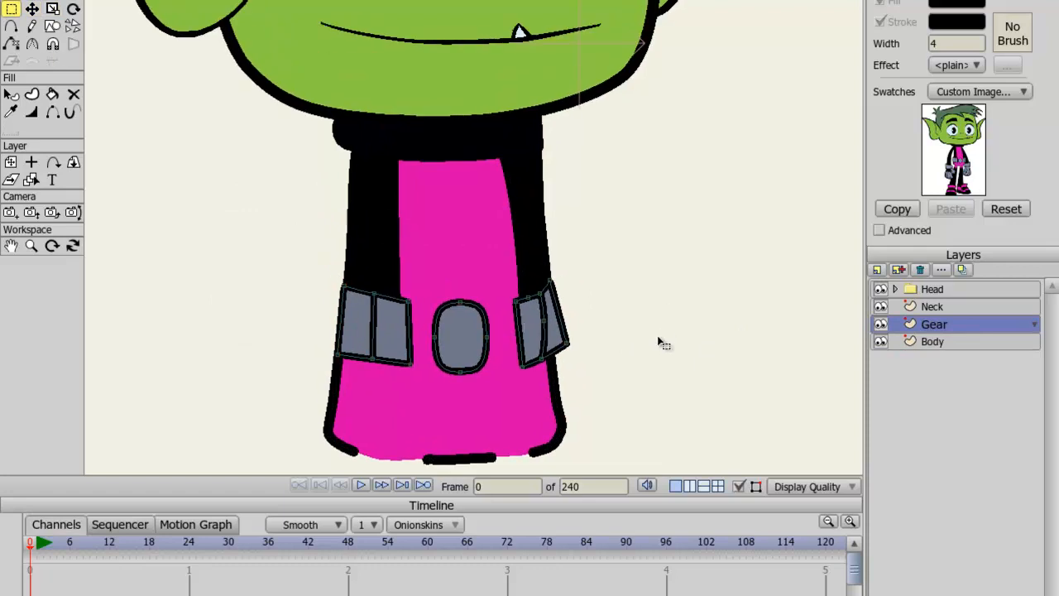
Thin the outline of the belt buckle and render a preview
click(472, 329)
key(w)
drag(472, 328, 456, 328)
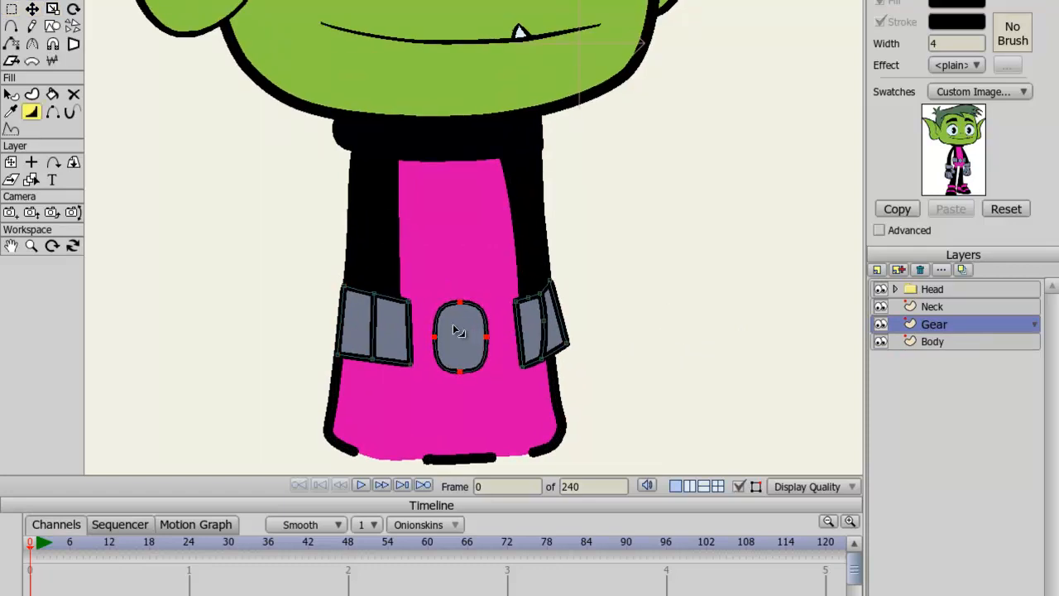
key(g)
click(731, 318)
key(ctrl+r)
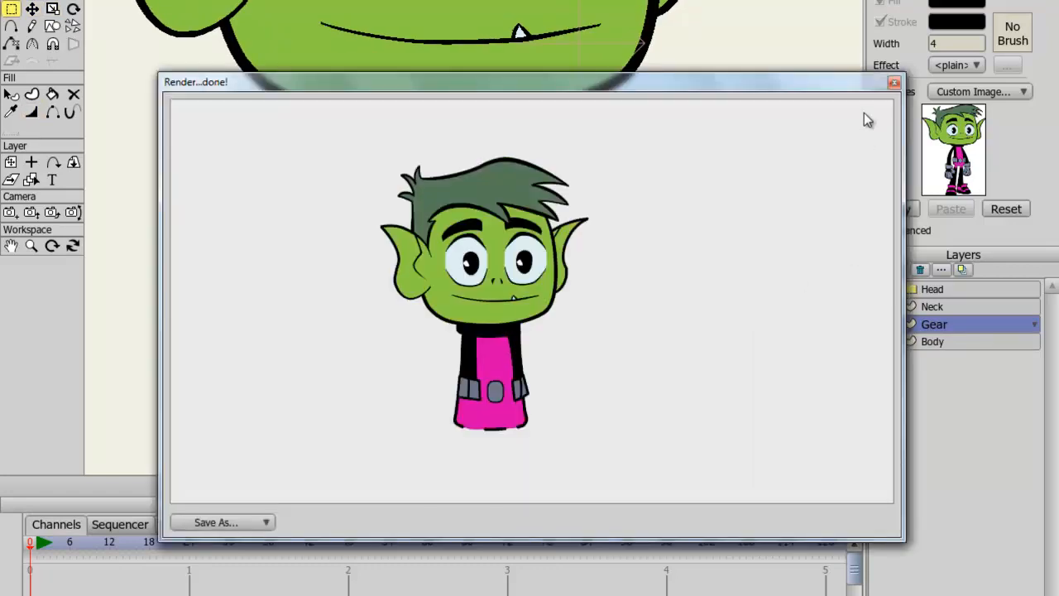
click(894, 82)
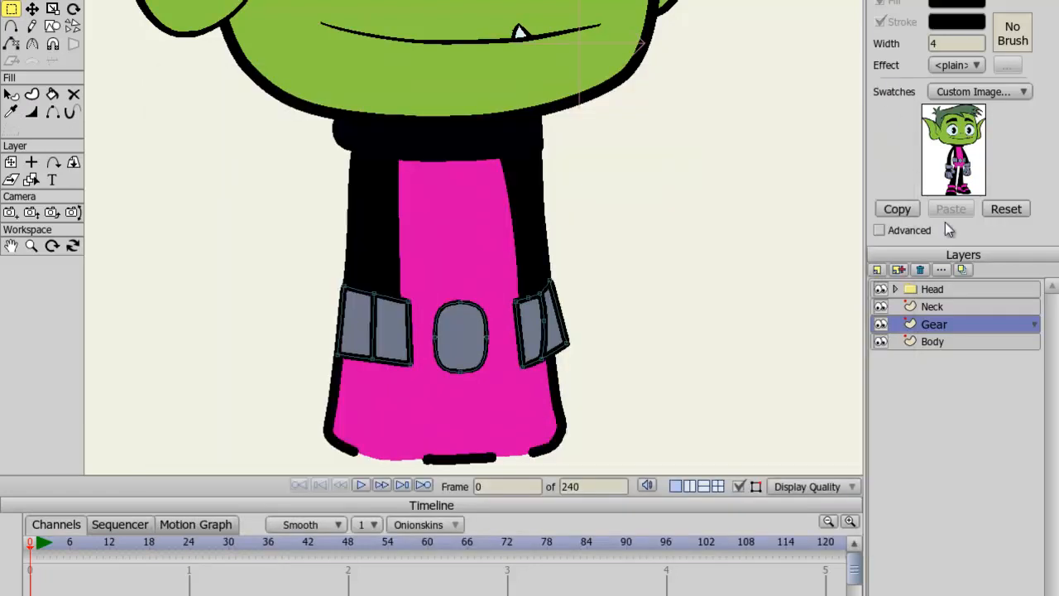
Adjust the curvature of the neck's lower right corner, narrow the neck slightly and shift it over the body
click(972, 311)
key(t)
key(c)
drag(510, 161, 608, 157)
key(s)
drag(544, 161, 540, 159)
key(t)
drag(485, 140, 506, 130)
key(g)
click(605, 165)
key(t)
Render the character and compare it side by side with the reference picture in Windows Photo Viewer
key(ctrl+r)
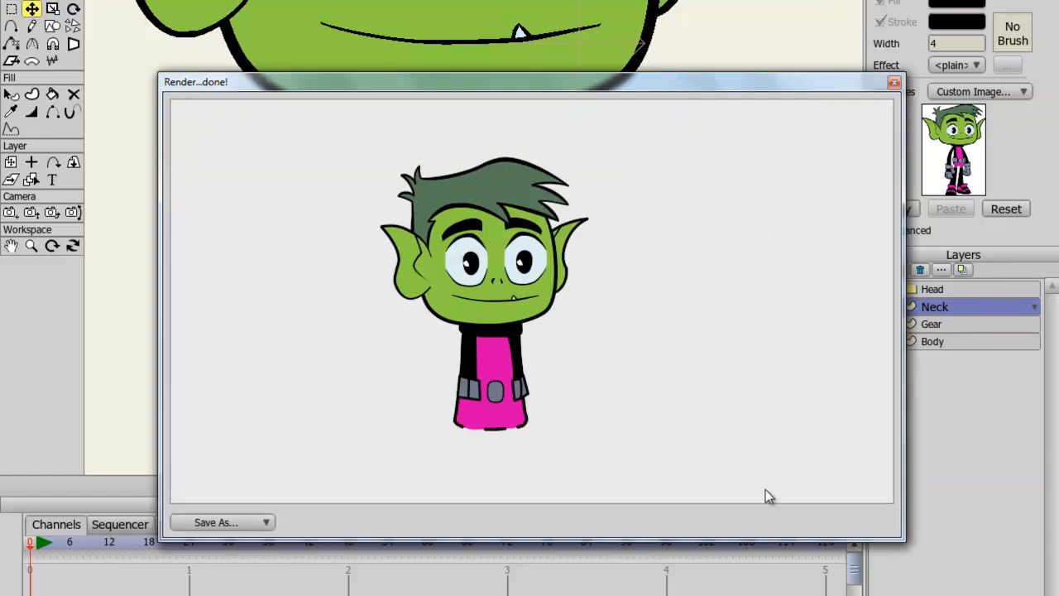
key(alt+Tab)
key(alt+Tab)
key(alt+Tab)
drag(640, 87, 819, 67)
key(alt+Tab)
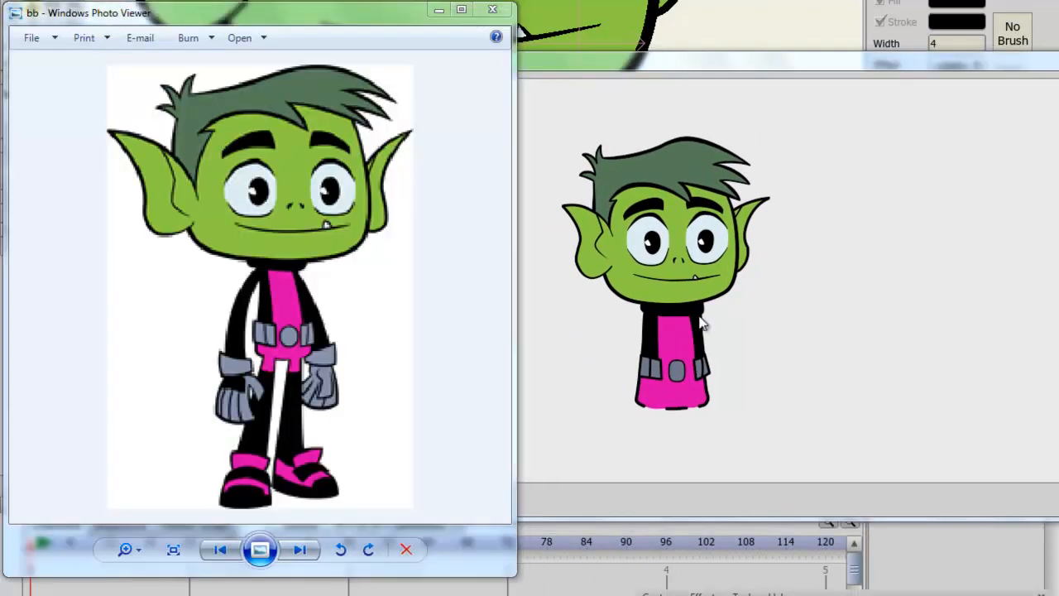
key(alt+Tab)
key(alt+Tab)
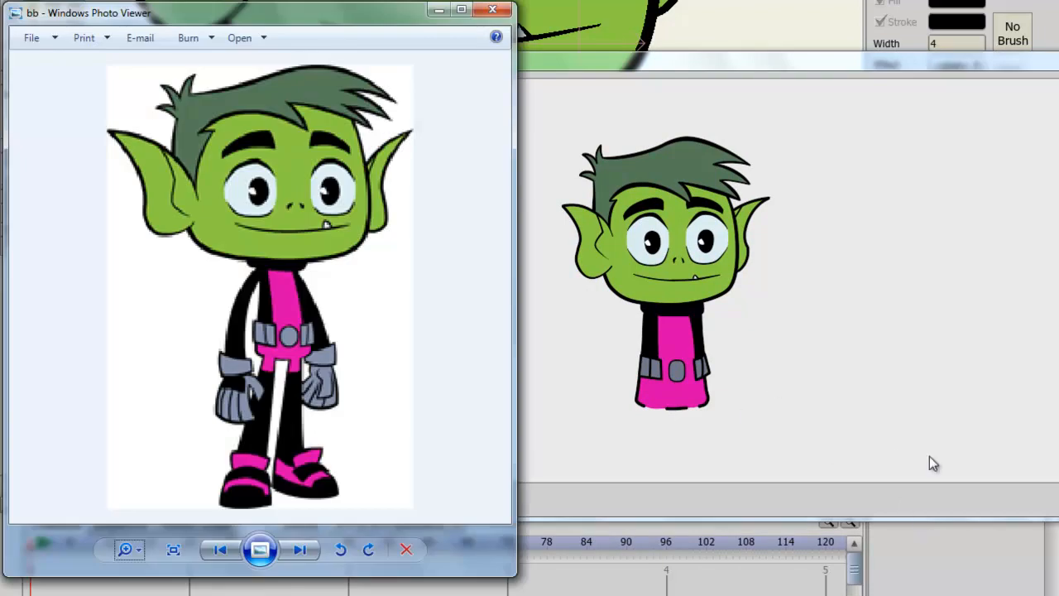
click(909, 444)
key(alt+Tab)
click(493, 9)
drag(938, 70, 650, 71)
click(786, 69)
Thin the outline strokes of the magenta body shape in the Body layer
click(918, 341)
drag(563, 220, 569, 192)
key(g)
click(503, 300)
key(w)
drag(510, 302, 504, 302)
click(499, 308)
key(g)
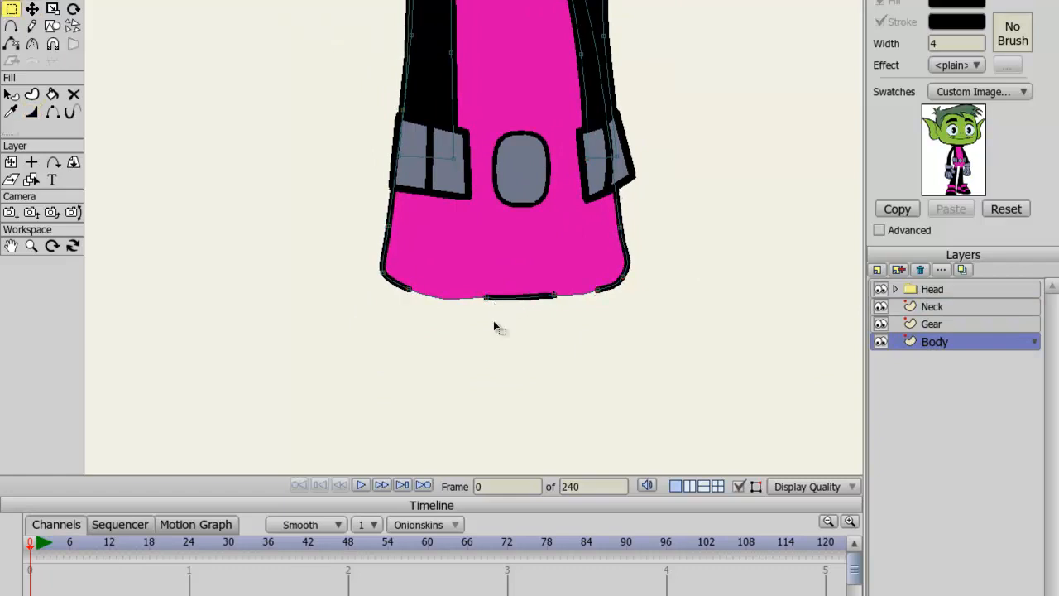
Render the character again and compare the body outline with the reference picture
key(ctrl+r)
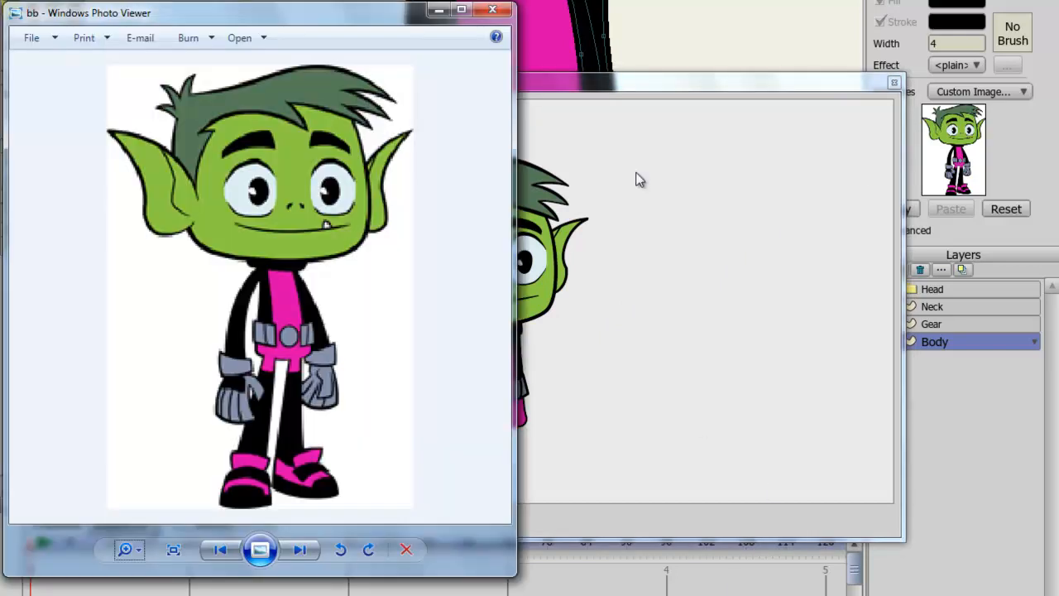
drag(632, 93, 744, 86)
key(alt+Tab)
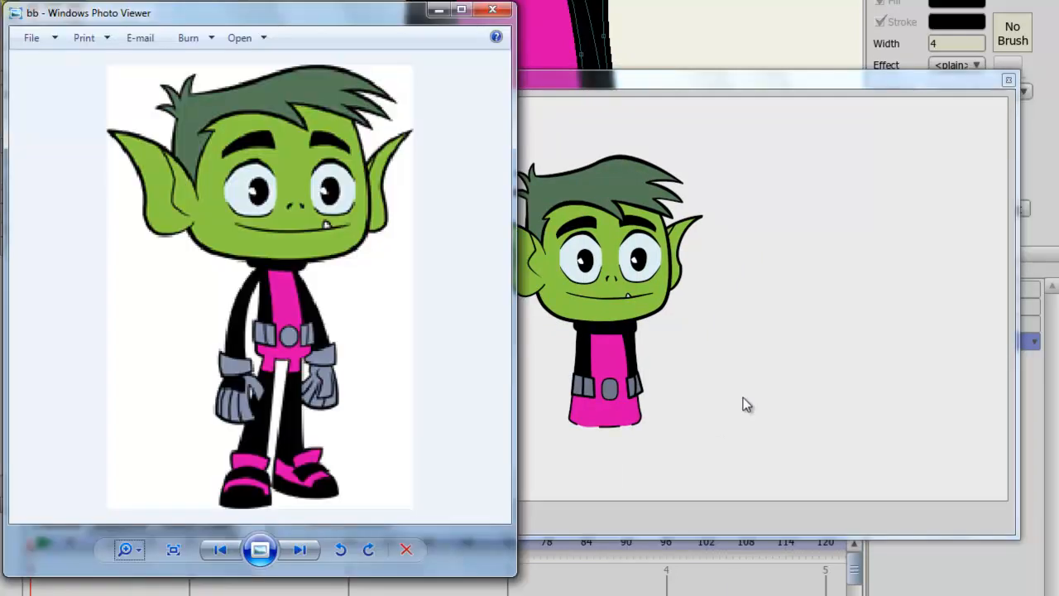
click(611, 392)
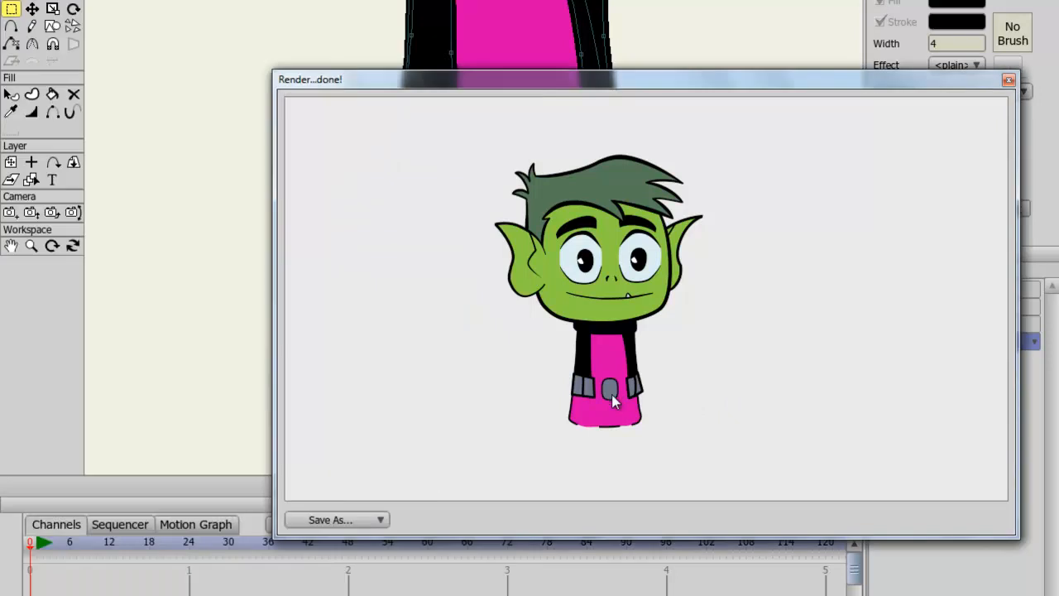
click(1009, 81)
Thin the right pouch's outline in the Gear layer and render a quick preview
click(939, 325)
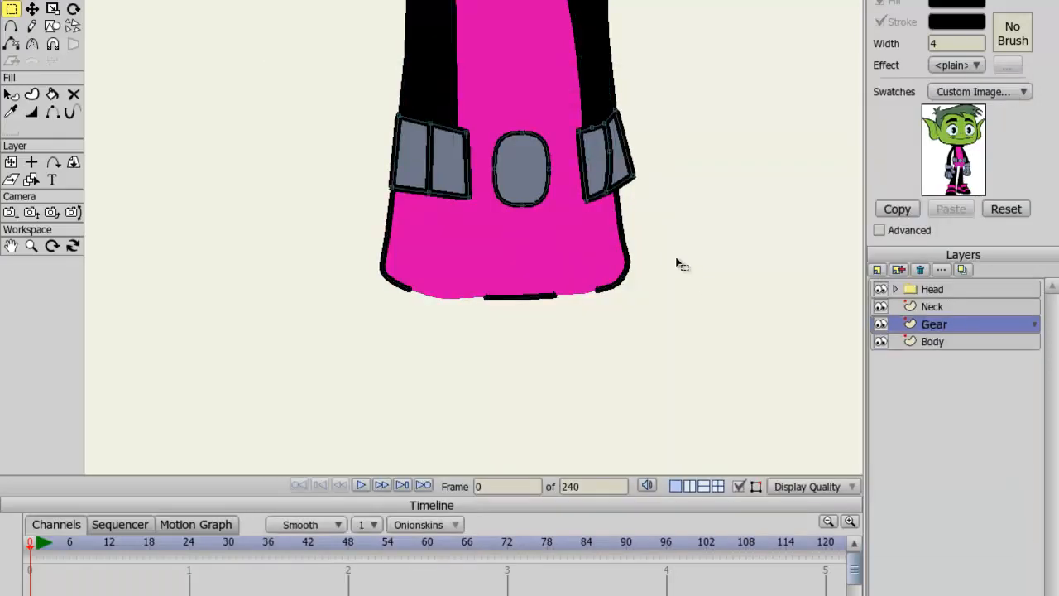
key(w)
key(g)
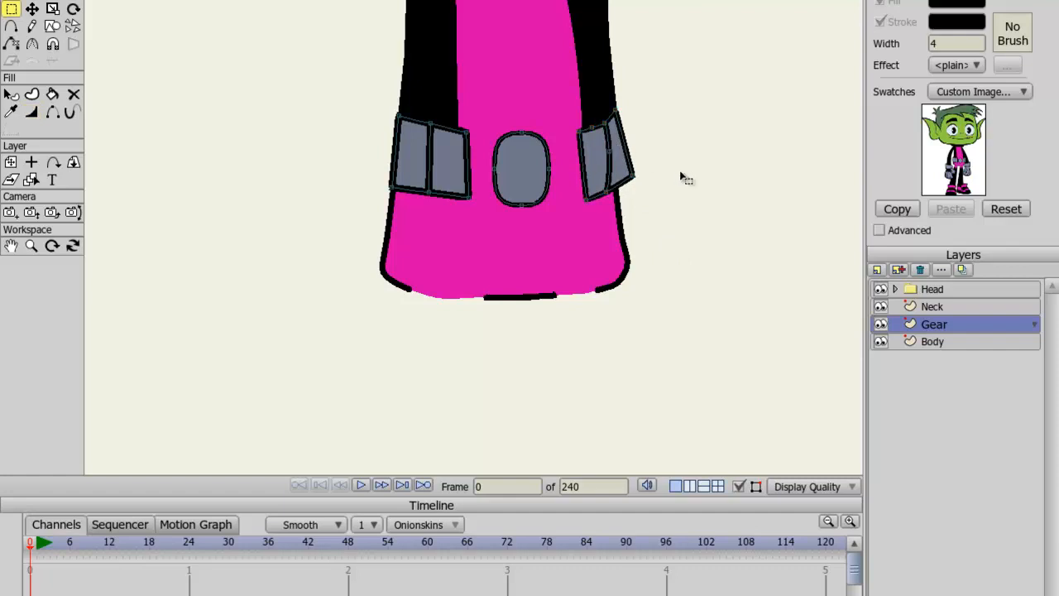
key(ctrl+r)
click(894, 84)
Smooth the bend at the middle point of the right pouch's divider line
scroll(672, 176, up, 3)
key(c)
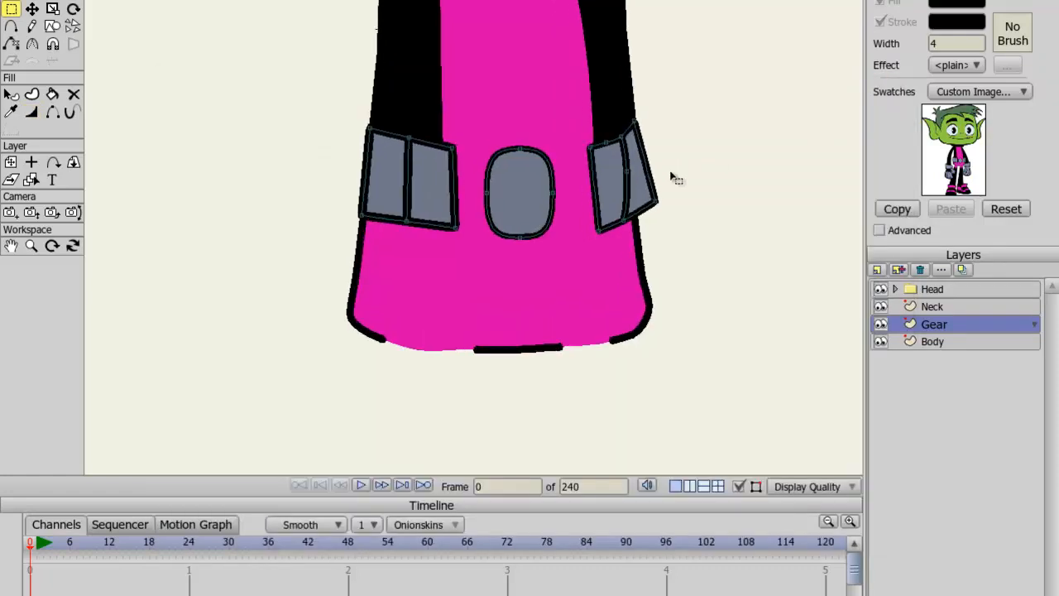
drag(626, 172, 888, 183)
drag(702, 175, 675, 198)
Raise the middle point of the right pouch's divider to straighten it, and nudge the pouch's top outer corner outward
scroll(675, 201, up, 3)
key(t)
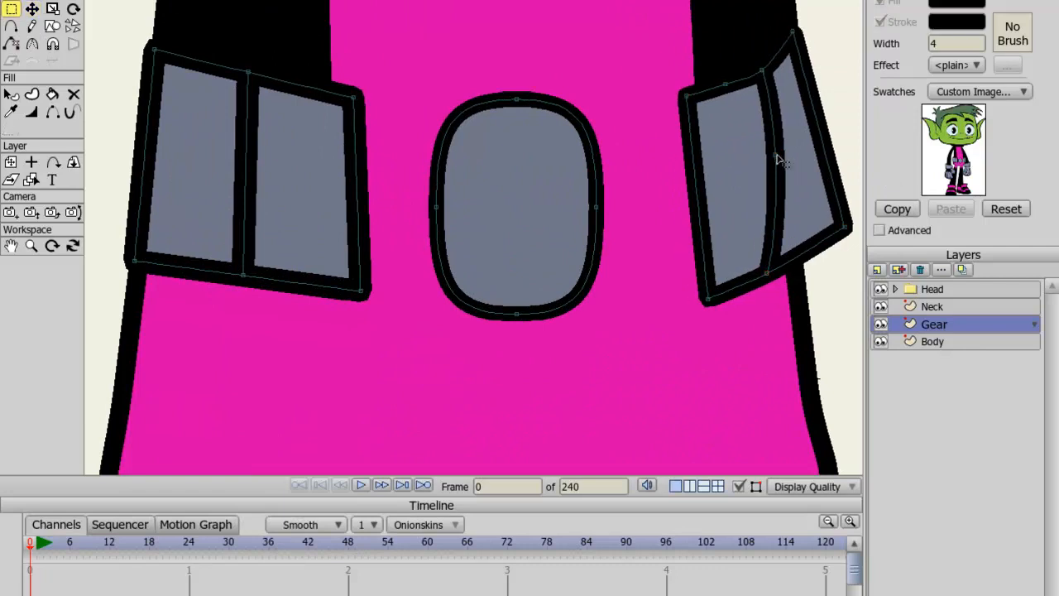
drag(775, 156, 770, 118)
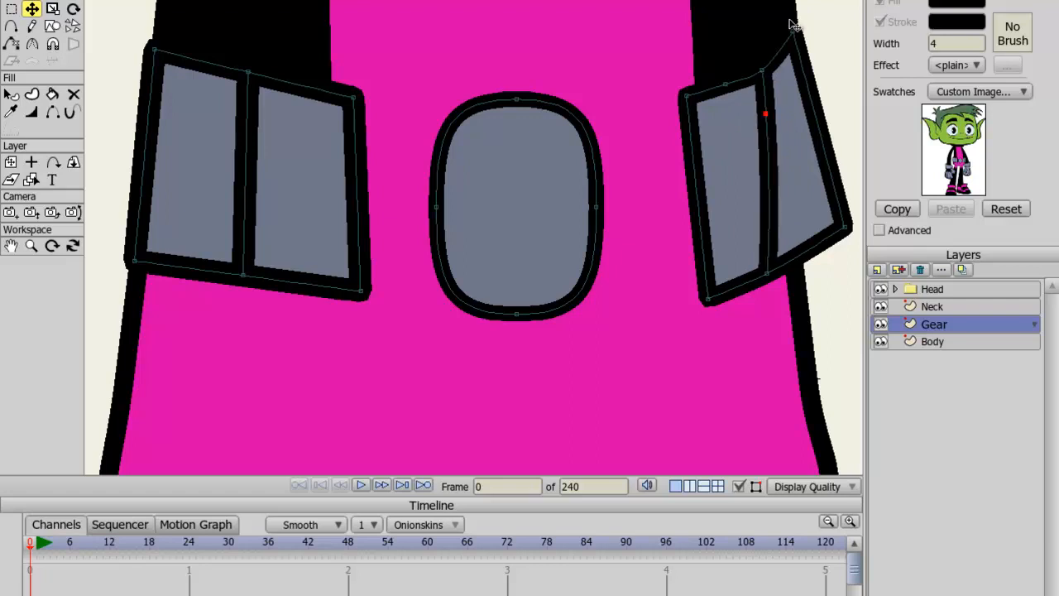
drag(795, 37, 799, 40)
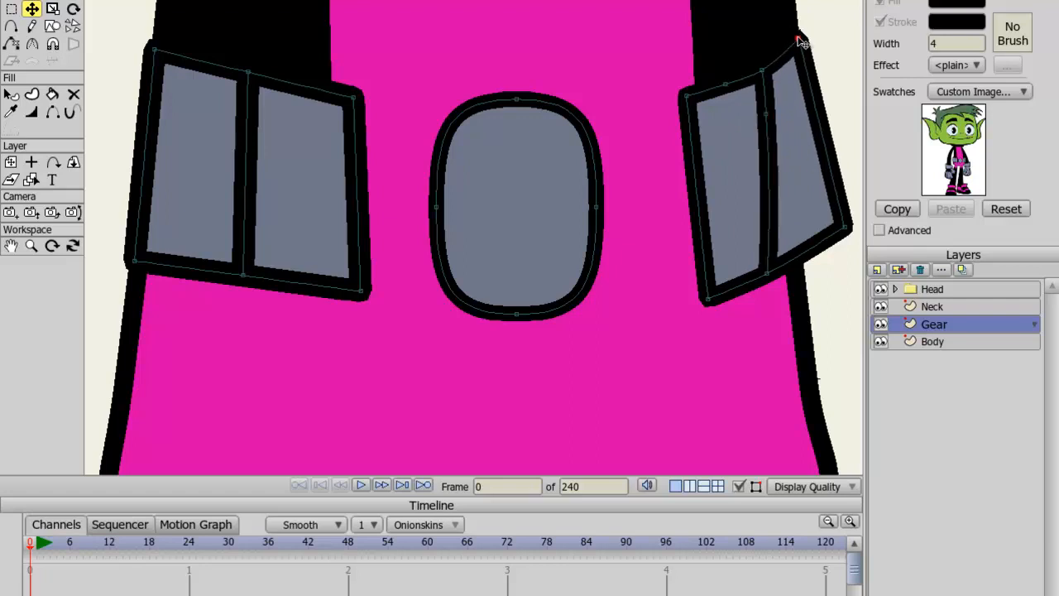
scroll(783, 144, down, 6)
key(g)
click(651, 171)
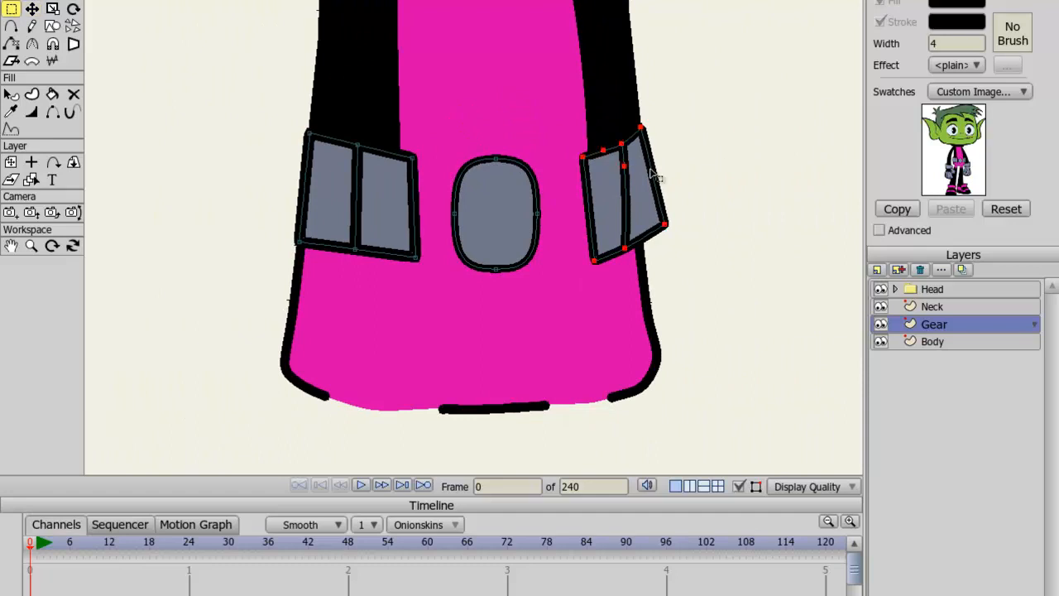
key(q)
click(658, 178)
key(g)
click(697, 164)
drag(708, 285, 552, 86)
click(693, 165)
drag(694, 167, 678, 237)
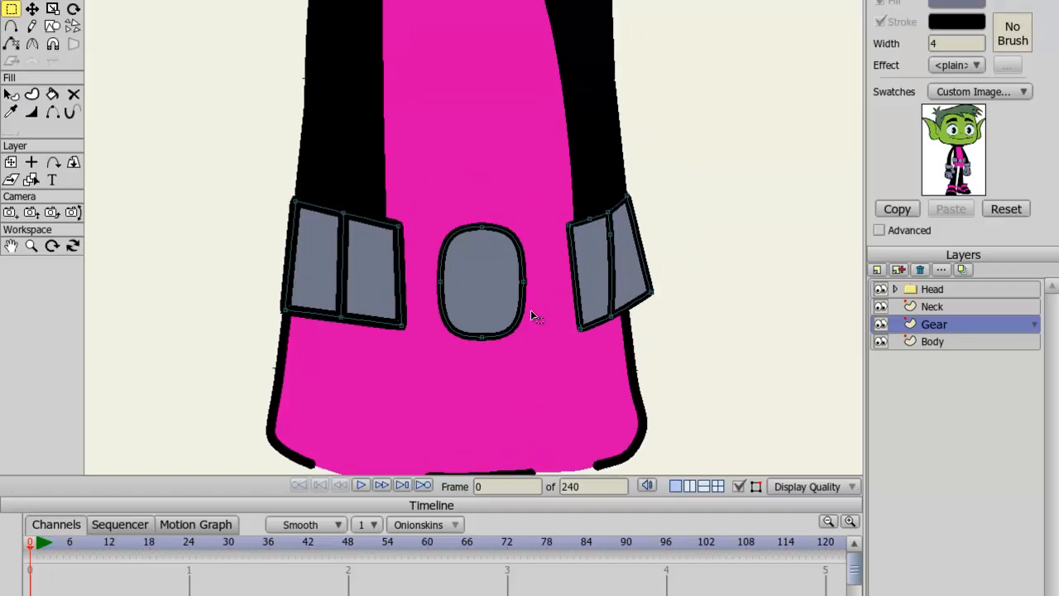
Adjust the curvature of the central belt buckle's outline in the Gear layer
click(477, 301)
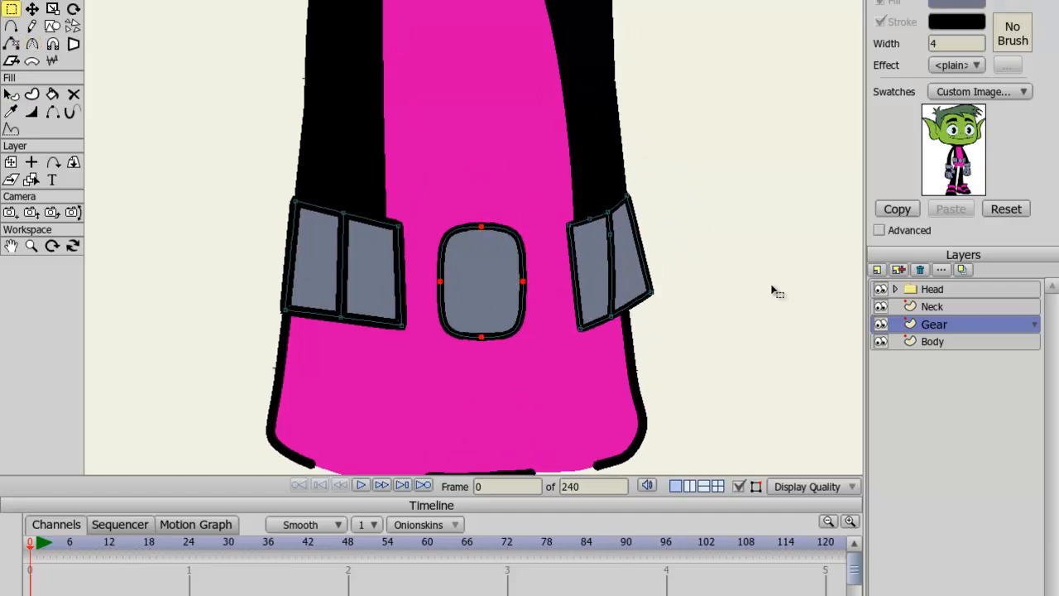
scroll(743, 287, up, 2)
key(t)
click(487, 230)
key(c)
key(g)
click(481, 260)
key(c)
mouse_move(481, 261)
mouse_down()
mouse_move(515, 271)
mouse_move(479, 268)
mouse_up()
scroll(479, 268, down, 5)
key(g)
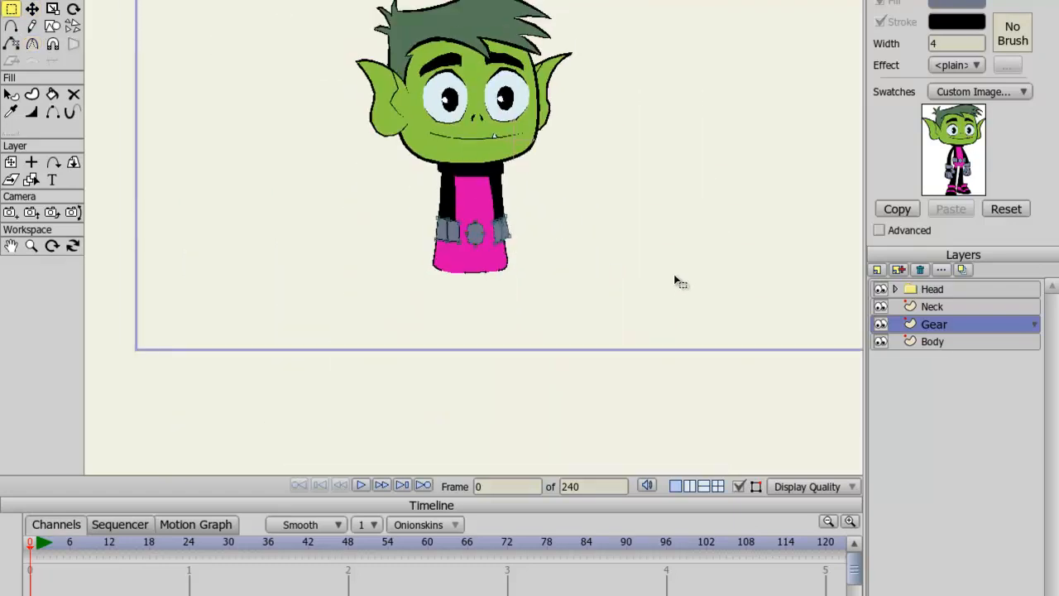
Expand the Head layer group and make its Face layer active
scroll(671, 271, down, 3)
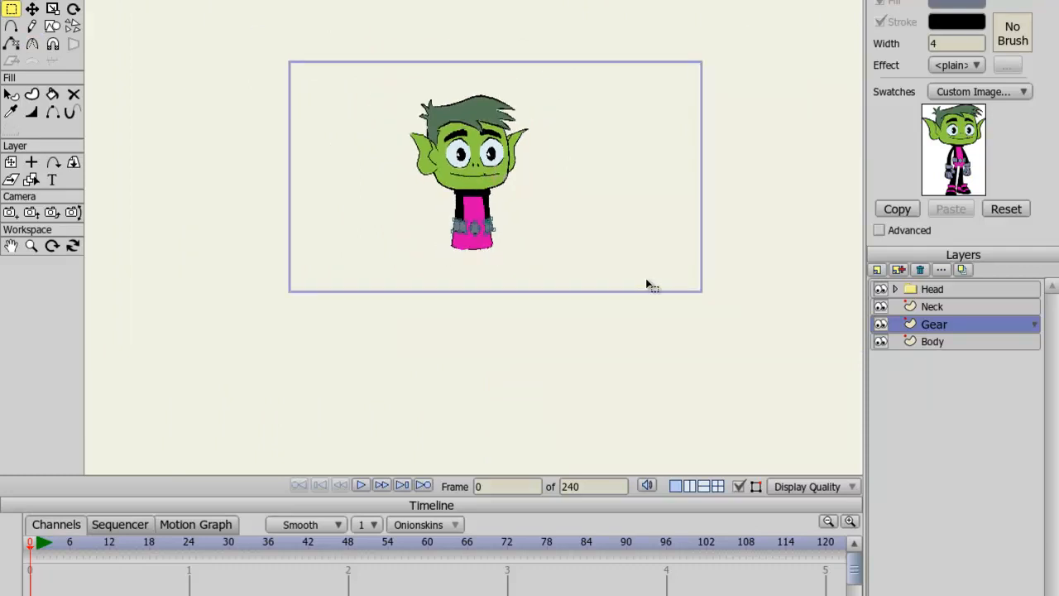
scroll(667, 266, up, 3)
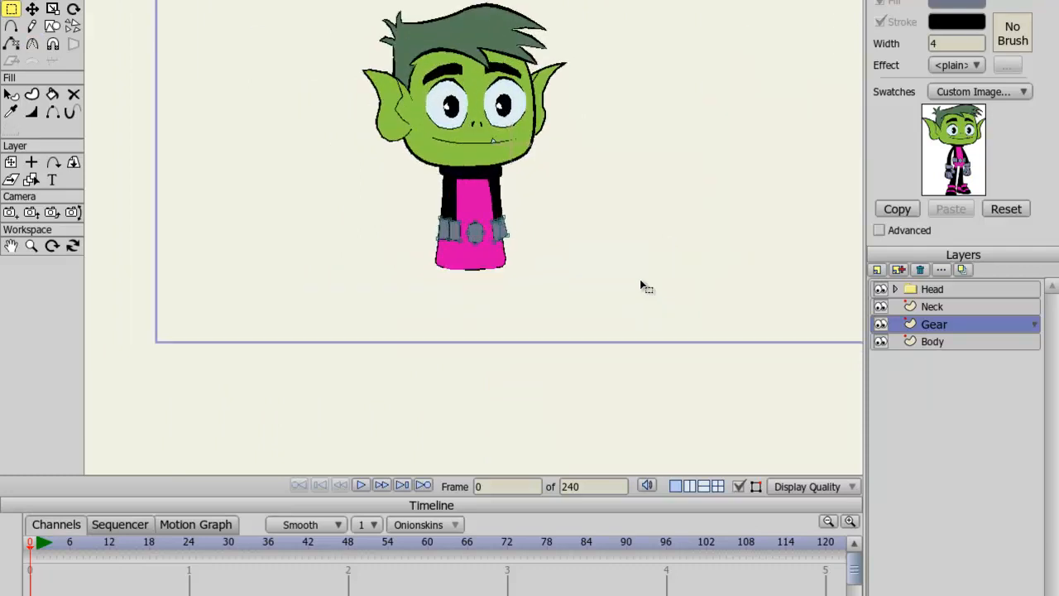
drag(572, 203, 565, 271)
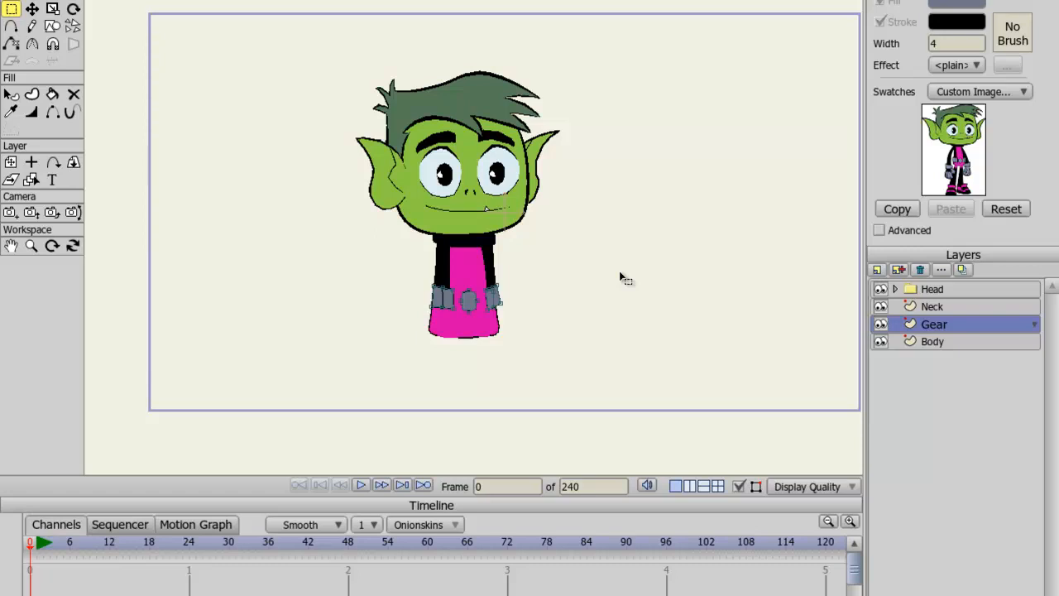
scroll(619, 271, up, 10)
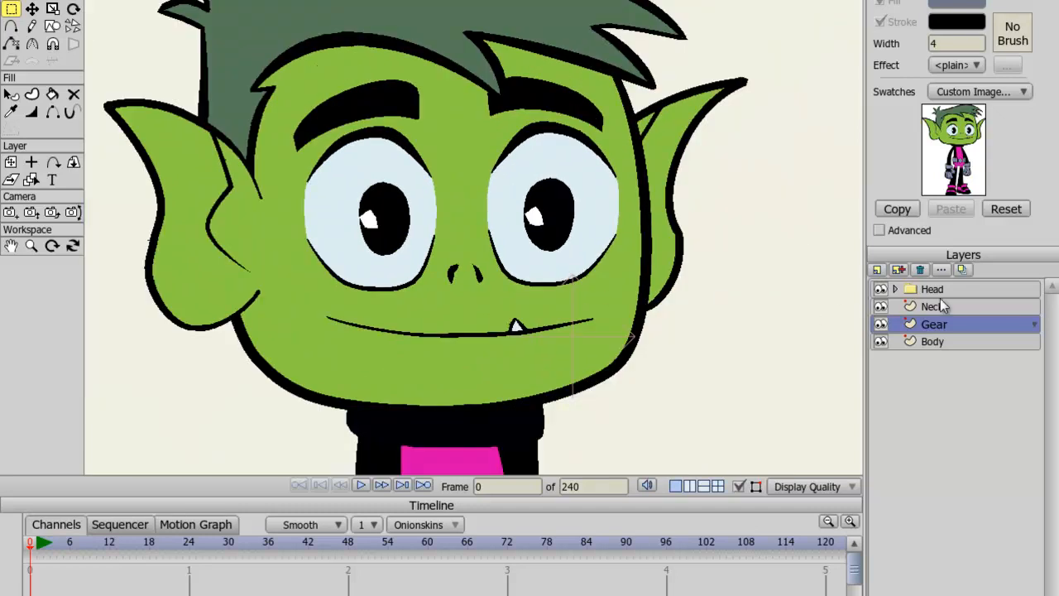
click(895, 290)
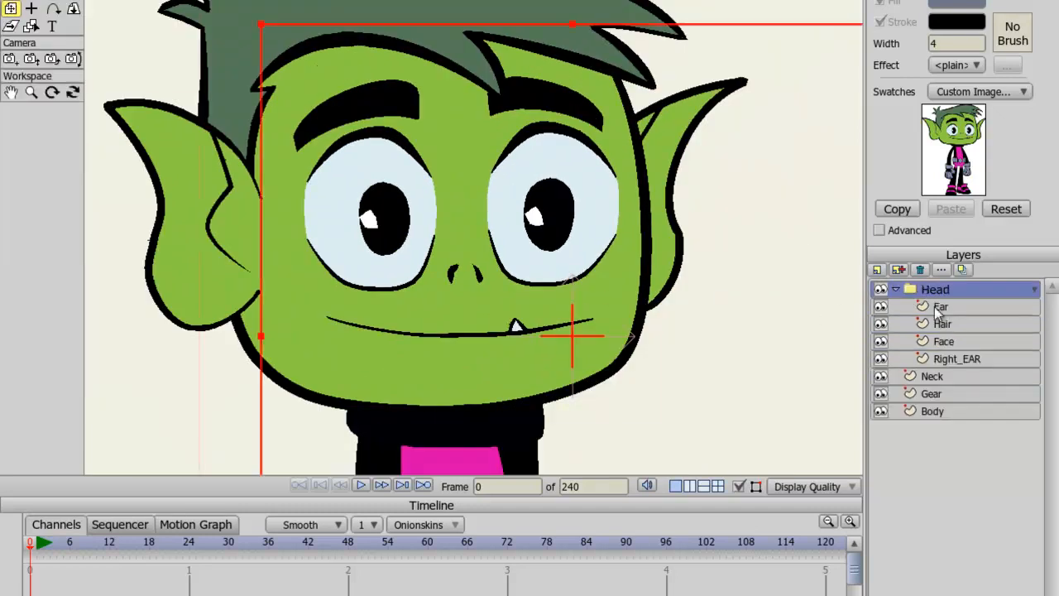
click(935, 306)
click(945, 342)
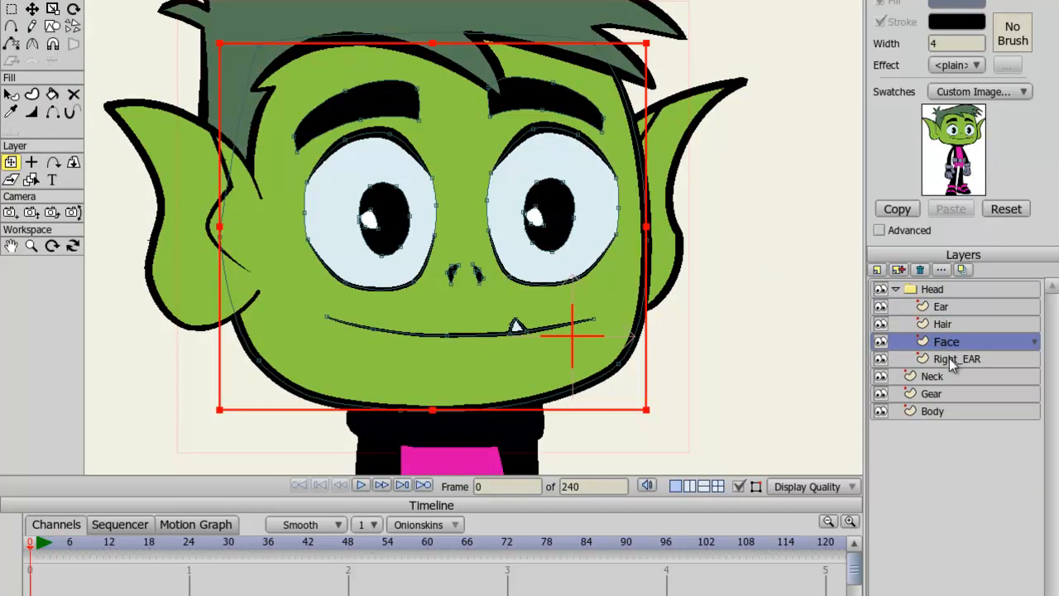
Scale both eyes together with their pupils and highlights vertically in the Face layer to make them slightly shorter
key(g)
click(269, 93)
click(377, 166)
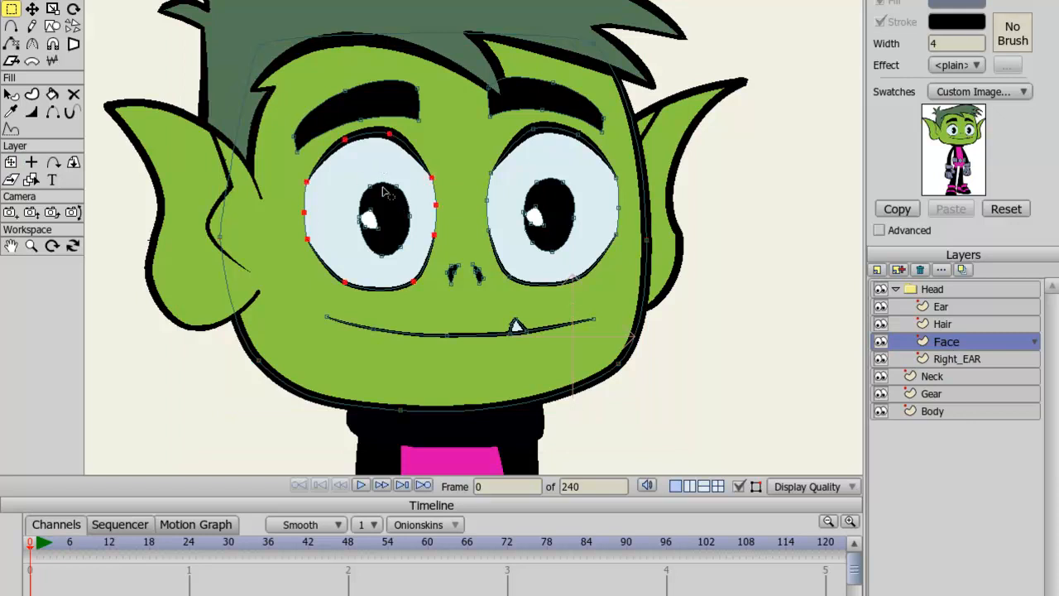
shift+click(523, 166)
shift+click(549, 200)
shift+click(534, 216)
shift+click(400, 207)
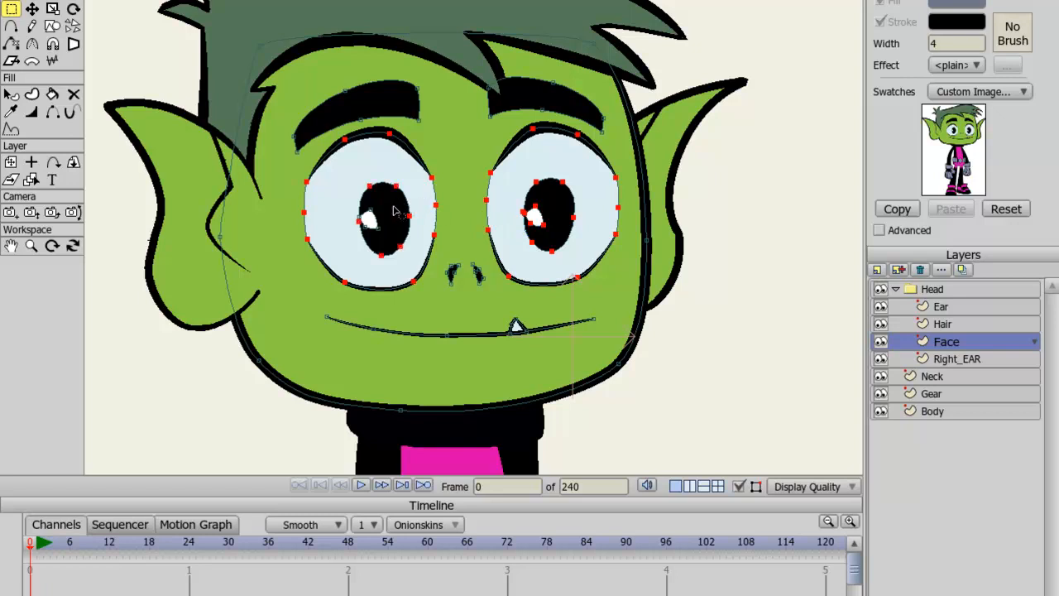
key(s)
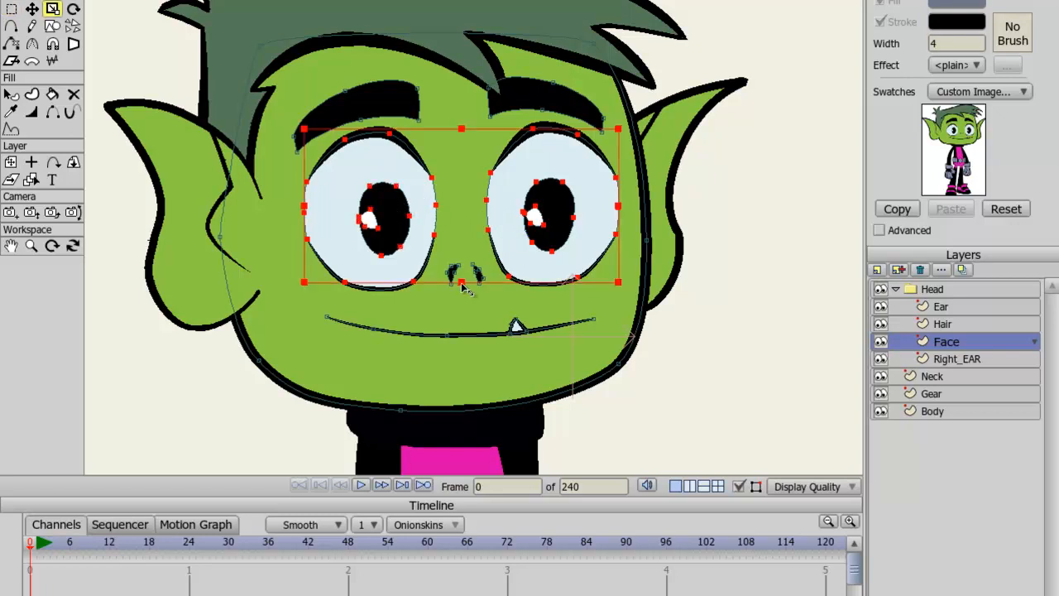
click(728, 254)
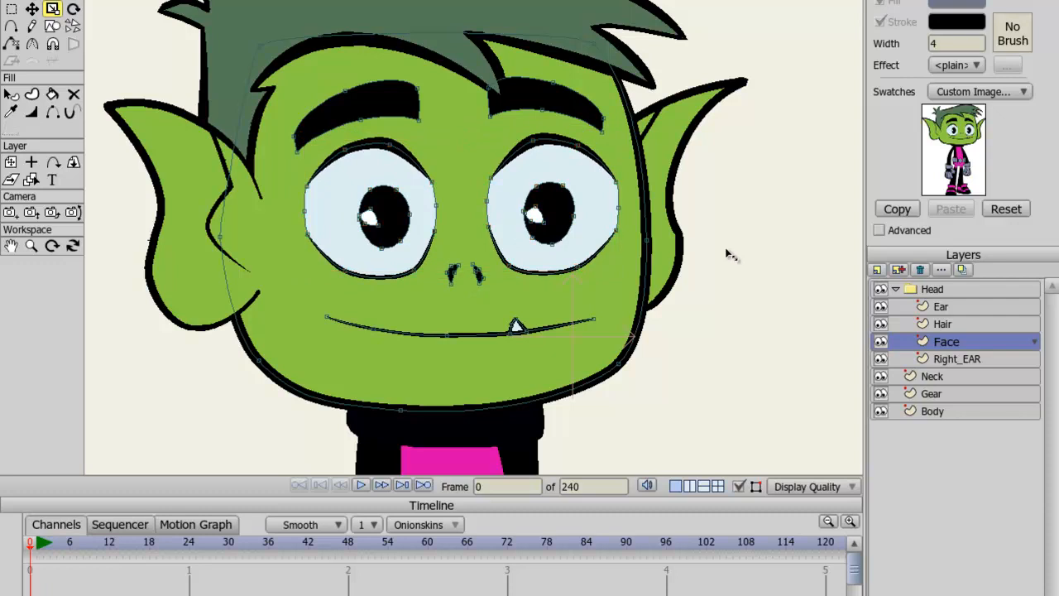
Render a preview of the character with the shorter eyes, and collapse the Head layer group
key(ctrl+r)
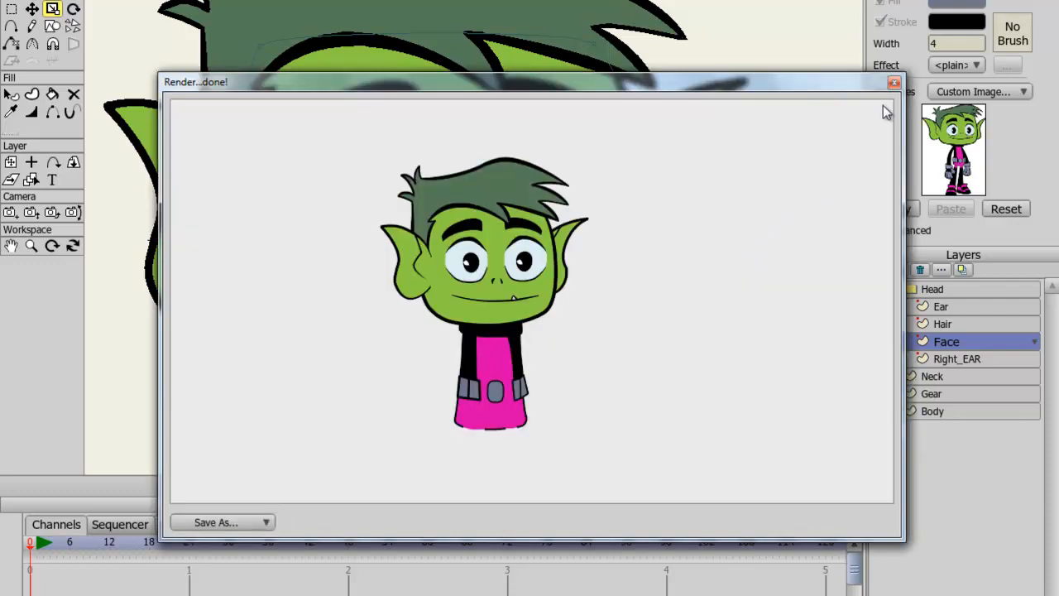
click(893, 82)
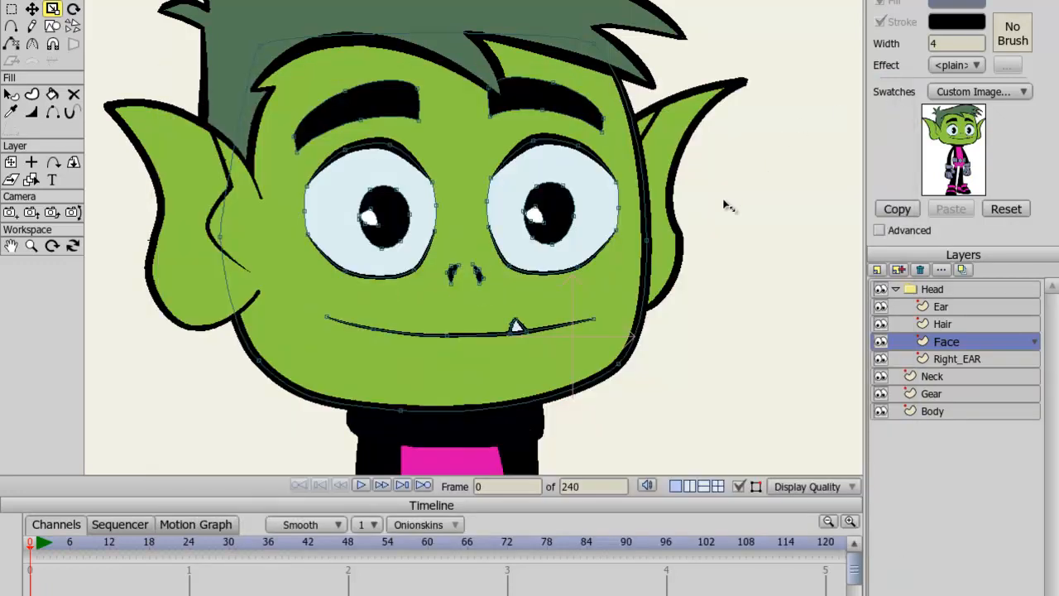
drag(714, 217, 699, 60)
drag(592, 357, 629, 222)
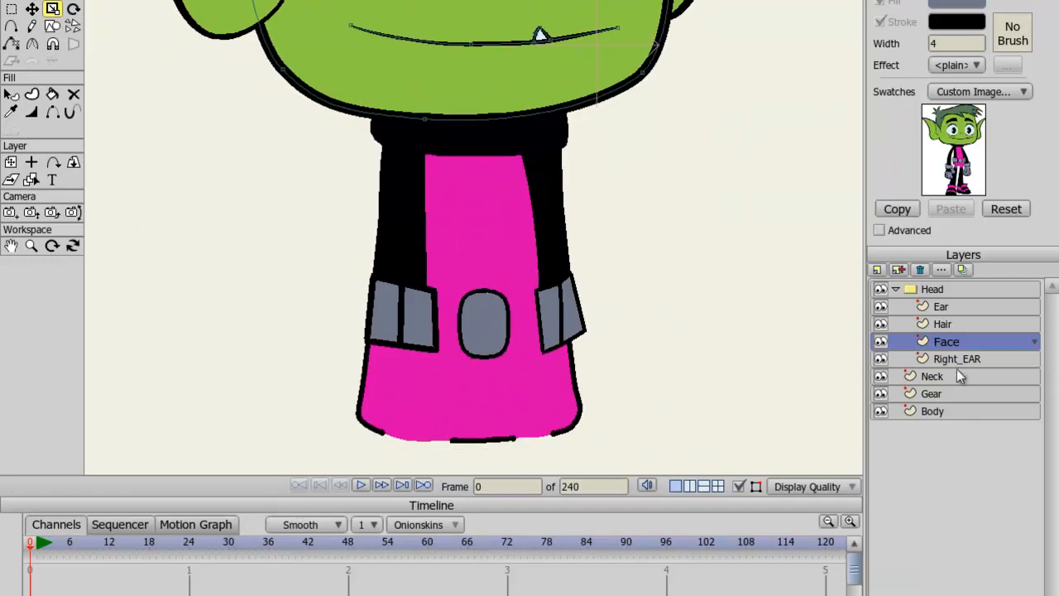
click(896, 289)
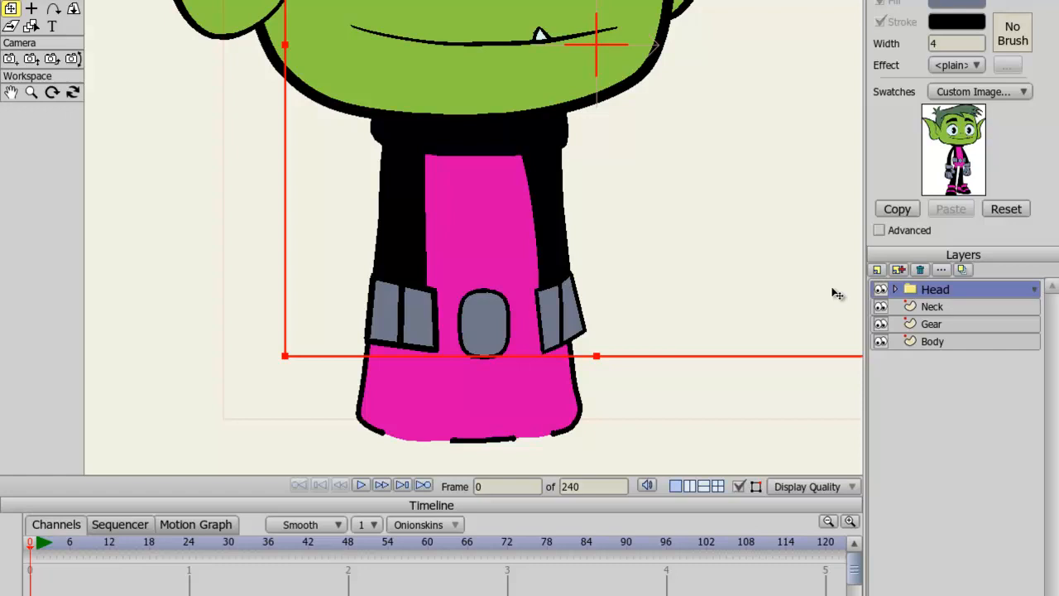
scroll(835, 294, down, 5)
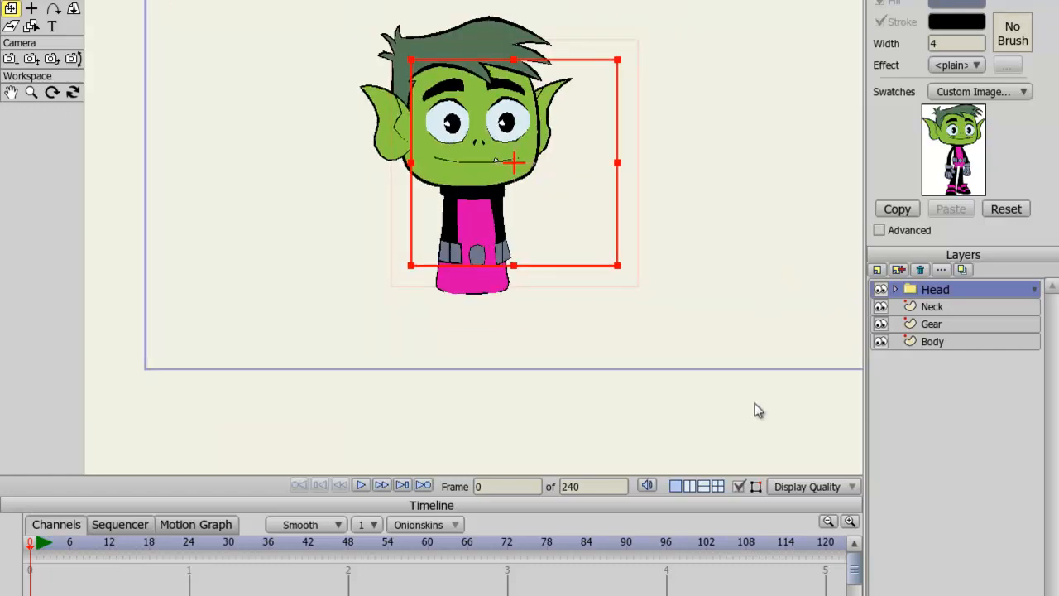